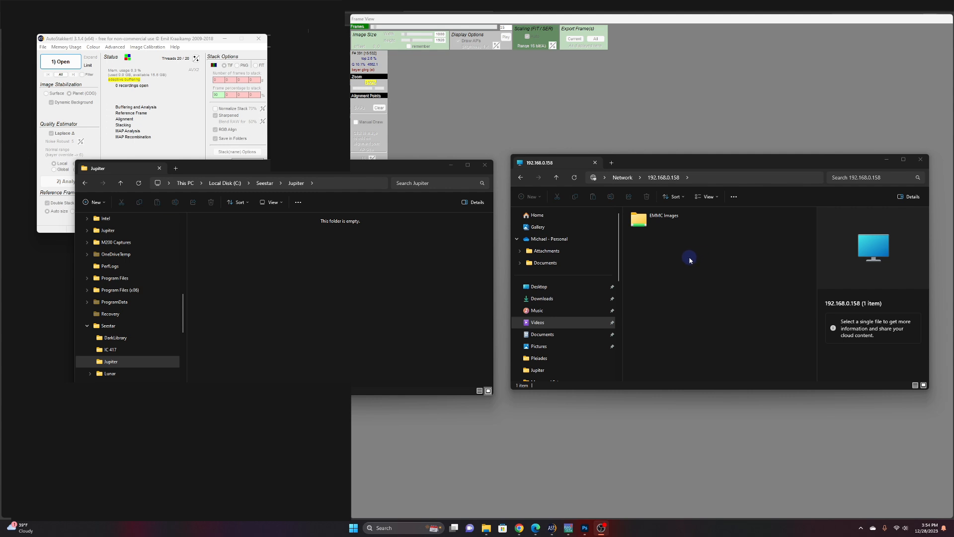
- Open the Jupiter folder under EMMC Images > MyWorks on the network device
{"action": "double_click", "coordinate": [646, 219]}
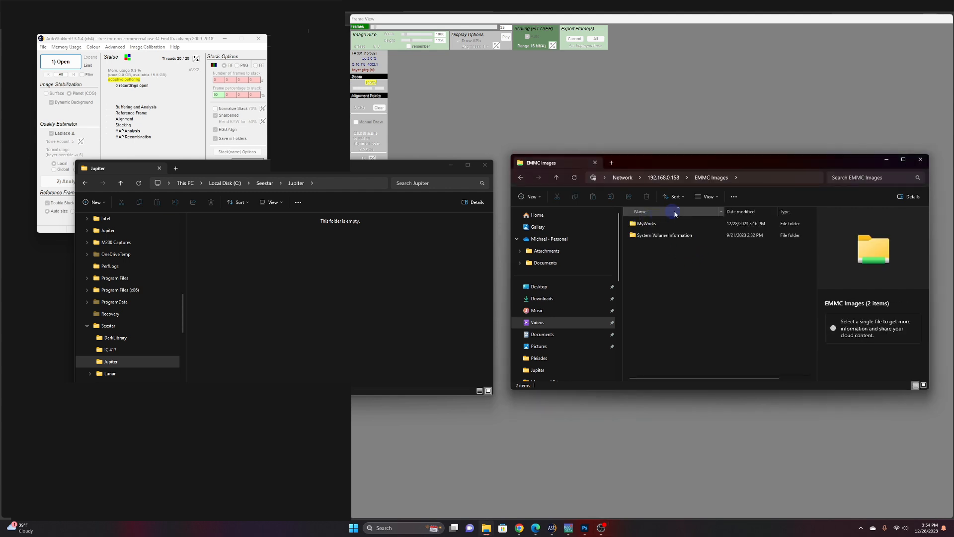
{"action": "double_click", "coordinate": [647, 223]}
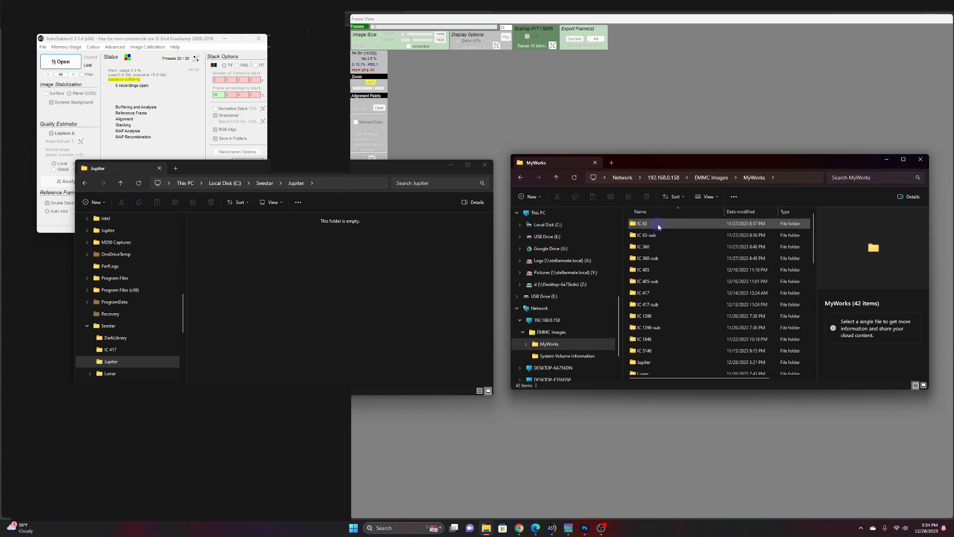
{"action": "left_click", "coordinate": [653, 234]}
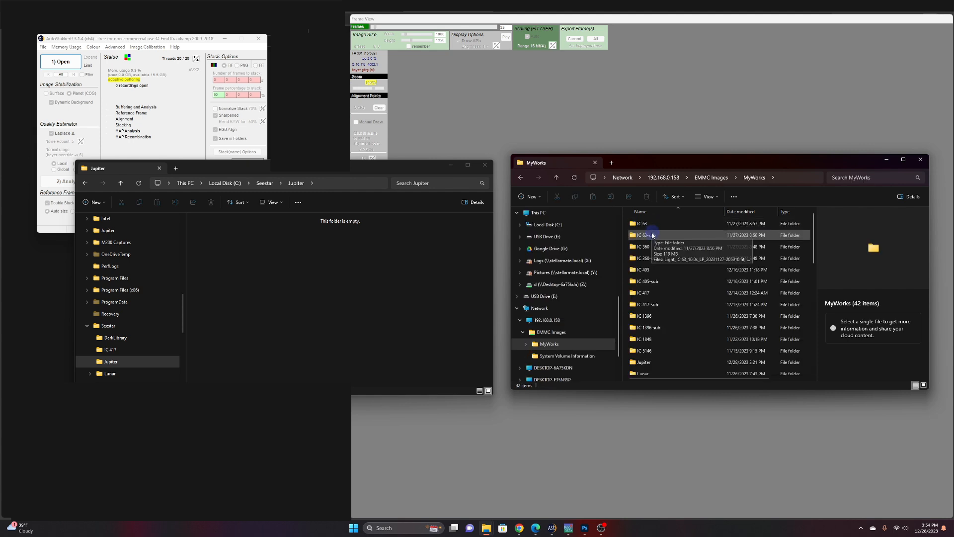
{"action": "left_click", "coordinate": [649, 227]}
{"action": "left_click", "coordinate": [652, 235]}
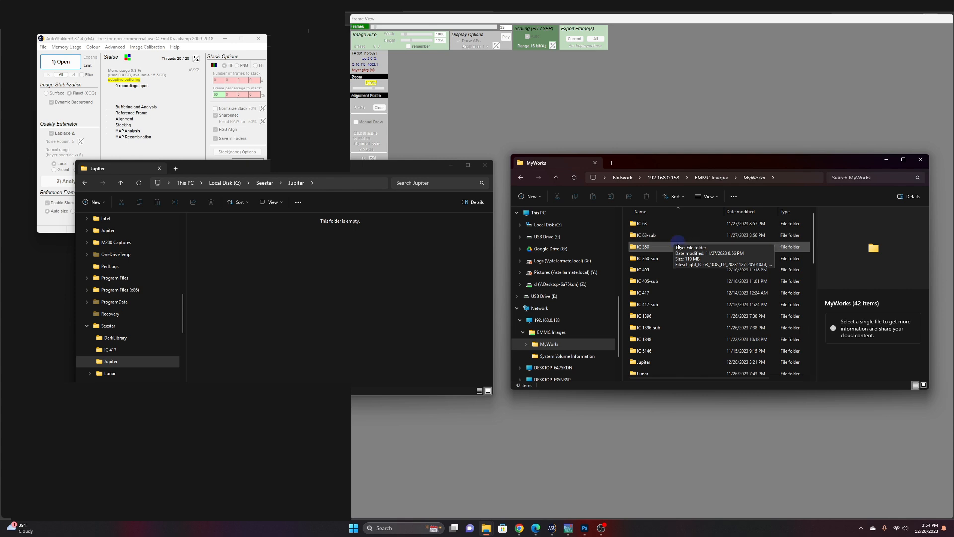
{"action": "scroll", "coordinate": [675, 241], "scroll_direction": "down", "scroll_amount": 1}
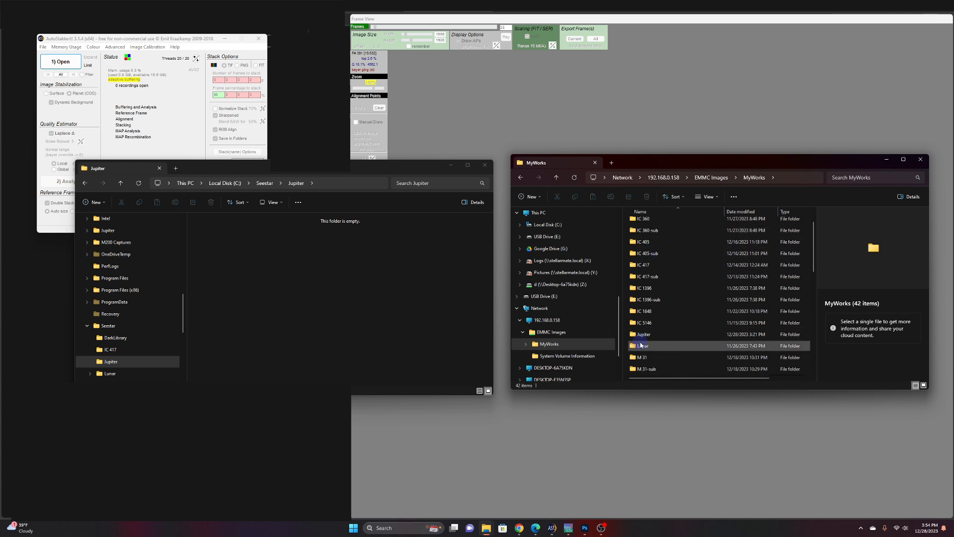
{"action": "left_click", "coordinate": [668, 335]}
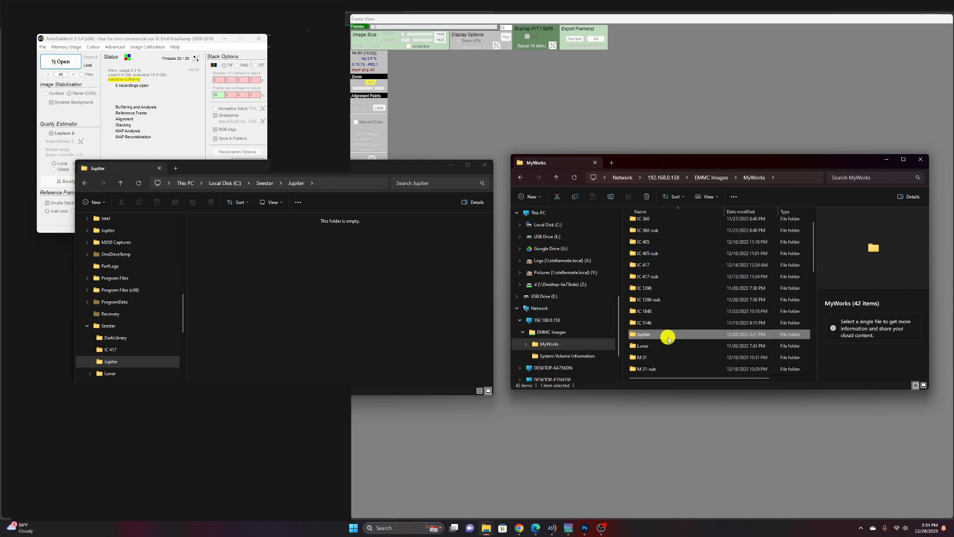
{"action": "double_click", "coordinate": [668, 337]}
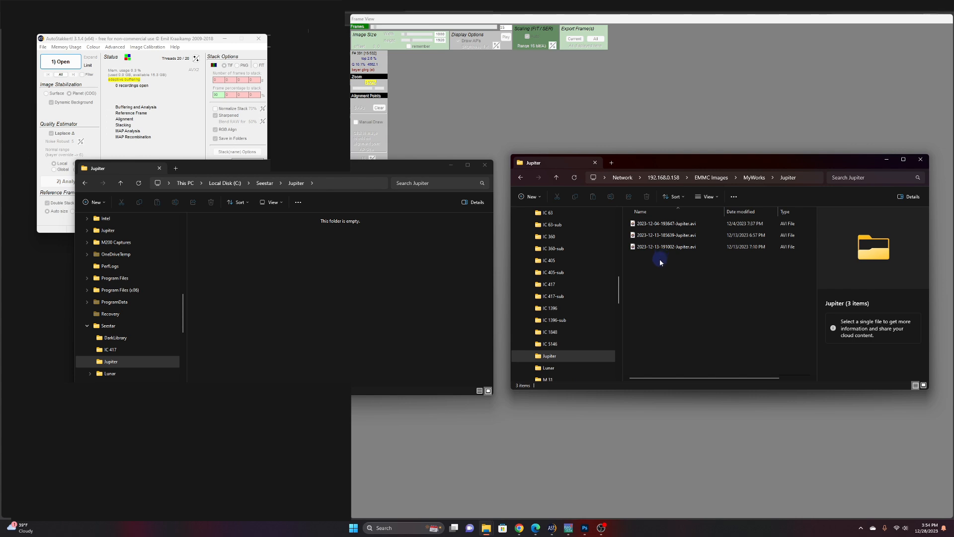
- Transfer all three Jupiter AVI videos from the network folder to the local Seestar\Jupiter folder, accepting the security warning
{"action": "left_click", "coordinate": [644, 249]}
{"action": "left_click", "coordinate": [688, 228]}
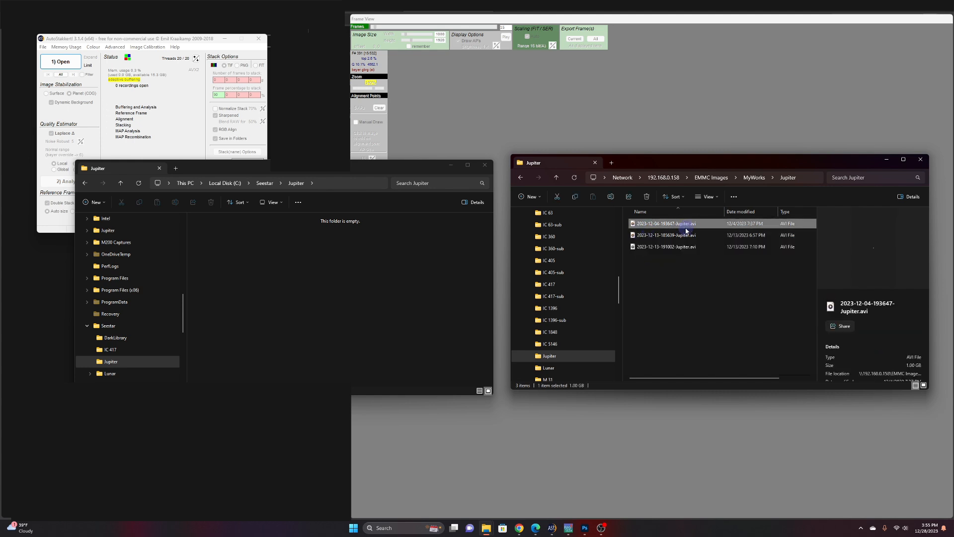
{"action": "left_click", "coordinate": [682, 248], "text": "shift"}
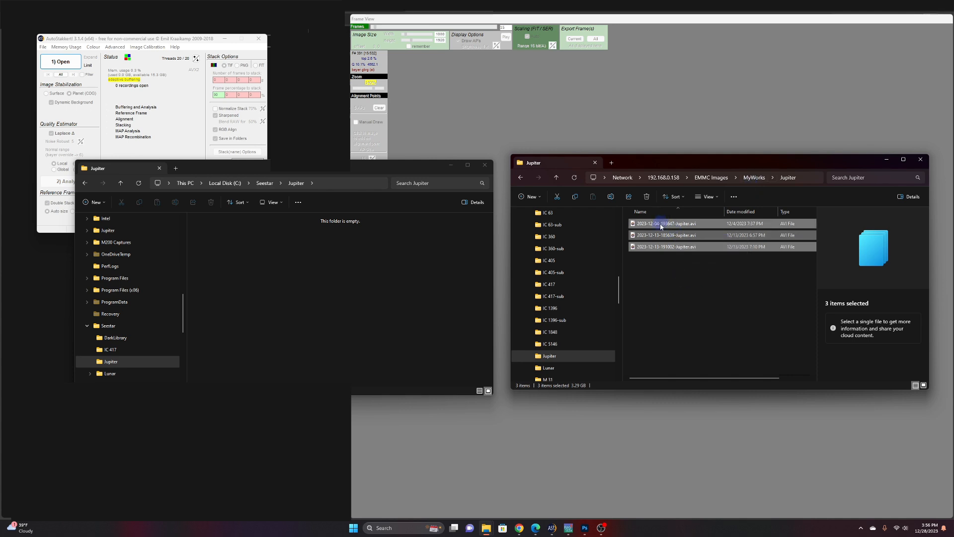
{"action": "left_click_drag", "start_coordinate": [702, 238], "coordinate": [281, 276]}
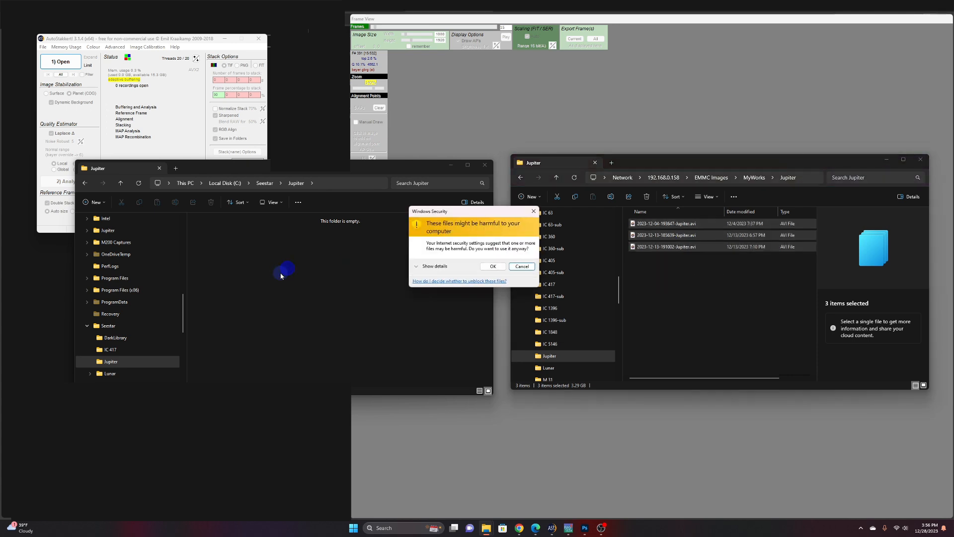
{"action": "left_click", "coordinate": [493, 267]}
{"action": "left_click", "coordinate": [304, 281]}
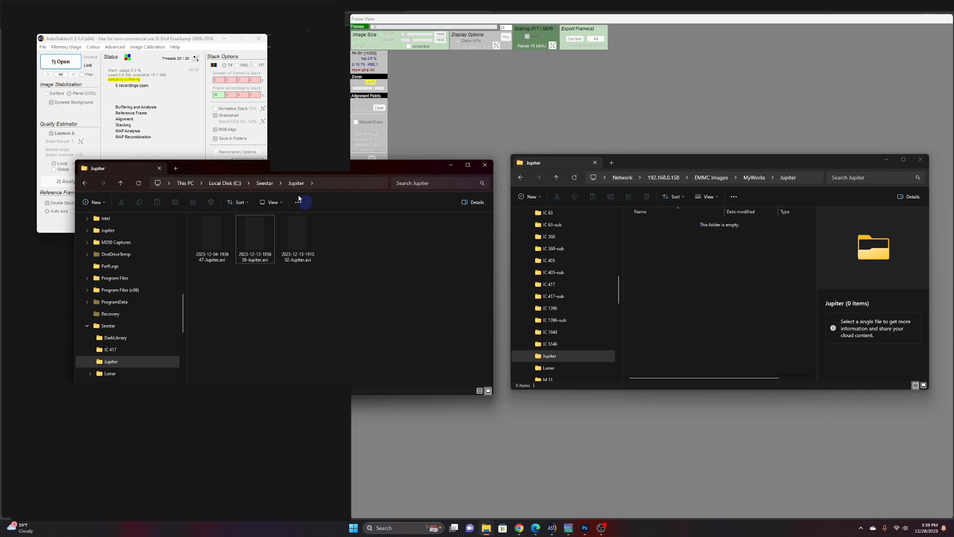
{"action": "left_click", "coordinate": [178, 153]}
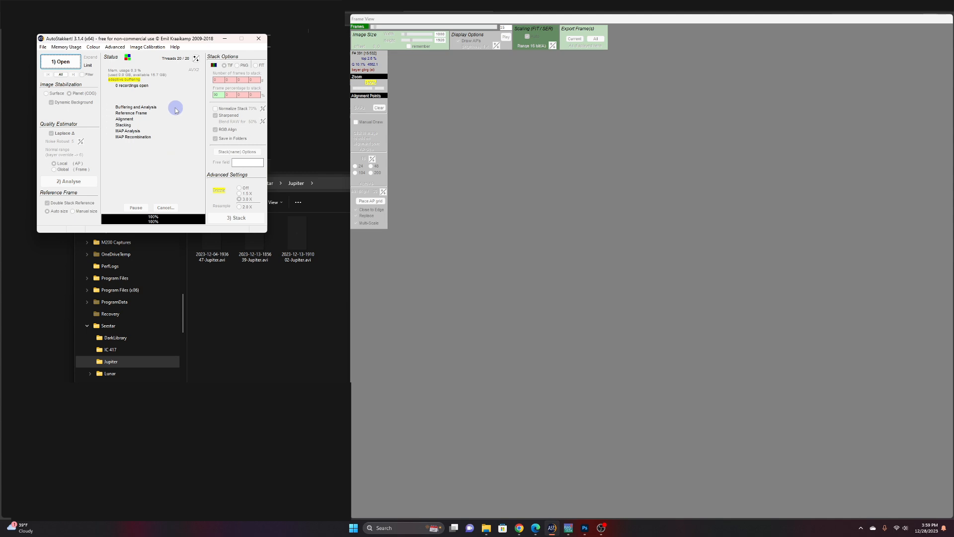
{"action": "left_click", "coordinate": [65, 61]}
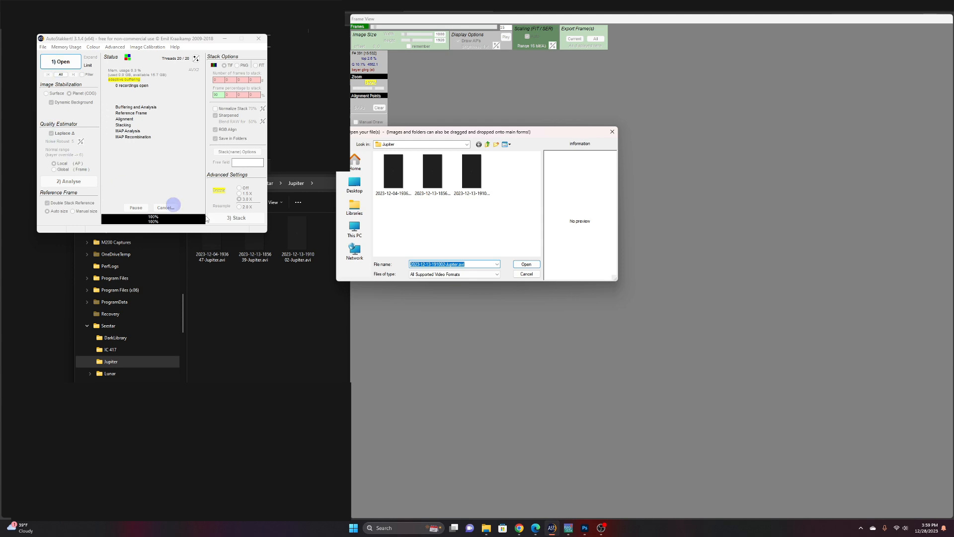
{"action": "double_click", "coordinate": [473, 169]}
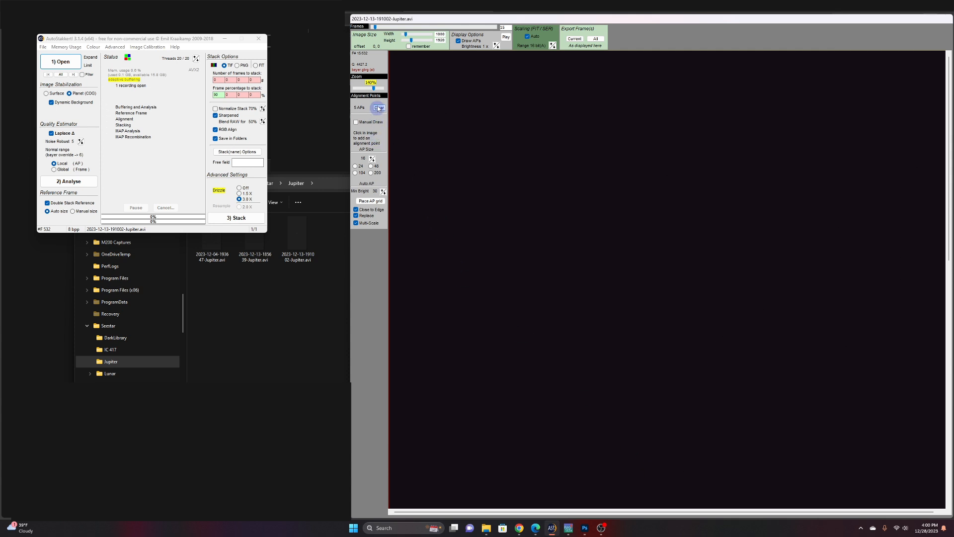
- Reduce the frame view zoom to 90% and clear the existing alignment points
{"action": "left_click", "coordinate": [370, 89]}
{"action": "left_click_drag", "start_coordinate": [371, 89], "coordinate": [366, 91]}
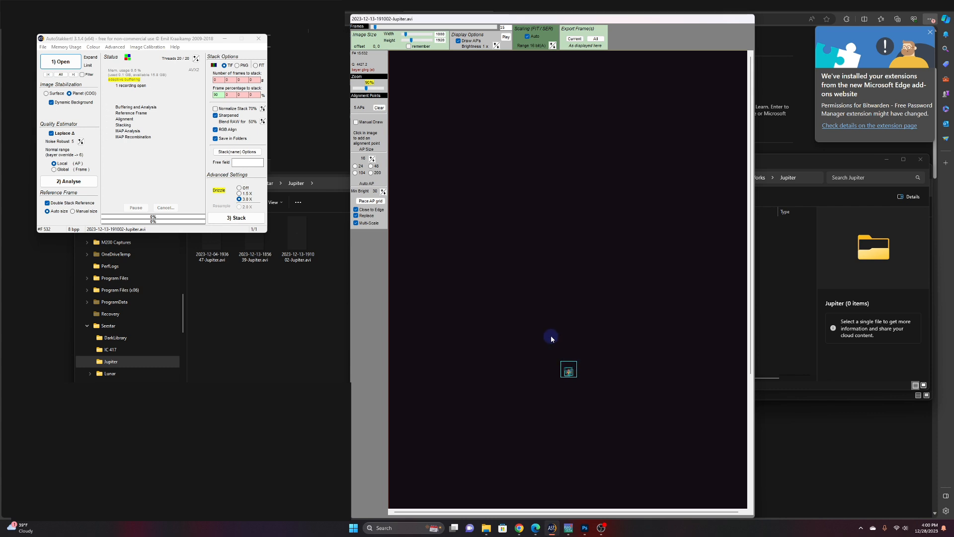
{"action": "left_click", "coordinate": [378, 109]}
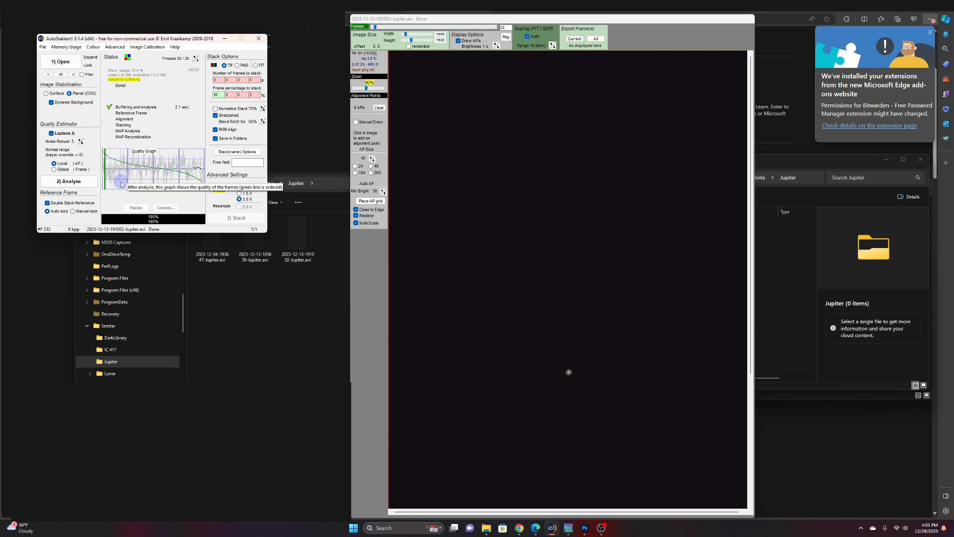
- Jump to a frame in the early part of the quality graph and enlarge Jupiter to 170% in the frame view
{"action": "left_click", "coordinate": [119, 158]}
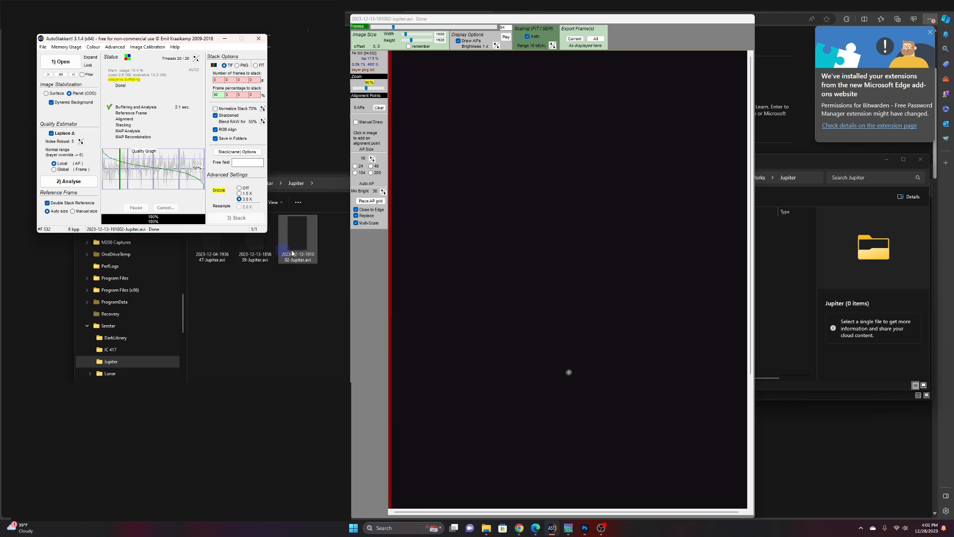
{"action": "left_click_drag", "start_coordinate": [366, 89], "coordinate": [373, 90]}
{"action": "left_click_drag", "start_coordinate": [440, 510], "coordinate": [474, 506]}
{"action": "left_click_drag", "start_coordinate": [911, 200], "coordinate": [908, 312]}
{"action": "left_click_drag", "start_coordinate": [372, 88], "coordinate": [379, 89]}
- Step forward and back through the quality-sorted frames to compare Jupiter's sharpness
{"action": "left_click", "coordinate": [430, 30]}
{"action": "left_click", "coordinate": [425, 29]}
{"action": "left_click", "coordinate": [425, 29]}
{"action": "left_click", "coordinate": [425, 29]}
{"action": "left_click", "coordinate": [425, 29]}
{"action": "left_click", "coordinate": [425, 29]}
{"action": "left_click", "coordinate": [425, 28]}
{"action": "left_click", "coordinate": [425, 29]}
{"action": "left_click", "coordinate": [425, 29]}
{"action": "left_click", "coordinate": [425, 29]}
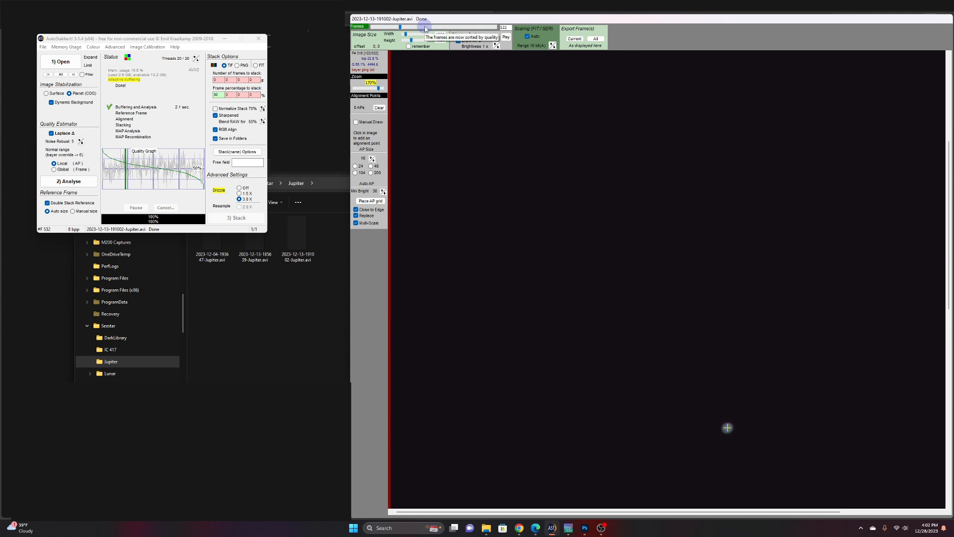
{"action": "left_click", "coordinate": [390, 29]}
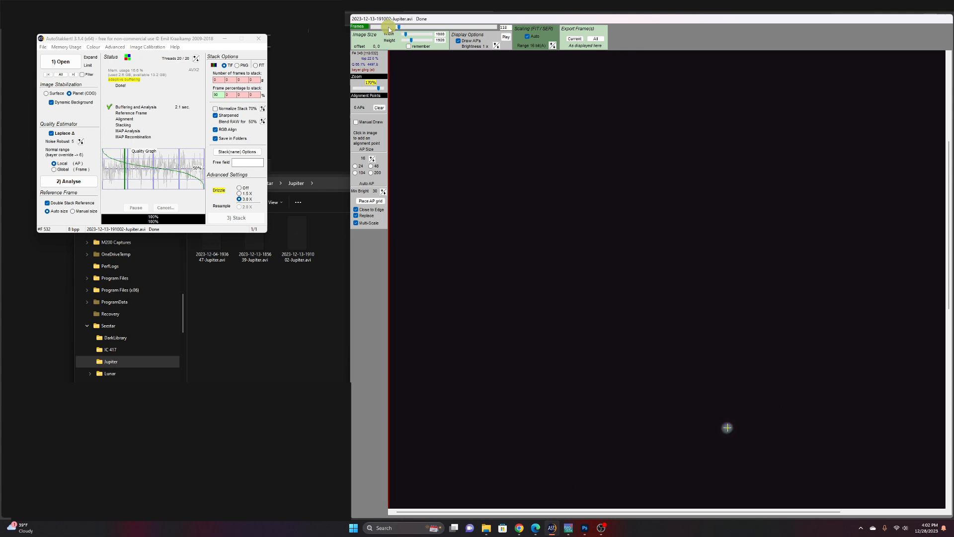
{"action": "left_click", "coordinate": [390, 28]}
{"action": "left_click", "coordinate": [390, 29]}
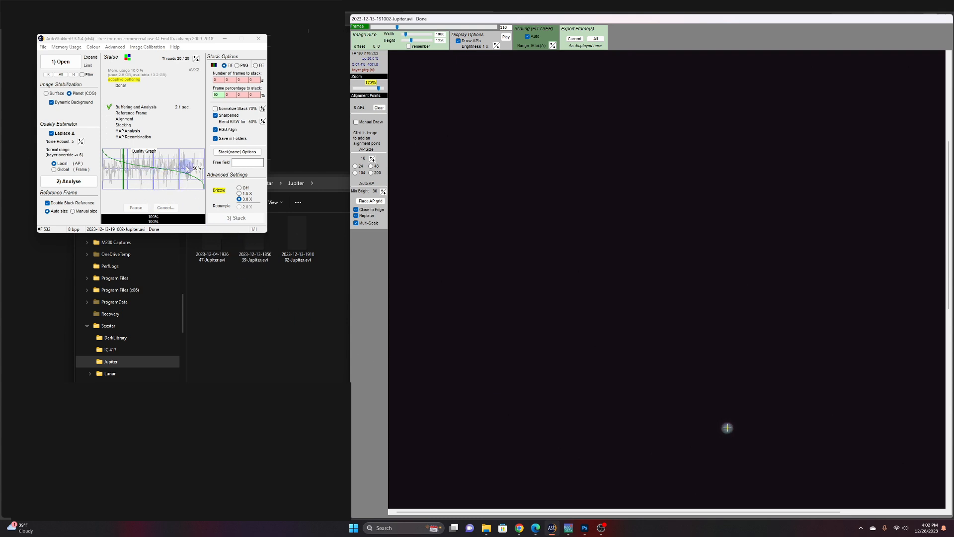
- Inspect the lower-quality frames toward the end of the quality graph, up to frame 450
{"action": "left_click", "coordinate": [182, 155]}
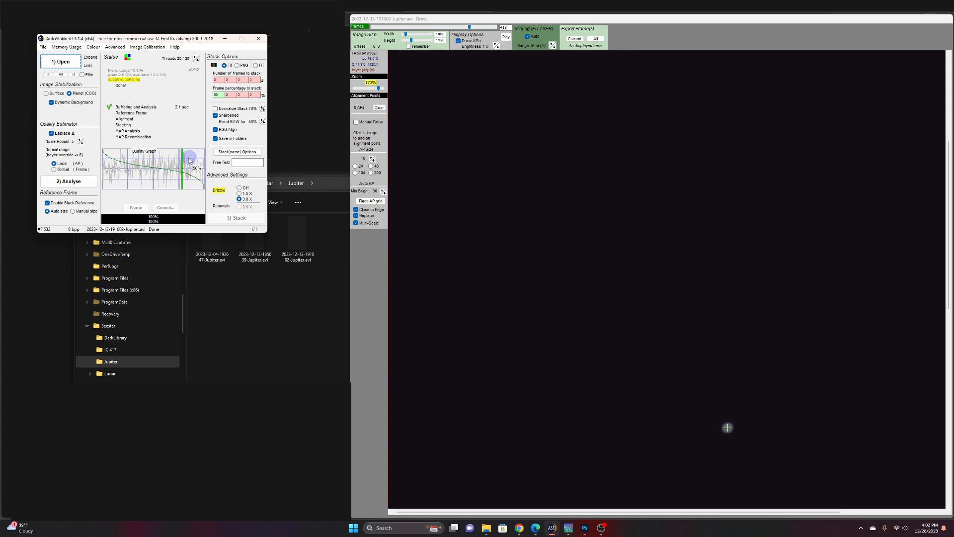
{"action": "left_click", "coordinate": [477, 23]}
{"action": "left_click_drag", "start_coordinate": [454, 27], "coordinate": [476, 28]}
{"action": "left_click", "coordinate": [489, 27]}
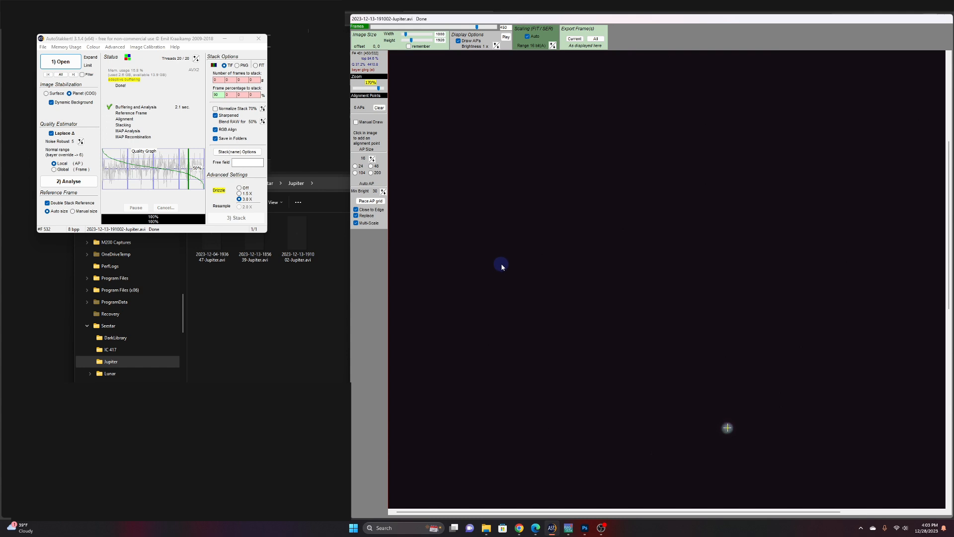
- Set the frame percentage to stack to 70% and choose 3.0X drizzle
{"action": "double_click", "coordinate": [217, 95]}
{"action": "left_click", "coordinate": [185, 122]}
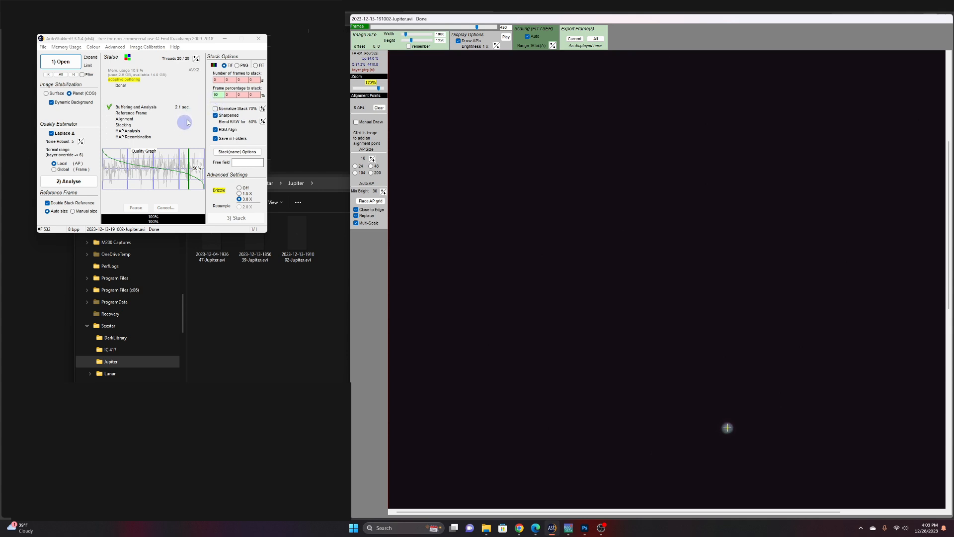
{"action": "double_click", "coordinate": [215, 94]}
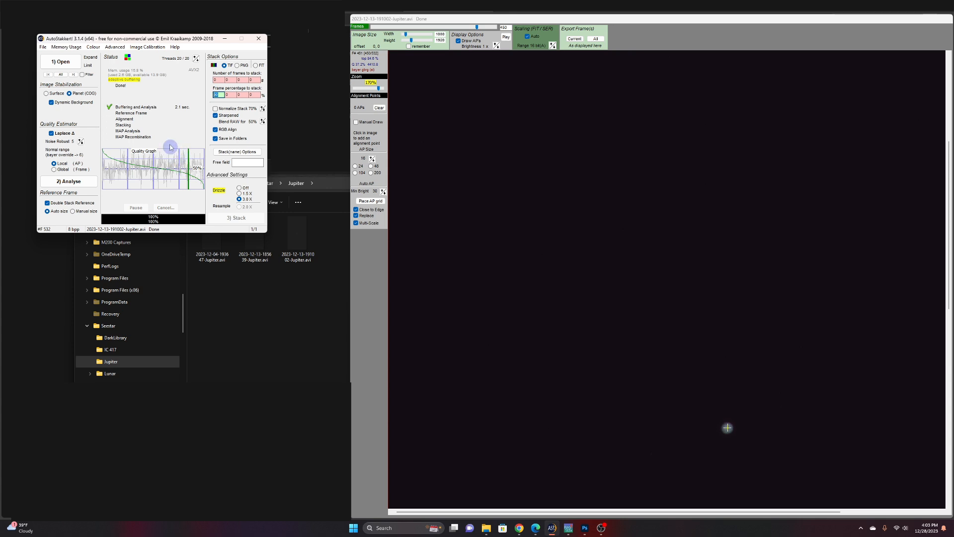
{"action": "left_click", "coordinate": [202, 94]}
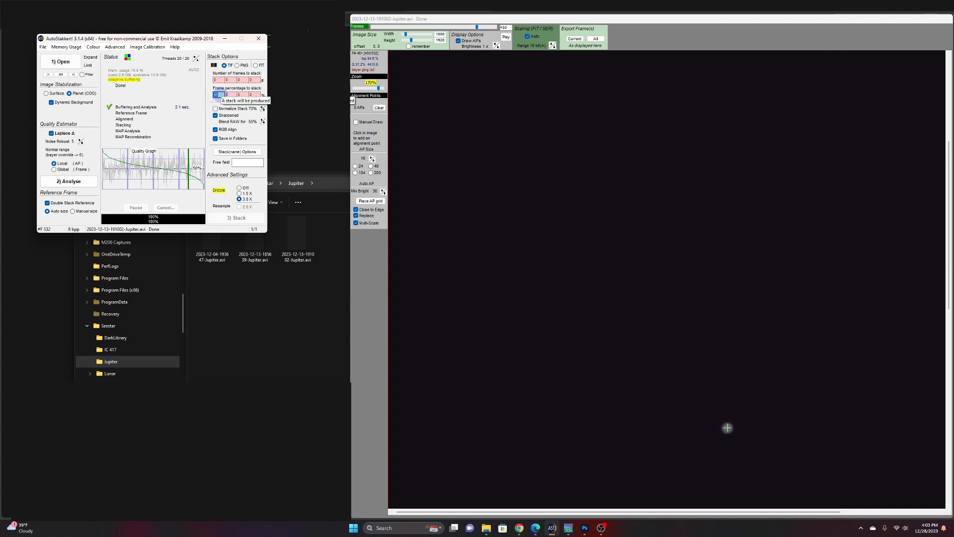
{"action": "left_click", "coordinate": [202, 94]}
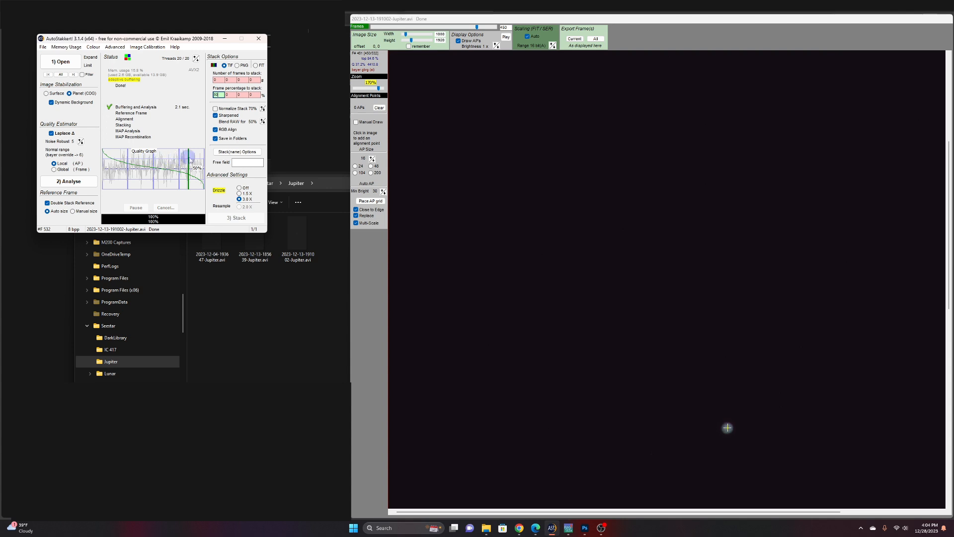
{"action": "left_click_drag", "start_coordinate": [218, 95], "coordinate": [192, 96]}
{"action": "type", "text": "7"}
{"action": "left_click", "coordinate": [239, 199]}
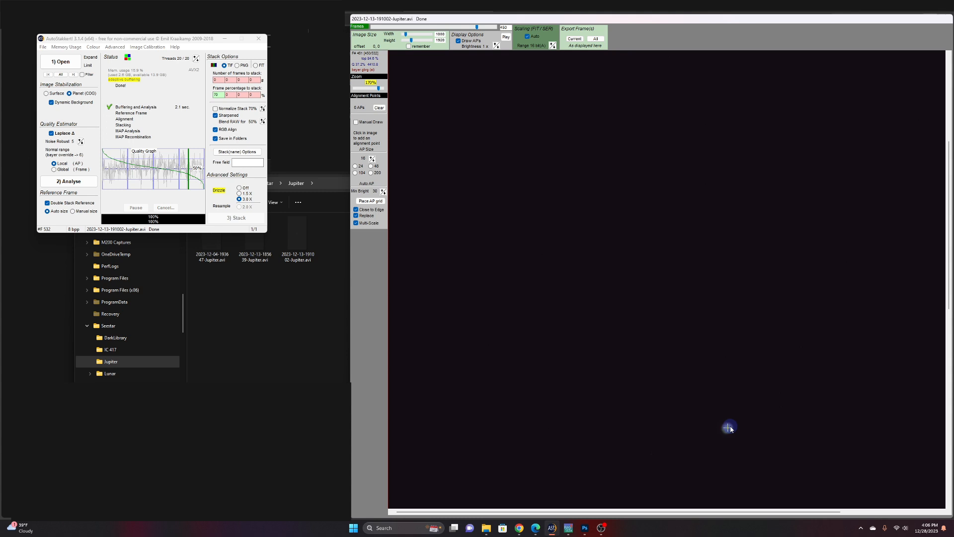
- Discard the automatic alignment point grid and manually place six alignment points of size 24 over Jupiter
{"action": "left_click", "coordinate": [364, 203]}
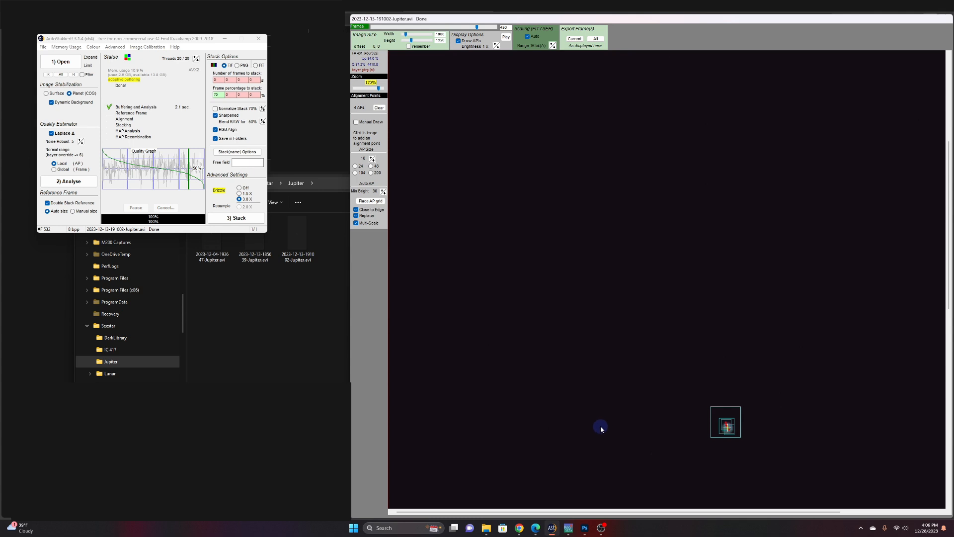
{"action": "left_click", "coordinate": [380, 107]}
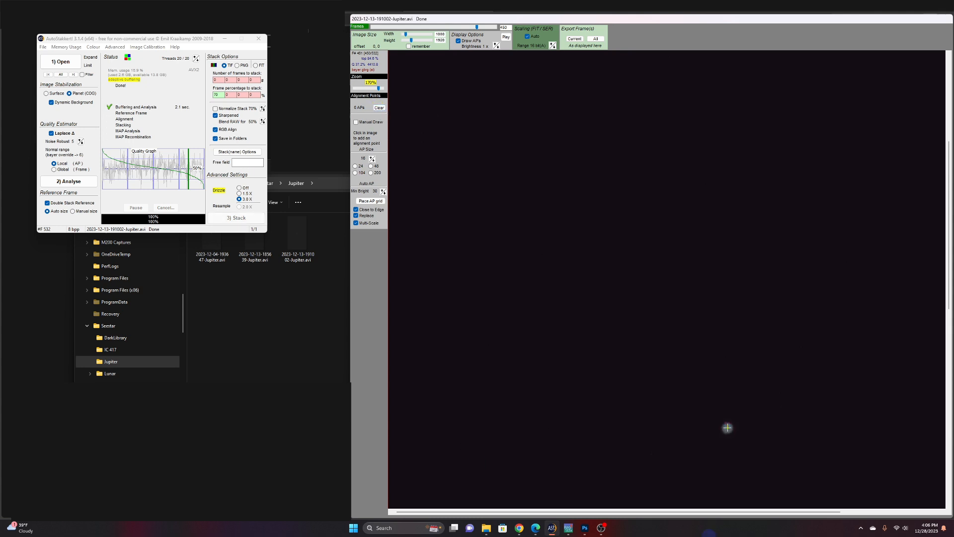
{"action": "left_click", "coordinate": [356, 166]}
{"action": "left_click", "coordinate": [728, 425]}
{"action": "left_click", "coordinate": [725, 430]}
{"action": "left_click", "coordinate": [730, 429]}
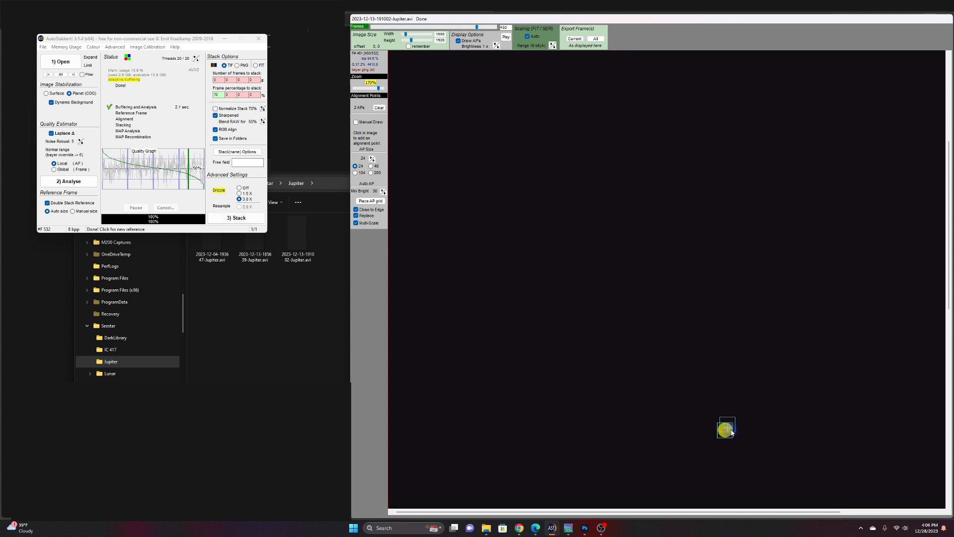
{"action": "left_click", "coordinate": [726, 426]}
{"action": "left_click", "coordinate": [724, 426]}
{"action": "left_click", "coordinate": [727, 428]}
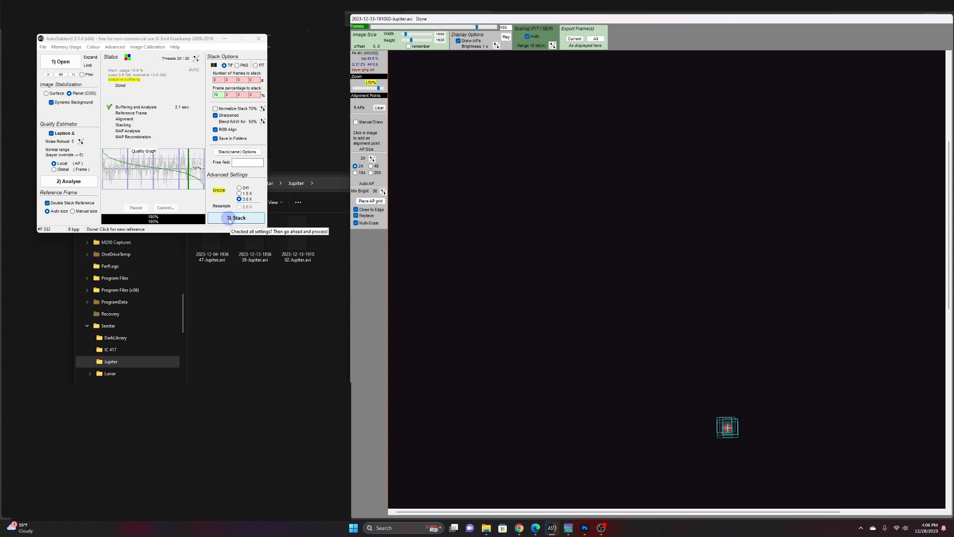
- Stack the Jupiter recording and open the AS_P70 output folder in the local Jupiter folder
{"action": "left_click", "coordinate": [229, 220]}
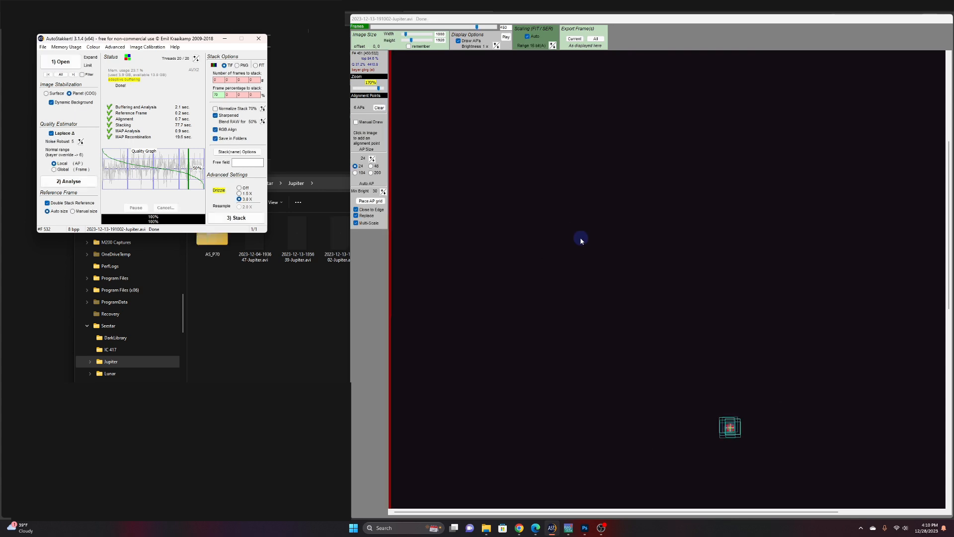
{"action": "left_click", "coordinate": [297, 270]}
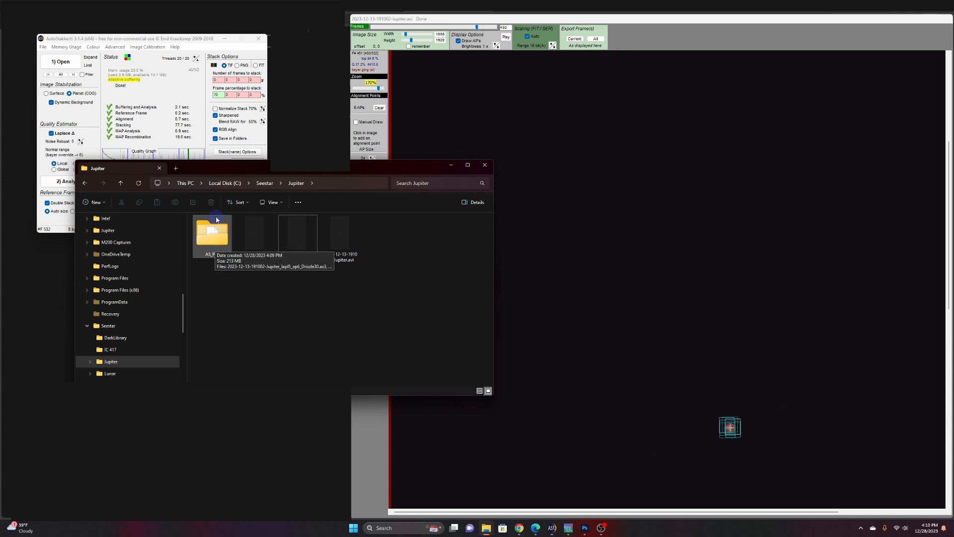
{"action": "double_click", "coordinate": [219, 94]}
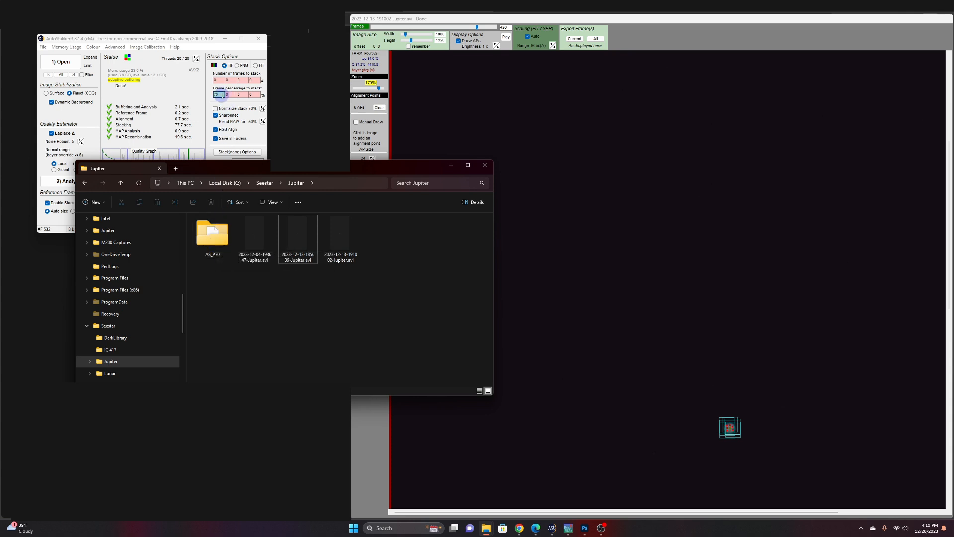
{"action": "double_click", "coordinate": [211, 244]}
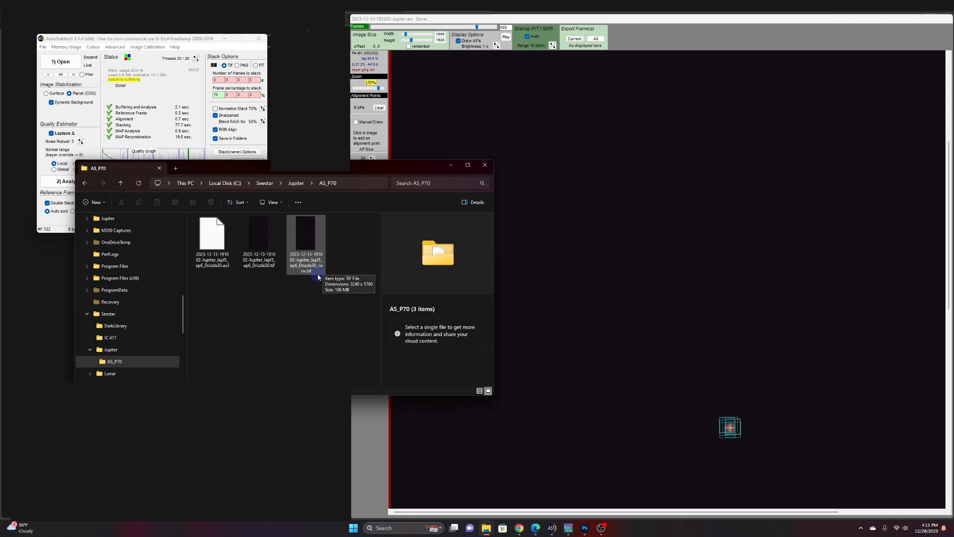
{"action": "mouse_move", "coordinate": [567, 533]}
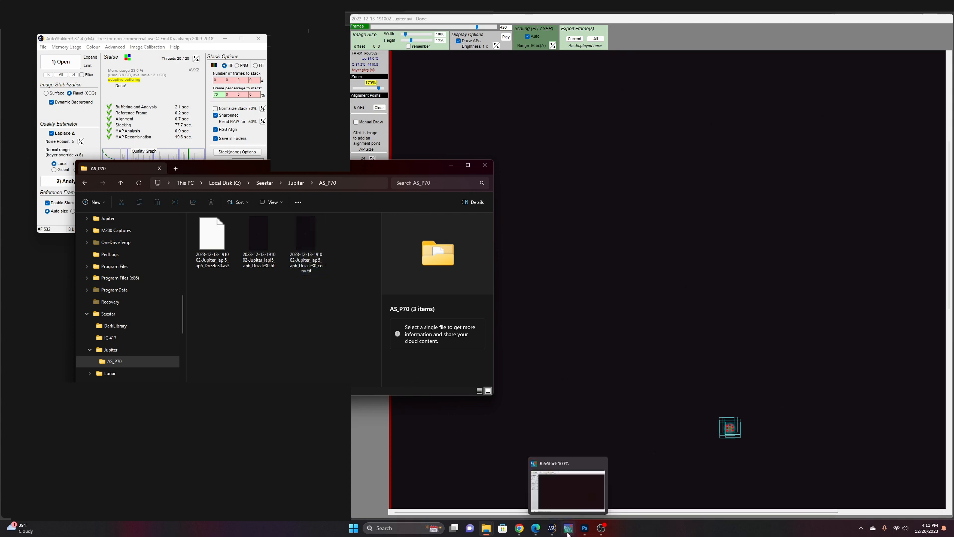
{"action": "left_click", "coordinate": [568, 532]}
{"action": "left_click", "coordinate": [14, 13]}
{"action": "left_click", "coordinate": [220, 149]}
{"action": "left_click", "coordinate": [221, 150]}
{"action": "double_click", "coordinate": [124, 185]}
{"action": "double_click", "coordinate": [128, 171]}
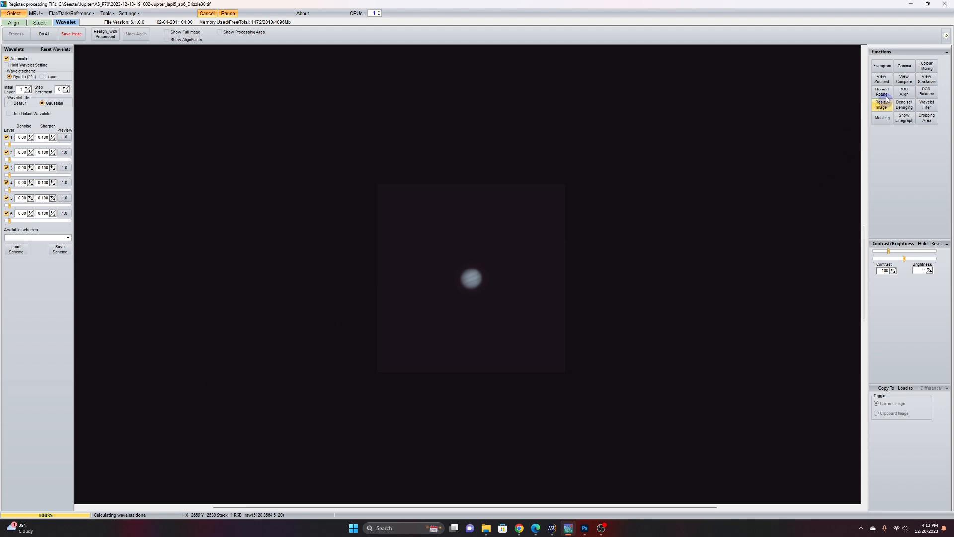
{"action": "left_click", "coordinate": [903, 67]}
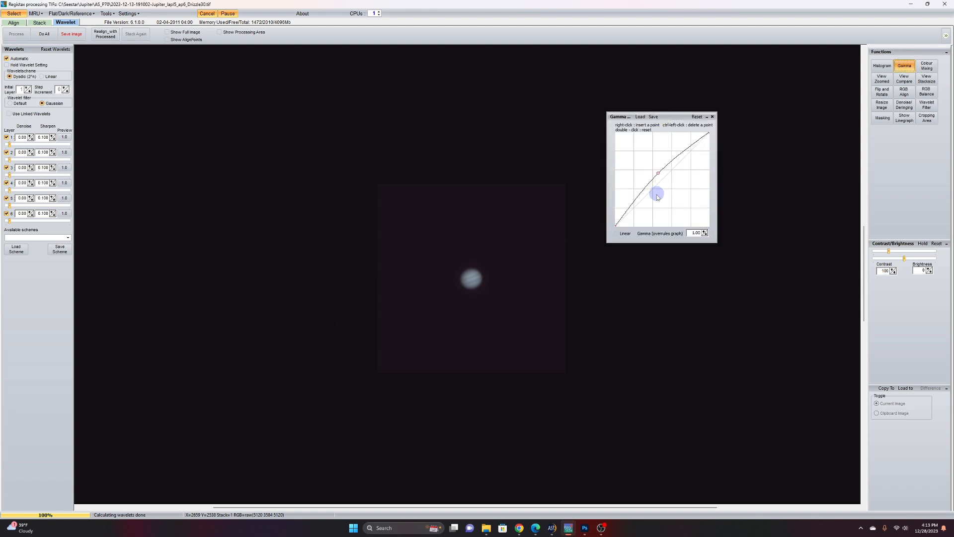
{"action": "left_click", "coordinate": [698, 117]}
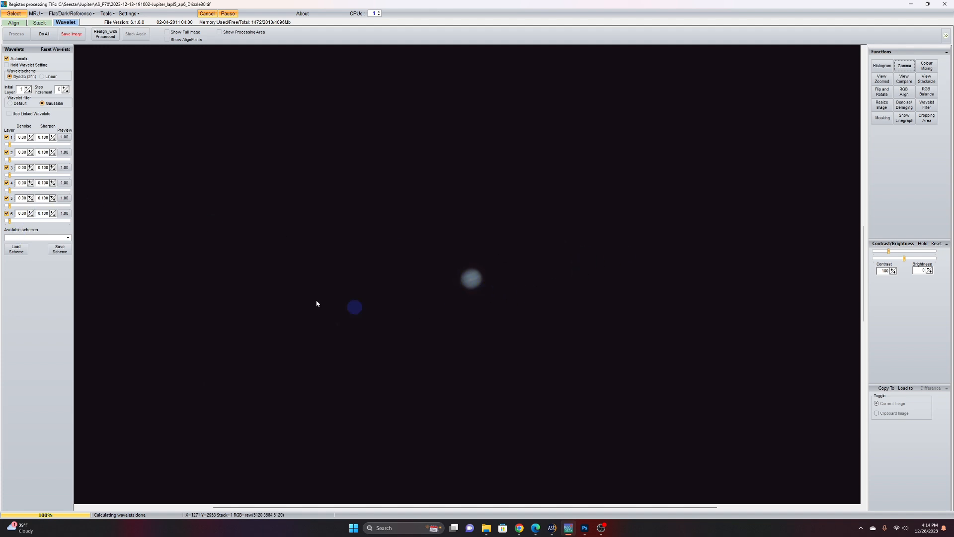
- Use the Linear wavelet scheme and set the layer 1 wavelet strength to about 38
{"action": "left_click_drag", "start_coordinate": [8, 145], "coordinate": [11, 145]}
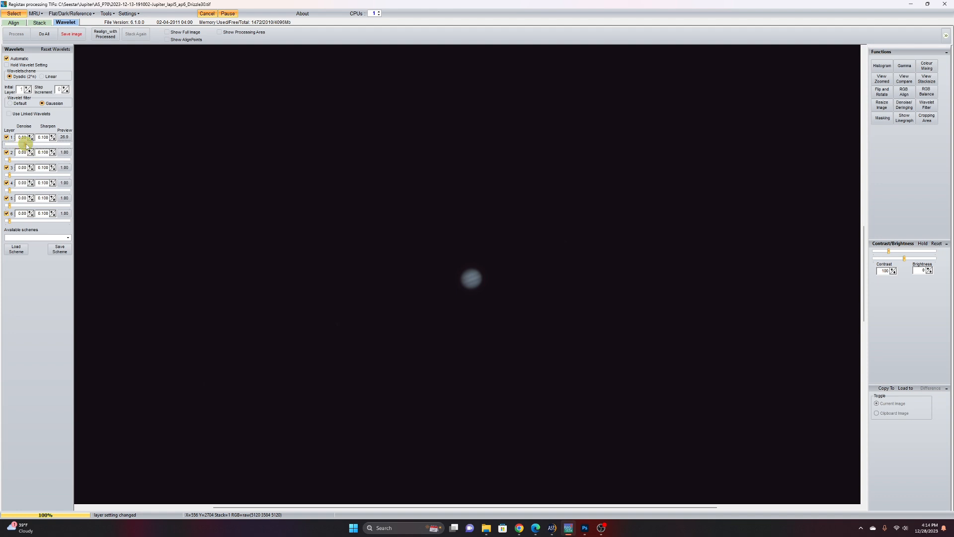
{"action": "left_click", "coordinate": [31, 144]}
{"action": "left_click_drag", "start_coordinate": [30, 144], "coordinate": [77, 145]}
{"action": "left_click_drag", "start_coordinate": [9, 144], "coordinate": [47, 144]}
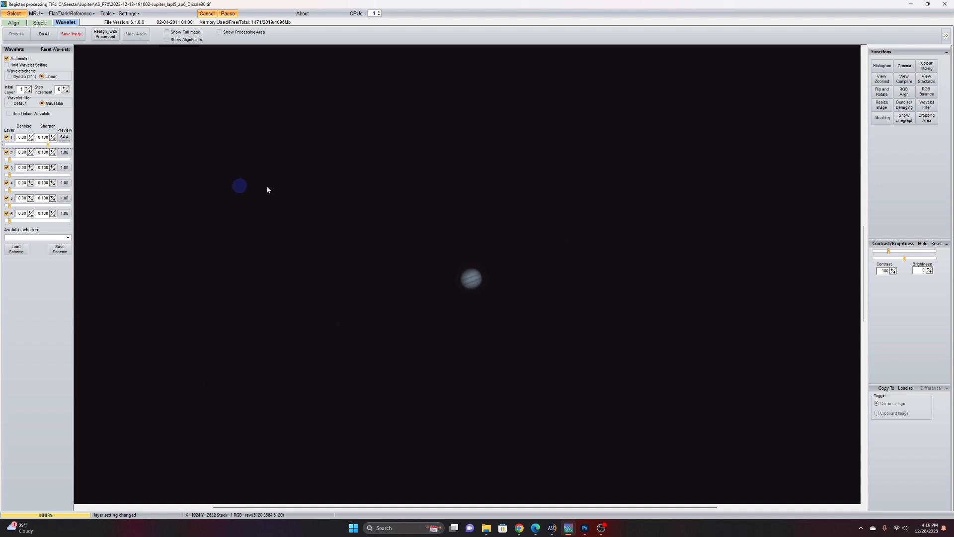
{"action": "left_click", "coordinate": [45, 144]}
{"action": "left_click_drag", "start_coordinate": [45, 144], "coordinate": [30, 146]}
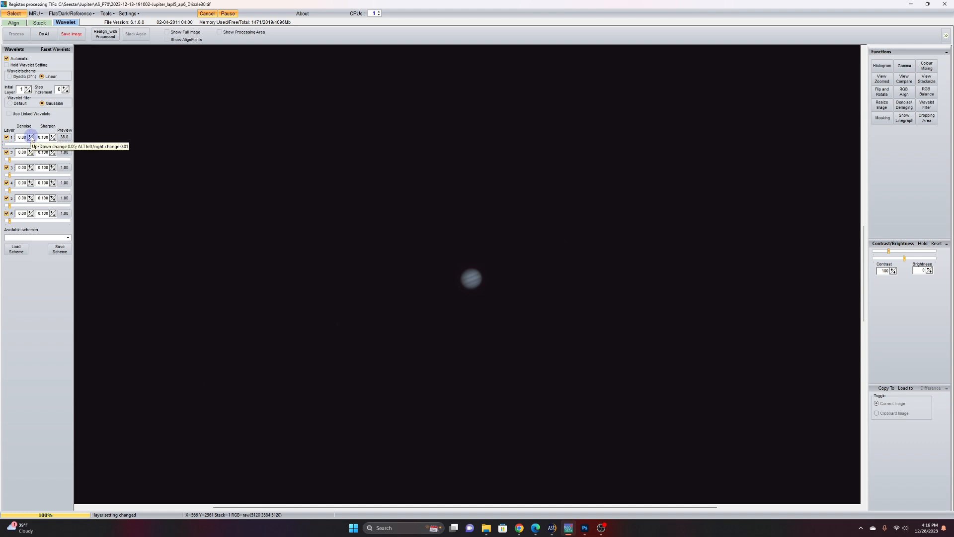
- Set wavelet layer 1 denoise to 0.15 and its sharpen value to 0.140
{"action": "left_click", "coordinate": [30, 136]}
{"action": "left_click", "coordinate": [30, 136]}
{"action": "left_click", "coordinate": [31, 137]}
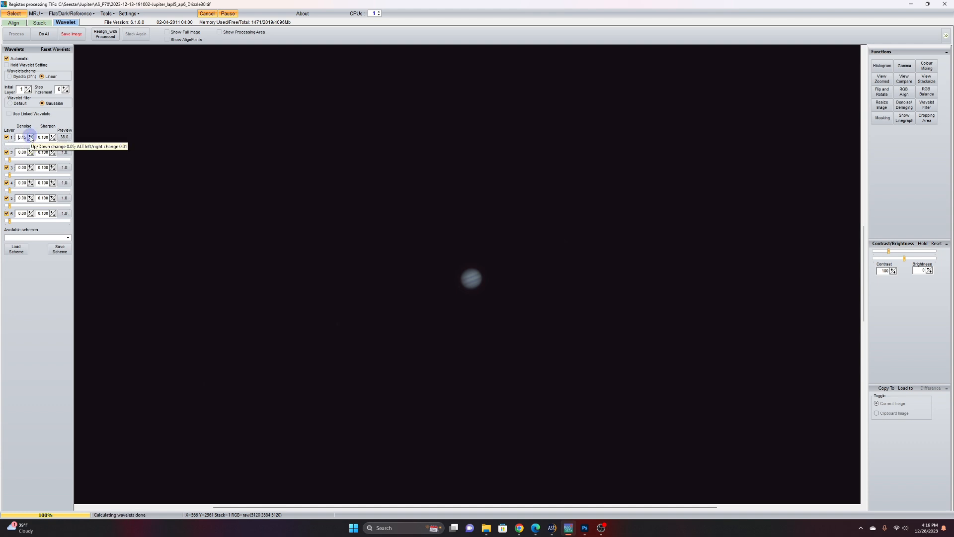
{"action": "left_click", "coordinate": [30, 136]}
{"action": "left_click", "coordinate": [31, 139]}
{"action": "left_click", "coordinate": [51, 136]}
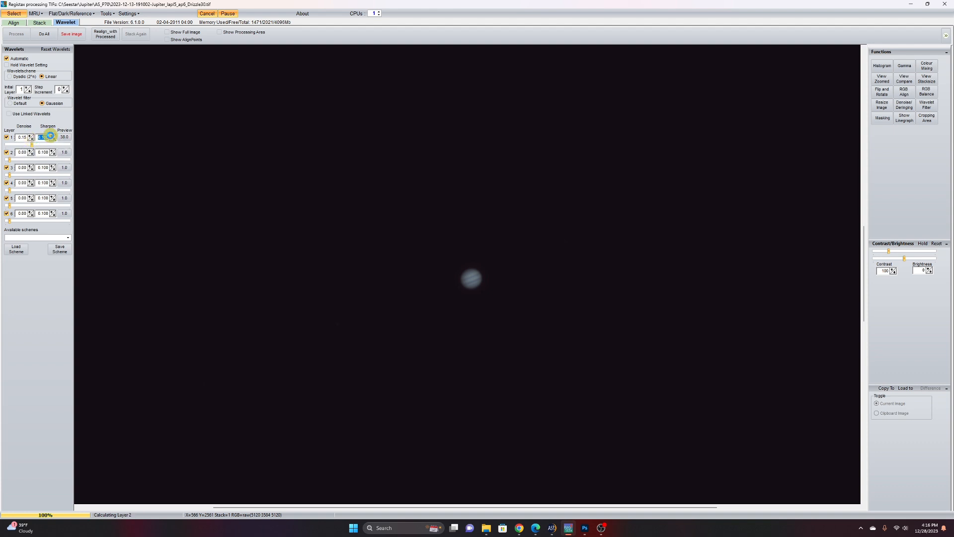
{"action": "left_click", "coordinate": [50, 135]}
{"action": "left_click", "coordinate": [50, 136]}
{"action": "left_click", "coordinate": [51, 136]}
{"action": "left_click", "coordinate": [51, 136]}
- Set wavelet layer 2 to about 20.8 with sharpen 0.130 and denoise 0.25, and lower layer 1 to about 33.1
{"action": "left_click", "coordinate": [10, 160]}
{"action": "left_click_drag", "start_coordinate": [10, 161], "coordinate": [23, 160]}
{"action": "left_click", "coordinate": [53, 151]}
{"action": "left_click", "coordinate": [52, 151]}
{"action": "left_click", "coordinate": [52, 151]}
{"action": "double_click", "coordinate": [28, 152]}
{"action": "left_click", "coordinate": [29, 152]}
{"action": "left_click", "coordinate": [30, 143]}
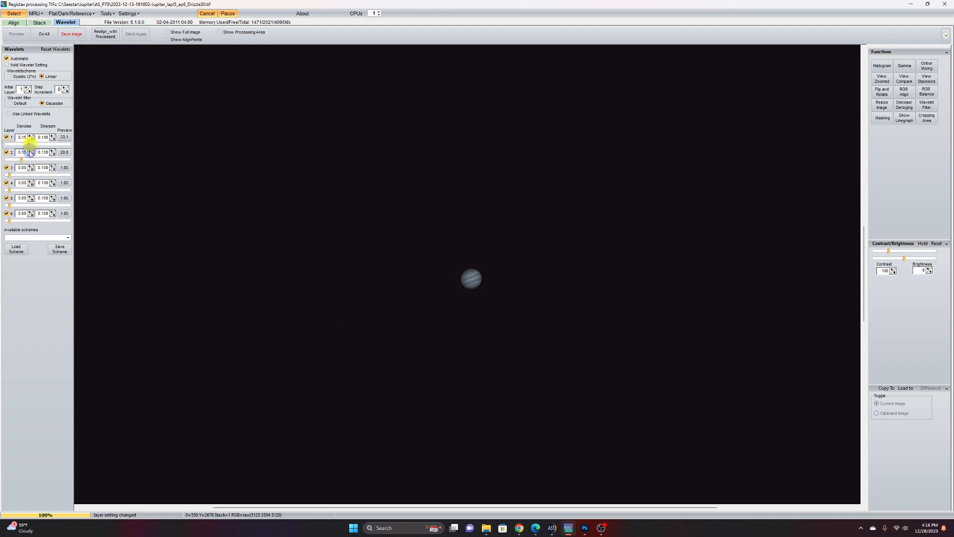
{"action": "double_click", "coordinate": [30, 150]}
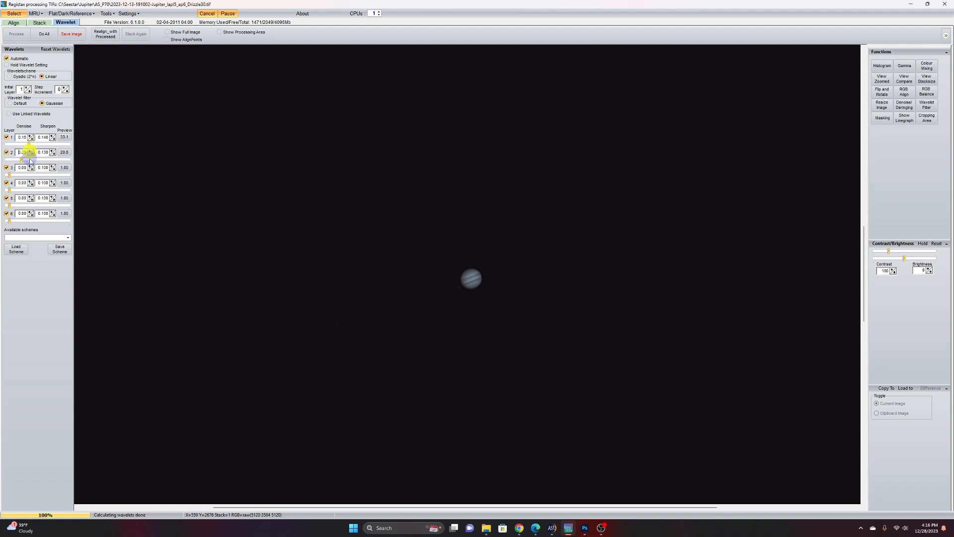
- Return layer 2 sharpen to 0.100, reduce its strength to about 17.1, and raise its denoise to 0.45
{"action": "left_click", "coordinate": [53, 154]}
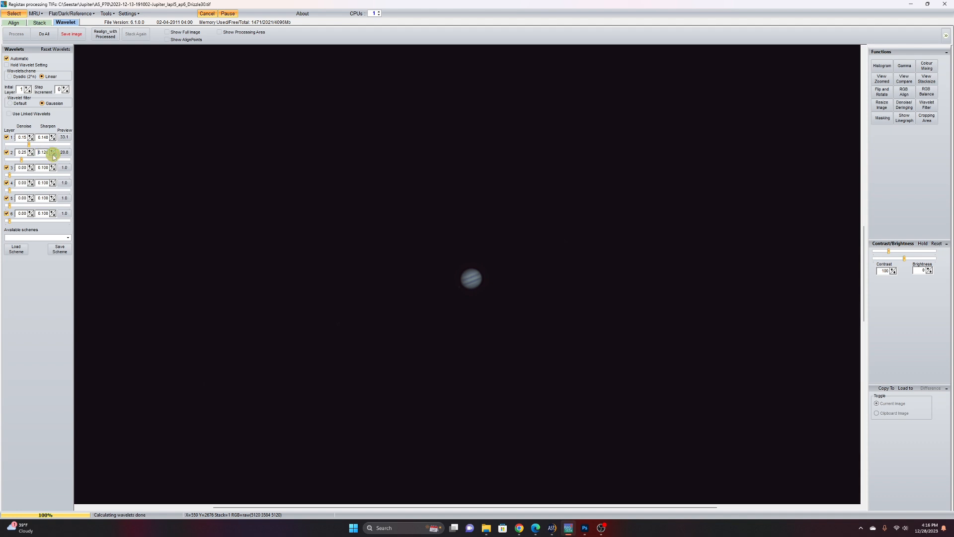
{"action": "left_click", "coordinate": [53, 154]}
{"action": "left_click", "coordinate": [53, 154]}
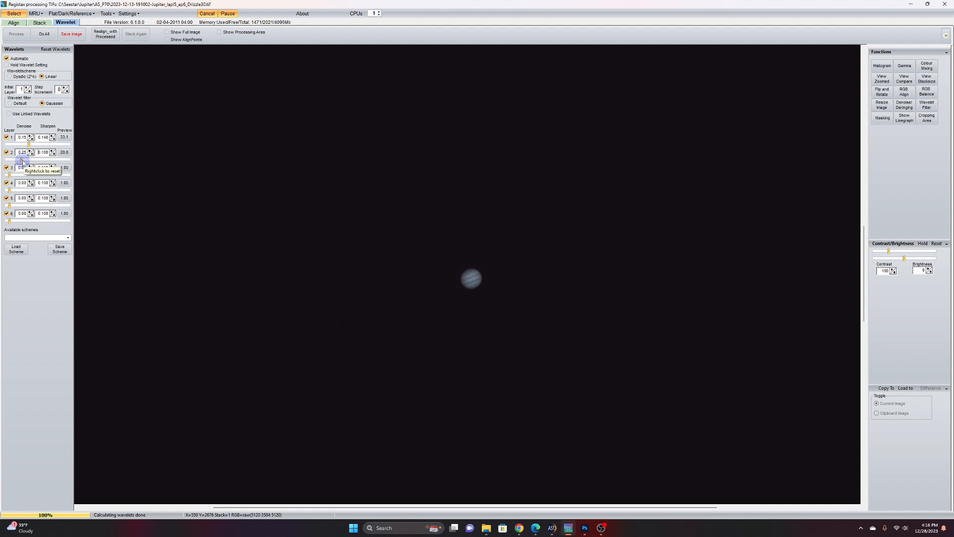
{"action": "left_click_drag", "start_coordinate": [22, 161], "coordinate": [20, 159]}
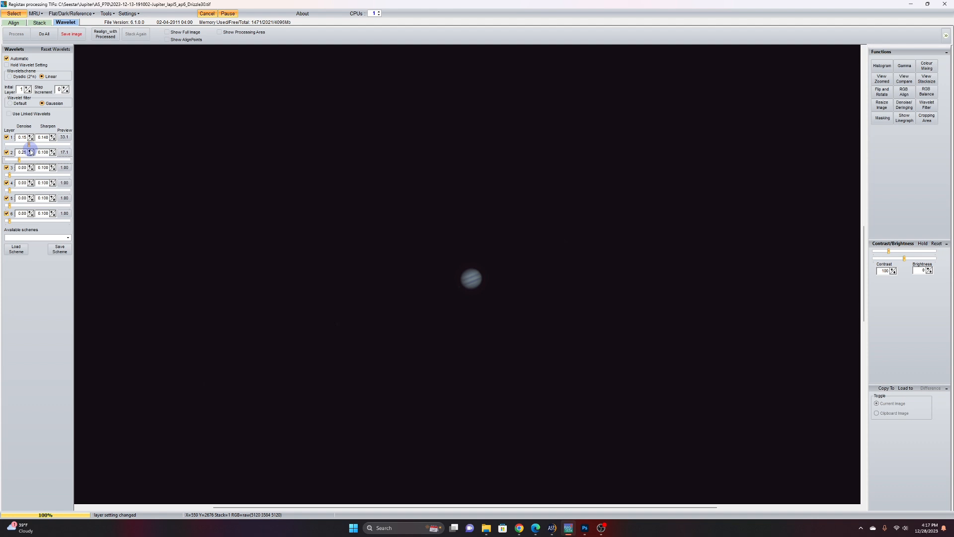
{"action": "left_click", "coordinate": [30, 150]}
{"action": "left_click", "coordinate": [30, 150]}
{"action": "left_click", "coordinate": [52, 151]}
- Increase layer 1 sharpen slightly and set wavelet strengths to about 25.7 on layer 1, 12.8 on layer 2 and 18.3 on layer 3
{"action": "left_click", "coordinate": [52, 135]}
{"action": "left_click", "coordinate": [29, 145]}
{"action": "left_click_drag", "start_coordinate": [29, 146], "coordinate": [25, 145]}
{"action": "mouse_move", "coordinate": [19, 159]}
{"action": "left_mouse_down"}
{"action": "mouse_move", "coordinate": [10, 175]}
{"action": "mouse_move", "coordinate": [20, 175]}
{"action": "left_mouse_up"}
- Brighten the image slightly by raising the midpoint of the gamma curve, and close the gamma tool
{"action": "left_click", "coordinate": [899, 70]}
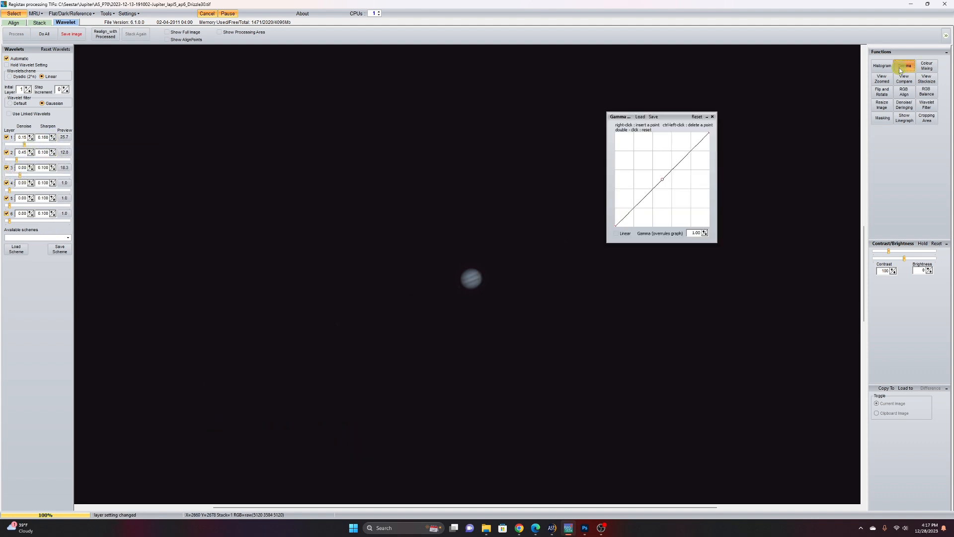
{"action": "left_click_drag", "start_coordinate": [663, 178], "coordinate": [658, 180]}
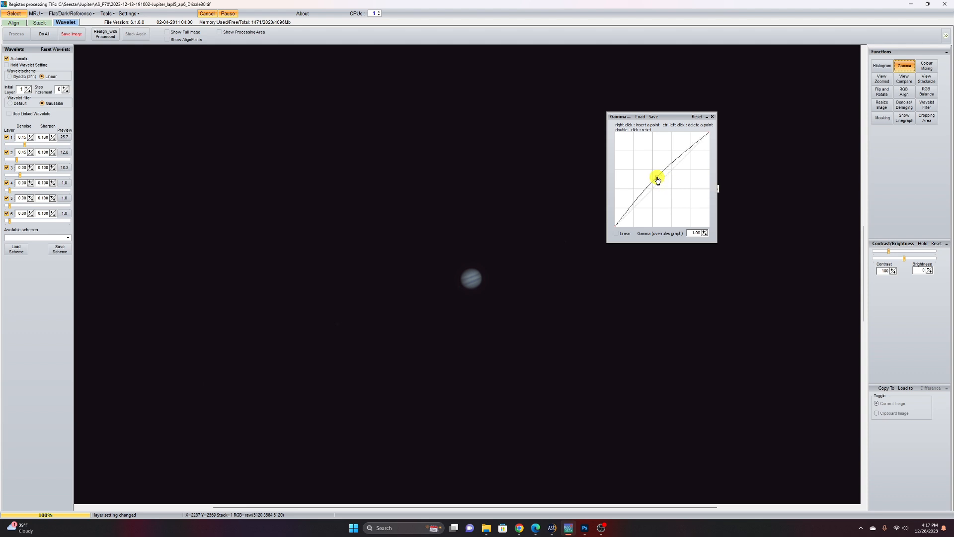
{"action": "left_click_drag", "start_coordinate": [658, 180], "coordinate": [658, 180]}
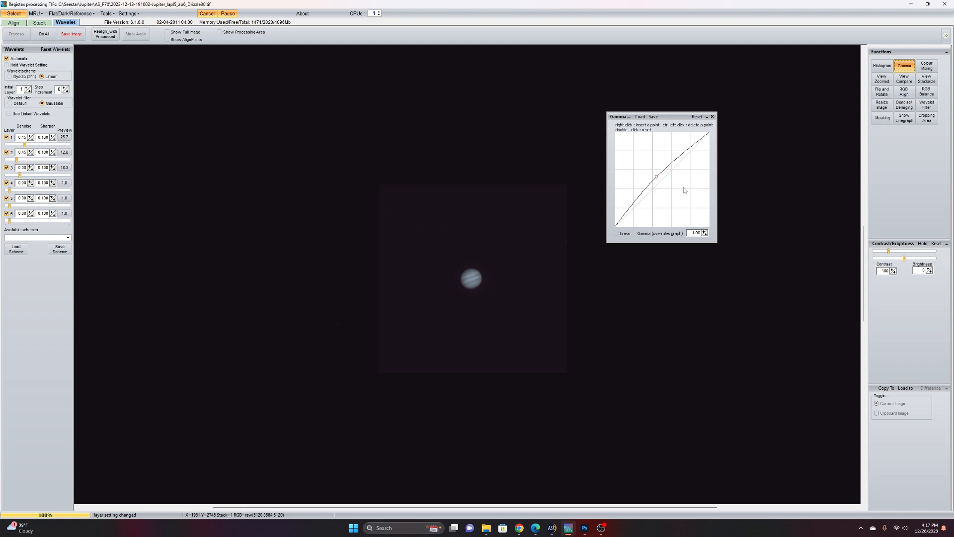
{"action": "left_click_drag", "start_coordinate": [656, 177], "coordinate": [654, 177]}
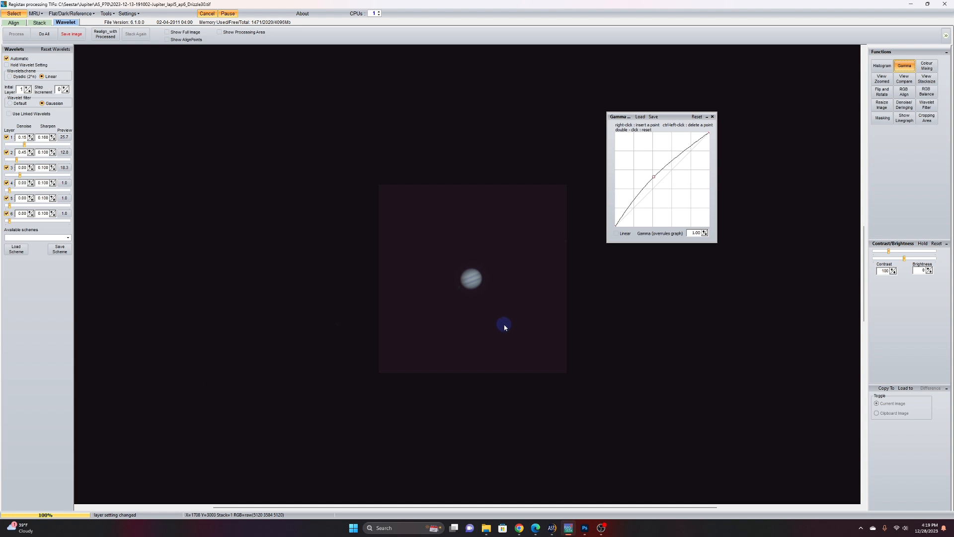
{"action": "left_click", "coordinate": [712, 117]}
- Raise the denoise value of wavelet layer 2 to 0.65
{"action": "left_click", "coordinate": [29, 150]}
{"action": "left_click", "coordinate": [29, 150]}
{"action": "left_click", "coordinate": [29, 151]}
{"action": "left_click", "coordinate": [29, 151]}
- Set wavelet layer 4 to about 18.3, with denoise at 0.25 on layer 3 and 0.10 on layer 4
{"action": "left_click_drag", "start_coordinate": [9, 190], "coordinate": [20, 191]}
{"action": "left_click", "coordinate": [30, 166]}
{"action": "left_click", "coordinate": [30, 167]}
{"action": "left_click", "coordinate": [31, 167]}
{"action": "left_click", "coordinate": [30, 167]}
{"action": "left_click", "coordinate": [30, 182]}
{"action": "left_click", "coordinate": [30, 182]}
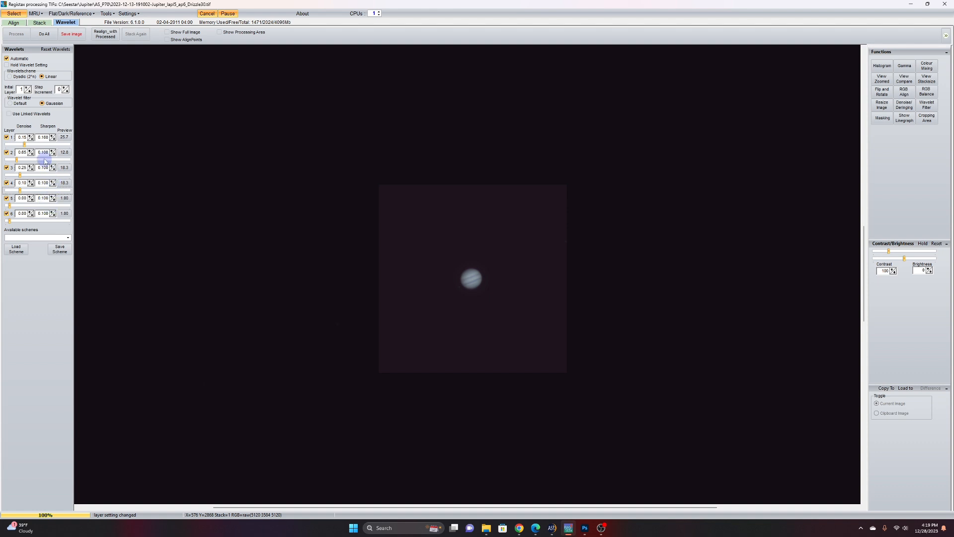
- Try an extreme wavelet strength of about 88.9 on layer 1 and lower it again
{"action": "left_click", "coordinate": [26, 145]}
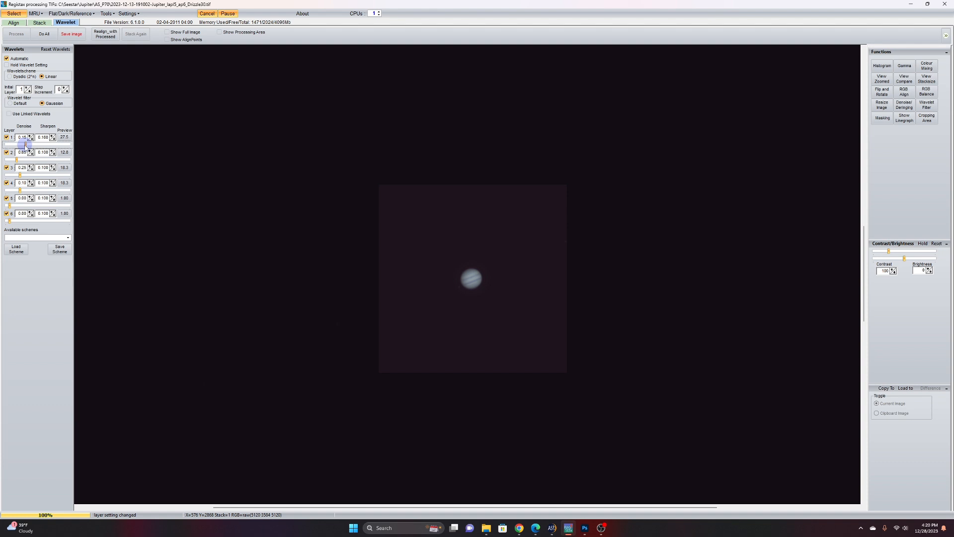
{"action": "left_click_drag", "start_coordinate": [25, 145], "coordinate": [64, 145]}
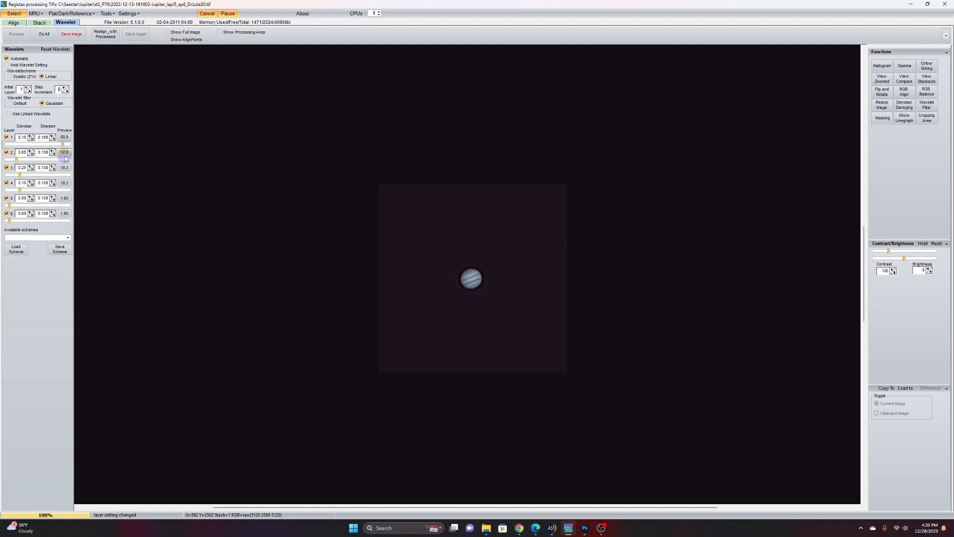
{"action": "left_click_drag", "start_coordinate": [63, 145], "coordinate": [22, 150]}
- Adjust the wavelet strengths to about 25.7 on layer 2, 24.5 on layer 5 and 31.8 on layer 6
{"action": "left_click_drag", "start_coordinate": [9, 205], "coordinate": [70, 221]}
{"action": "mouse_move", "coordinate": [16, 159]}
{"action": "left_mouse_down"}
{"action": "mouse_move", "coordinate": [70, 159]}
{"action": "mouse_move", "coordinate": [25, 161]}
{"action": "left_mouse_up"}
{"action": "left_click_drag", "start_coordinate": [19, 207], "coordinate": [21, 210]}
{"action": "left_click_drag", "start_coordinate": [46, 221], "coordinate": [28, 220]}
- Fine-tune wavelet layer 1 to a strength of about 33.1 with denoise at 0.20
{"action": "left_click_drag", "start_coordinate": [21, 145], "coordinate": [32, 145]}
{"action": "left_click", "coordinate": [30, 136]}
{"action": "left_click", "coordinate": [30, 136]}
{"action": "left_click", "coordinate": [30, 136]}
{"action": "left_click", "coordinate": [30, 136]}
{"action": "left_click", "coordinate": [30, 136]}
{"action": "left_click", "coordinate": [33, 139]}
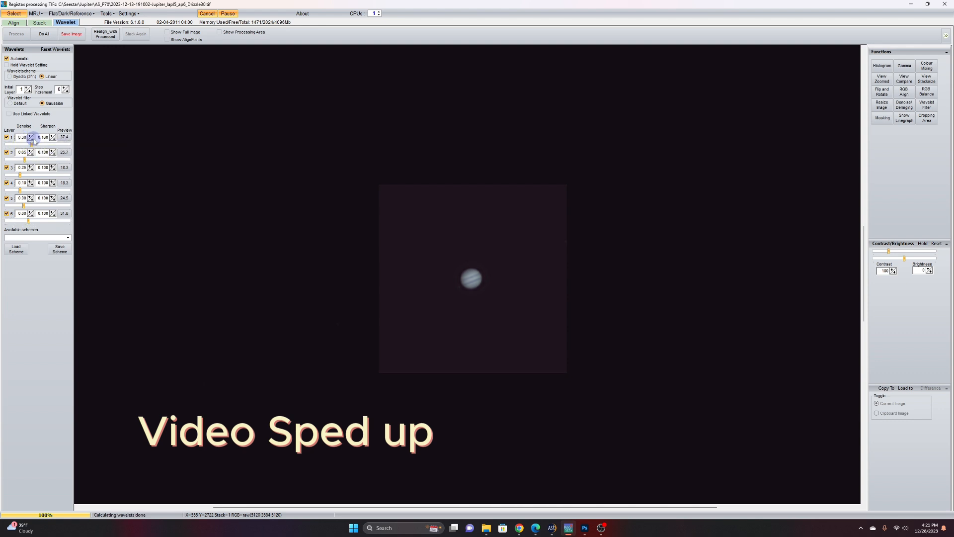
{"action": "left_click", "coordinate": [32, 140]}
{"action": "left_click", "coordinate": [33, 139]}
{"action": "left_click_drag", "start_coordinate": [32, 144], "coordinate": [26, 145]}
{"action": "left_click", "coordinate": [32, 140]}
{"action": "left_click", "coordinate": [30, 135]}
{"action": "left_click_drag", "start_coordinate": [27, 145], "coordinate": [29, 145]}
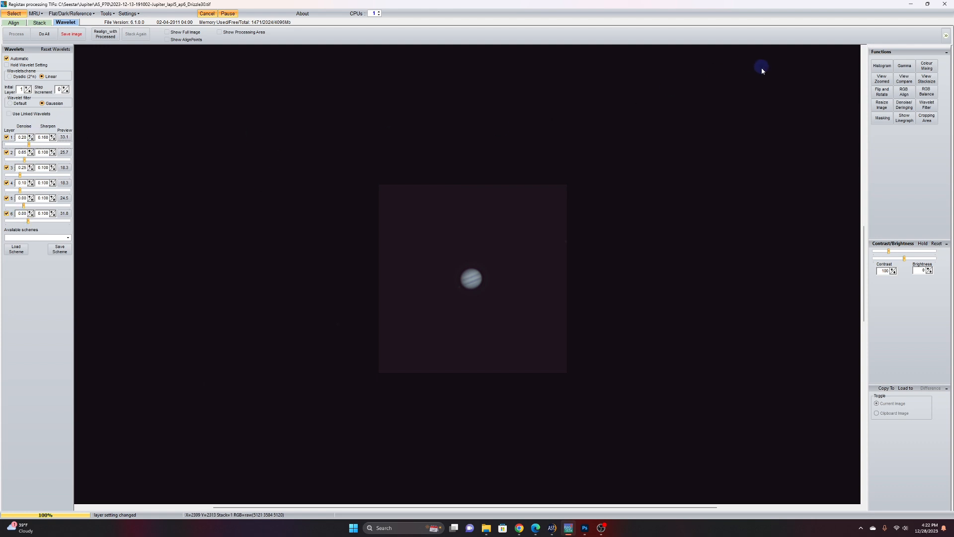
- Reset the gamma curve and rebuild it with a raised shadow point and a second point in the upper midtones
{"action": "left_click", "coordinate": [905, 66]}
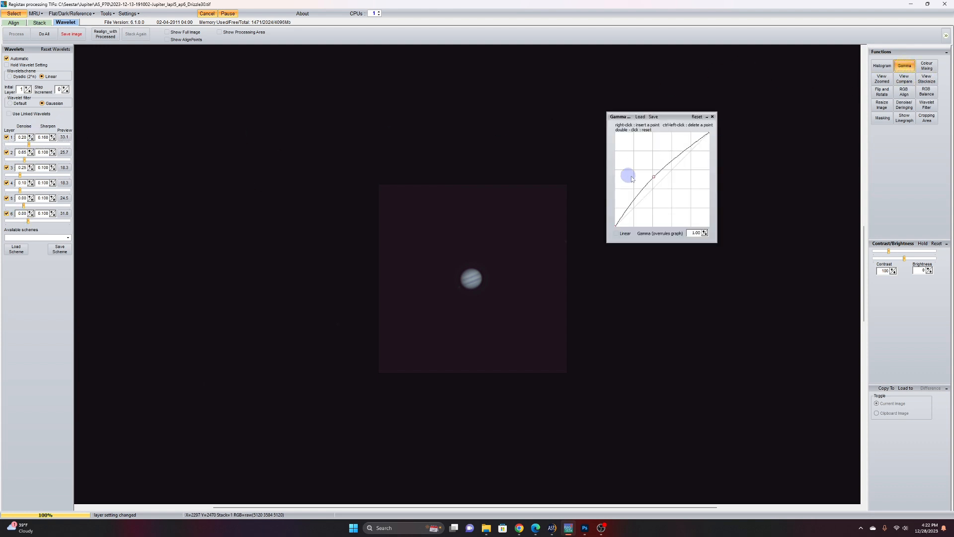
{"action": "left_click_drag", "start_coordinate": [653, 179], "coordinate": [645, 174]}
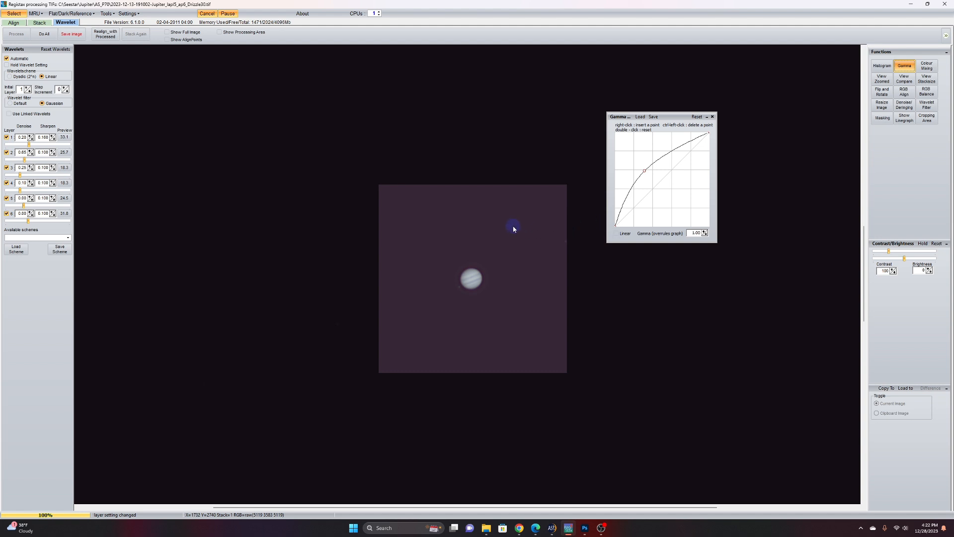
{"action": "double_click", "coordinate": [646, 172]}
{"action": "left_click_drag", "start_coordinate": [660, 188], "coordinate": [632, 199]}
{"action": "right_click", "coordinate": [672, 168]}
{"action": "left_click_drag", "start_coordinate": [671, 164], "coordinate": [666, 163]}
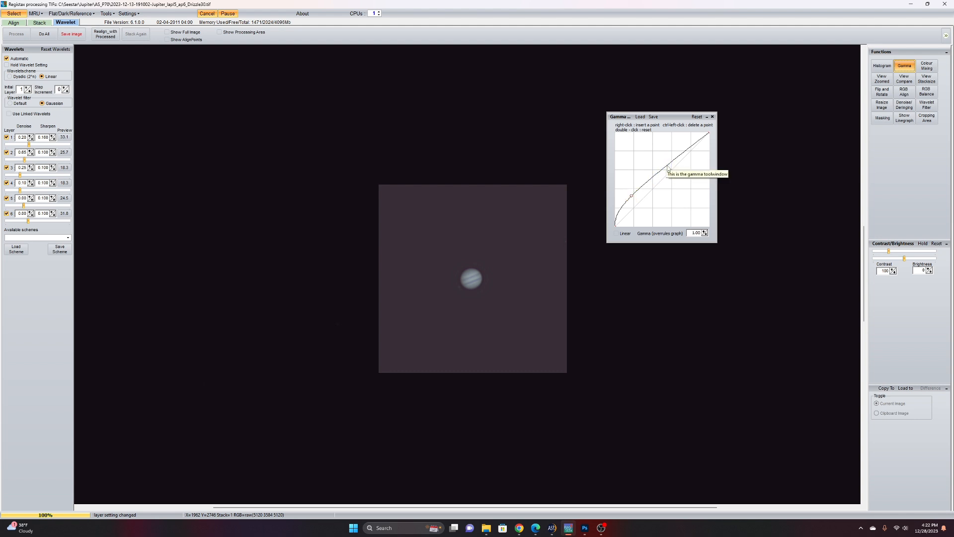
{"action": "right_click", "coordinate": [667, 166]}
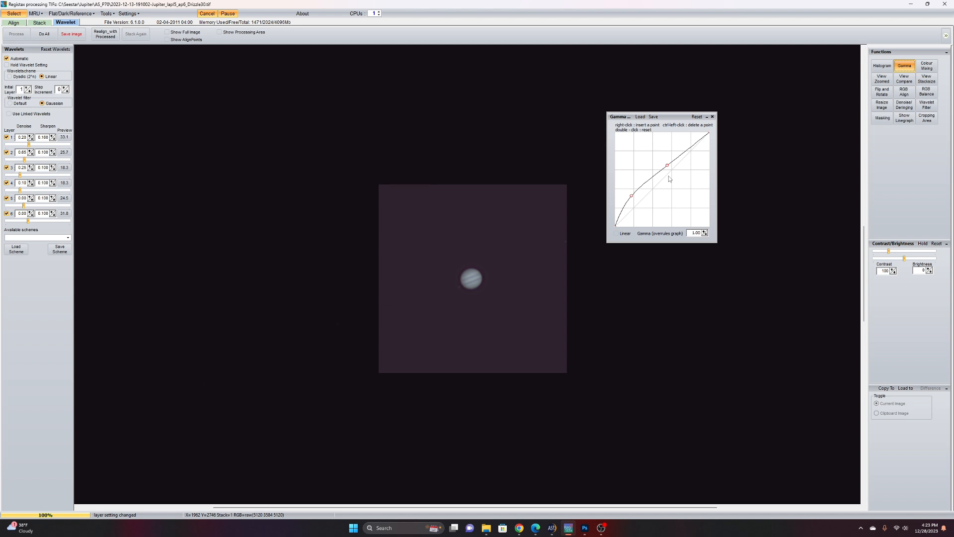
- Pull the gamma curve's shadow point down close to the diagonal, adjust the upper-midtone point, and close the gamma tool
{"action": "right_click", "coordinate": [668, 166]}
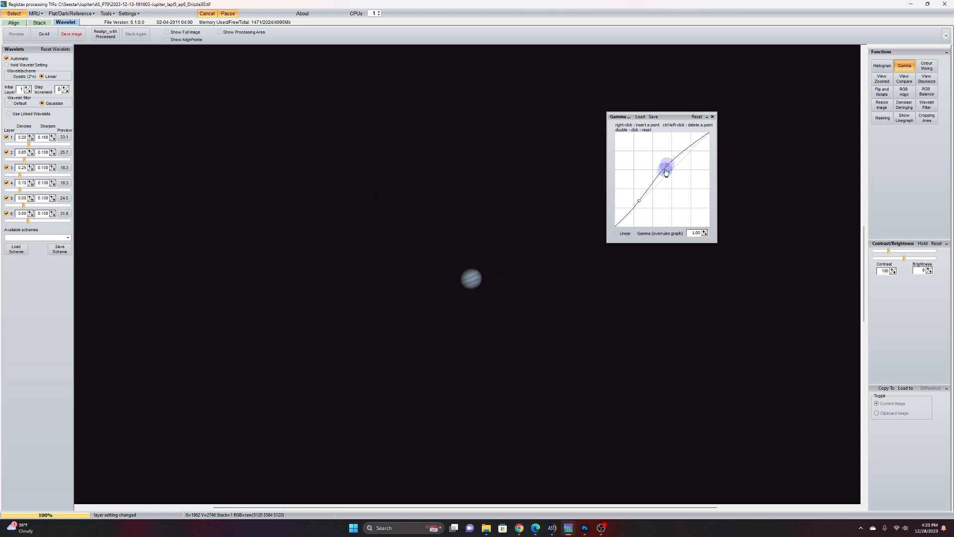
{"action": "left_click_drag", "start_coordinate": [640, 201], "coordinate": [638, 200]}
{"action": "left_click", "coordinate": [669, 164]}
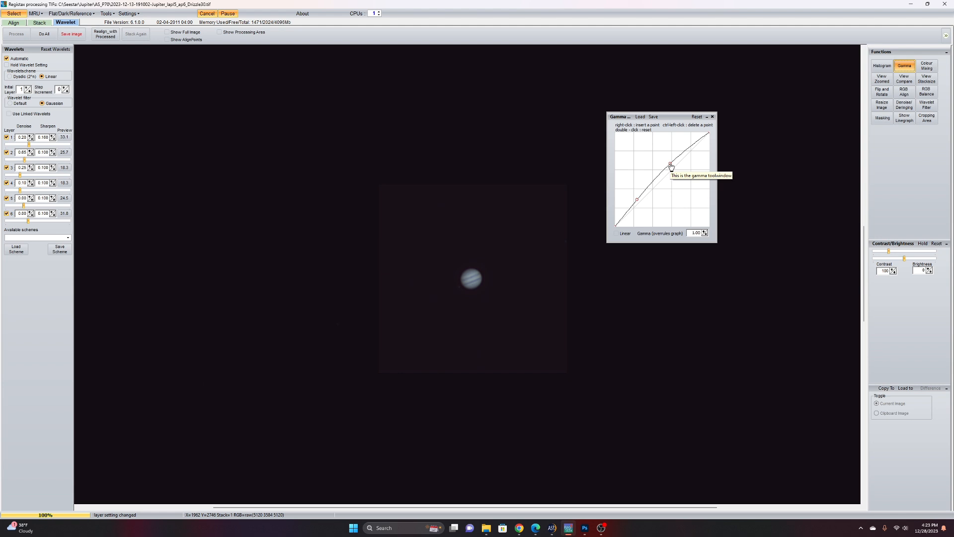
{"action": "left_click", "coordinate": [712, 116]}
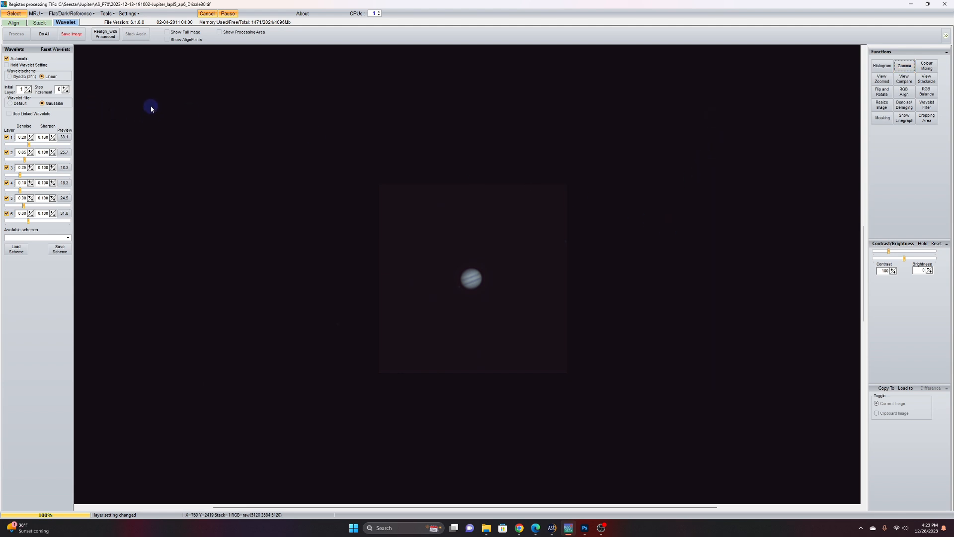
- Apply the processing to the entire image and save it as a 16-bit TIFF named "jupiter processed" in the Jupiter folder
{"action": "left_click", "coordinate": [43, 39]}
{"action": "left_click", "coordinate": [45, 33]}
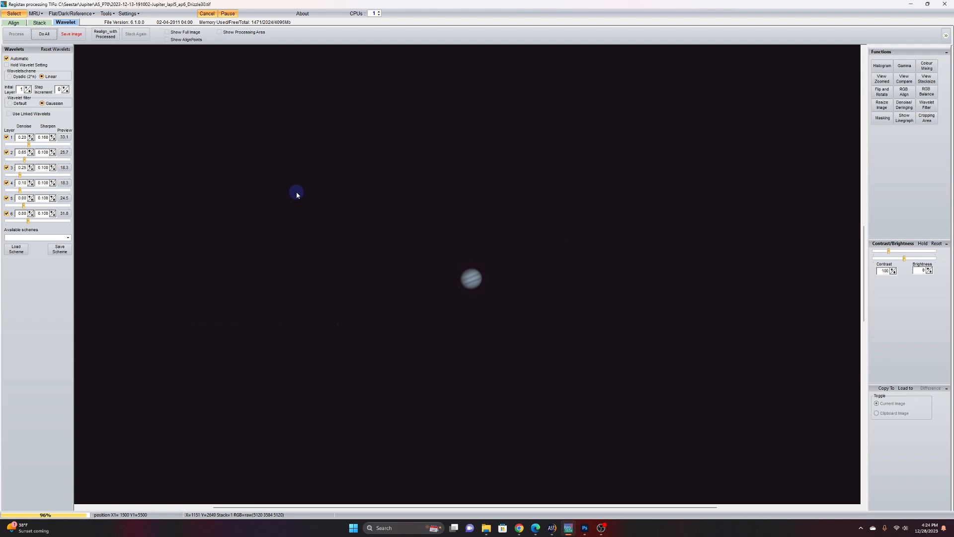
{"action": "left_click", "coordinate": [71, 34]}
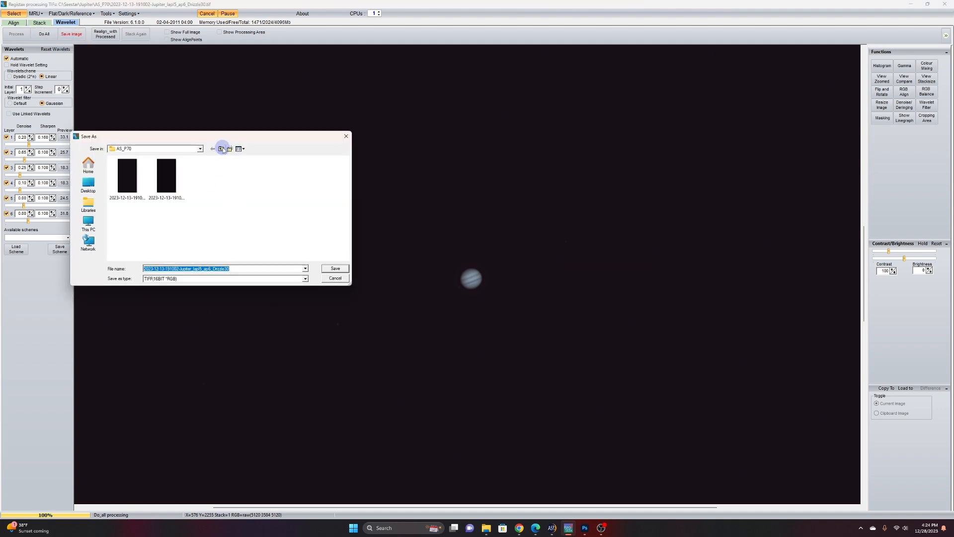
{"action": "left_click", "coordinate": [222, 148]}
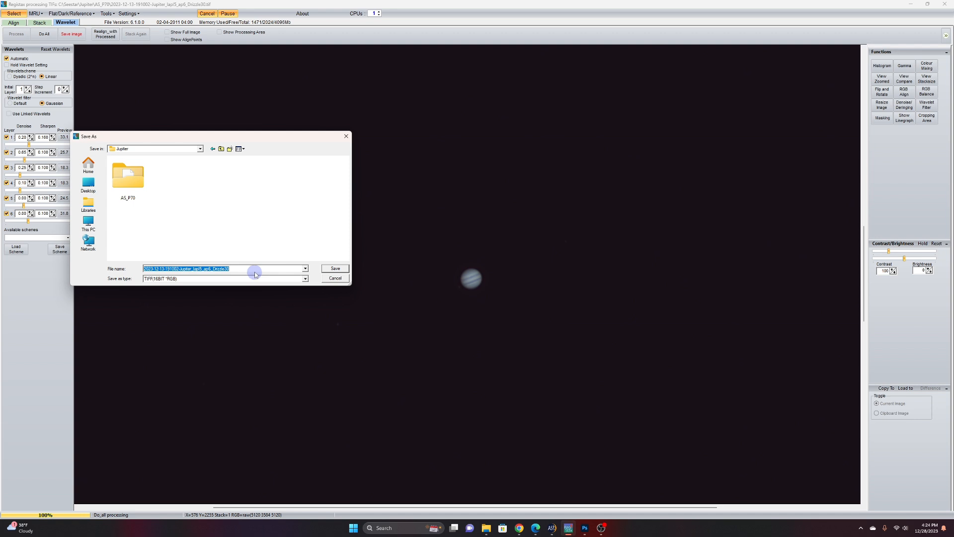
{"action": "key", "text": "BackSpace"}
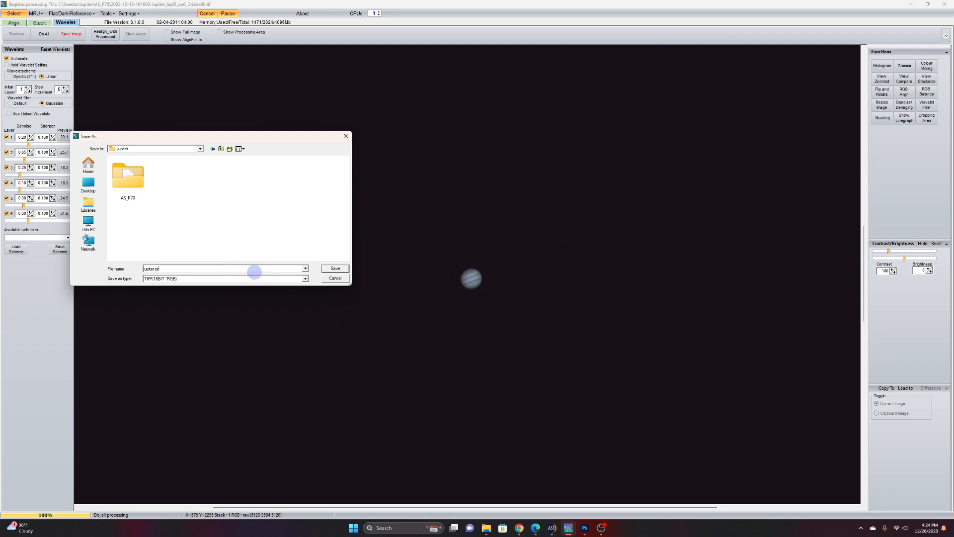
{"action": "type", "text": "jupiter processed"}
{"action": "left_click", "coordinate": [341, 270]}
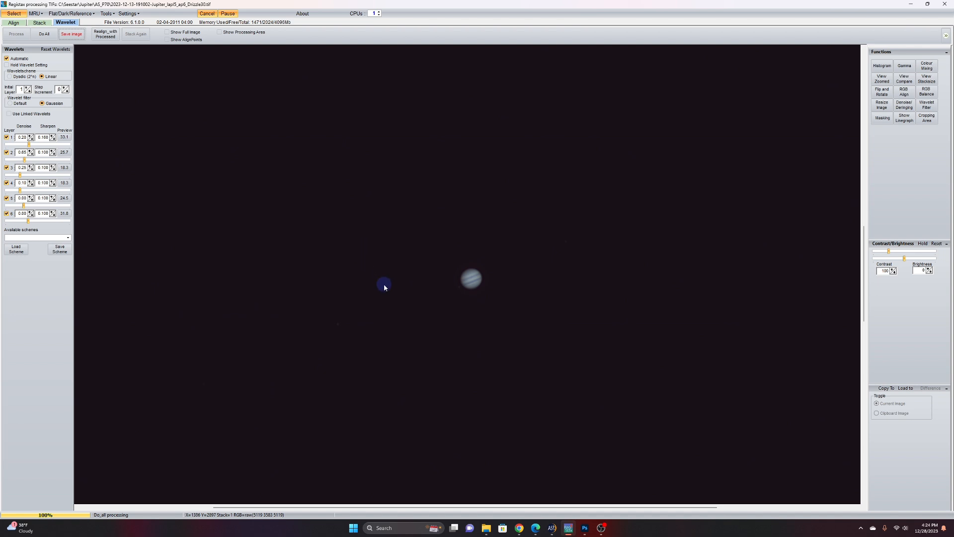
- Switch to Photoshop and open "jupiter processed.tif" from the Jupiter folder
{"action": "left_click", "coordinate": [585, 527]}
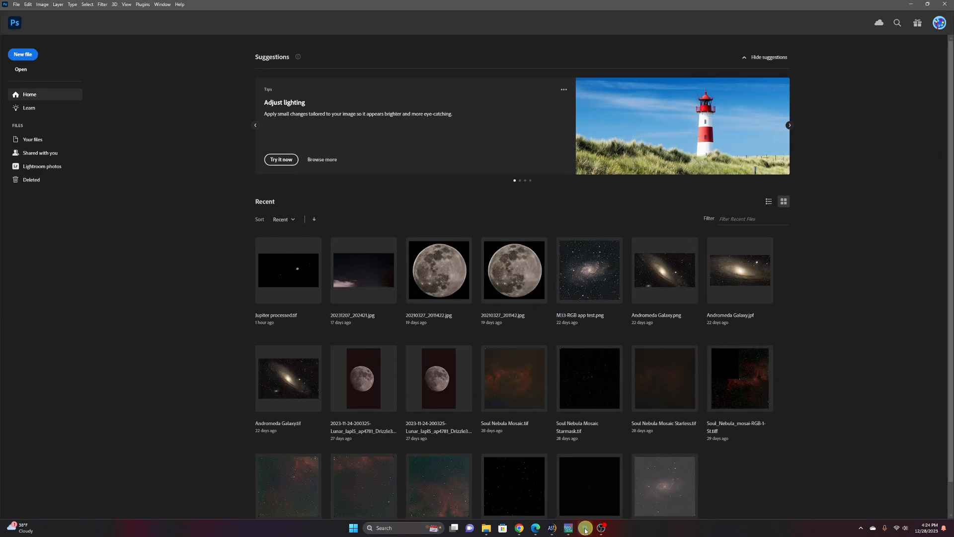
{"action": "left_click", "coordinate": [17, 71]}
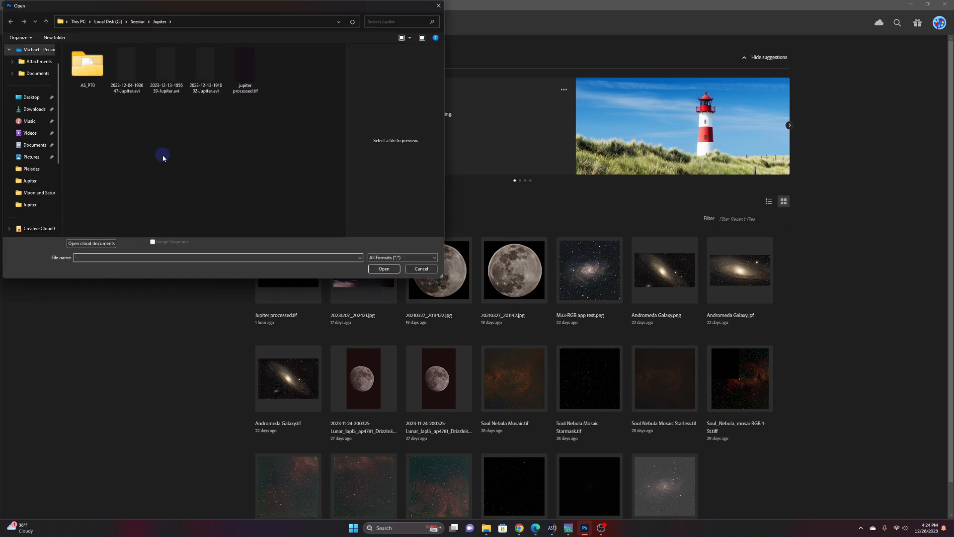
{"action": "double_click", "coordinate": [245, 62]}
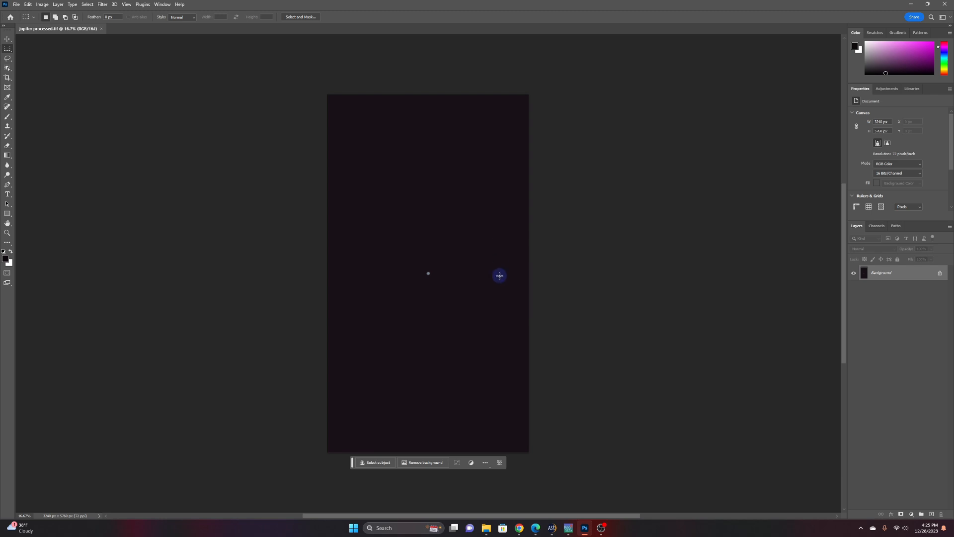
- Brighten the image with a Curves adjustment that maps input 22 to output 55
{"action": "left_click", "coordinate": [42, 4]}
{"action": "mouse_move", "coordinate": [56, 24]}
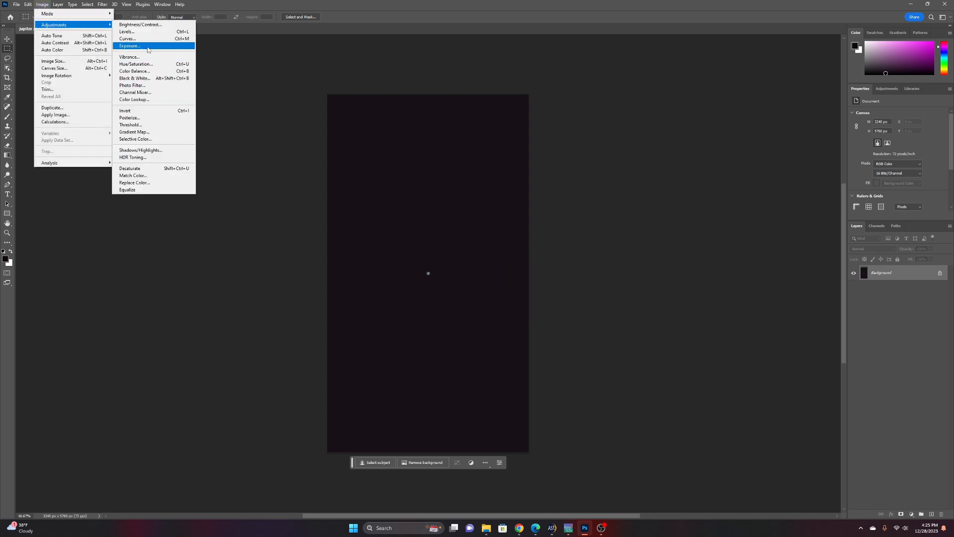
{"action": "left_click", "coordinate": [425, 273]}
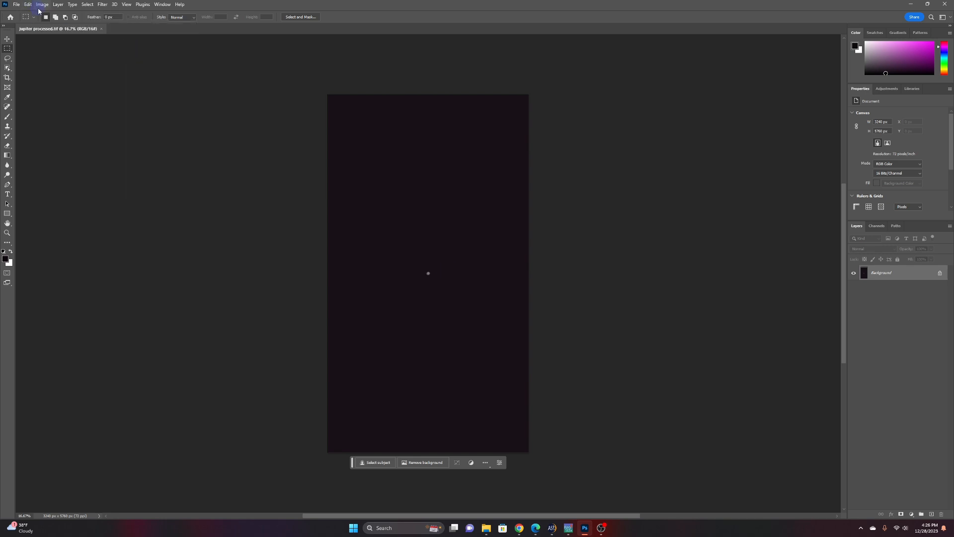
{"action": "left_click", "coordinate": [42, 4]}
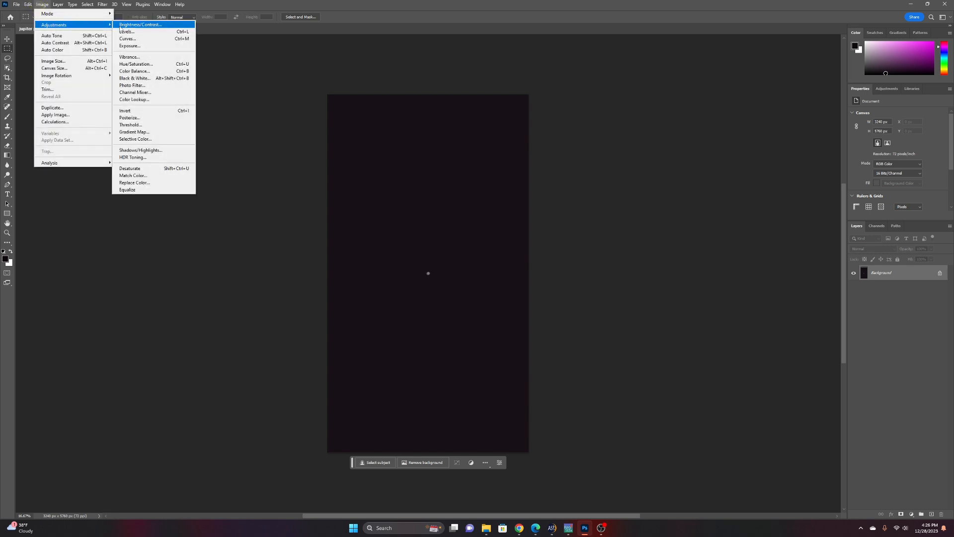
{"action": "left_click", "coordinate": [37, 6]}
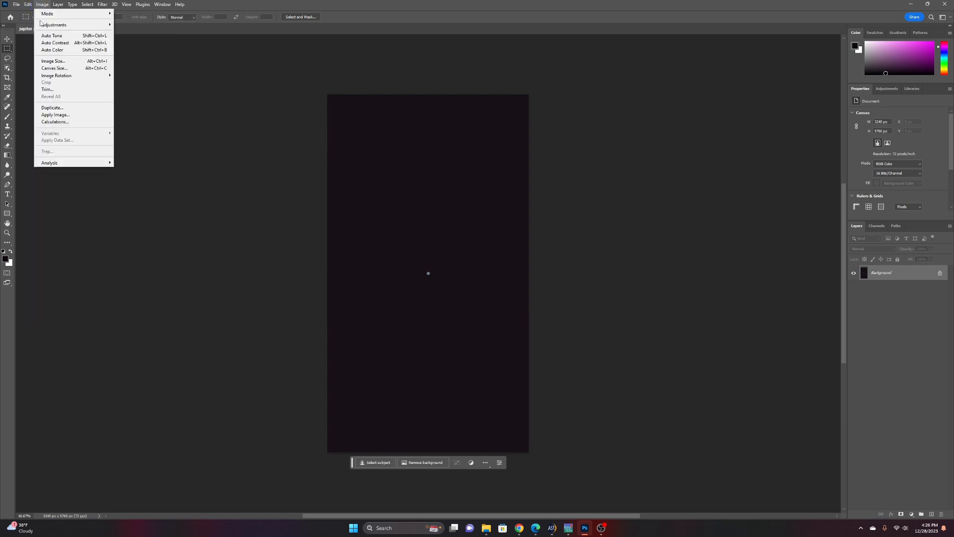
{"action": "mouse_move", "coordinate": [43, 25]}
{"action": "left_click", "coordinate": [130, 38]}
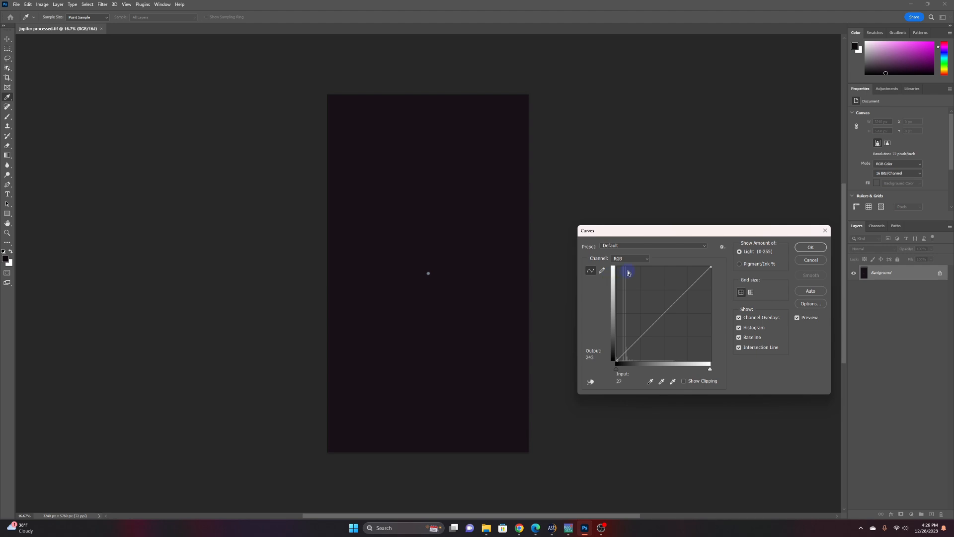
{"action": "left_click_drag", "start_coordinate": [634, 344], "coordinate": [624, 340]}
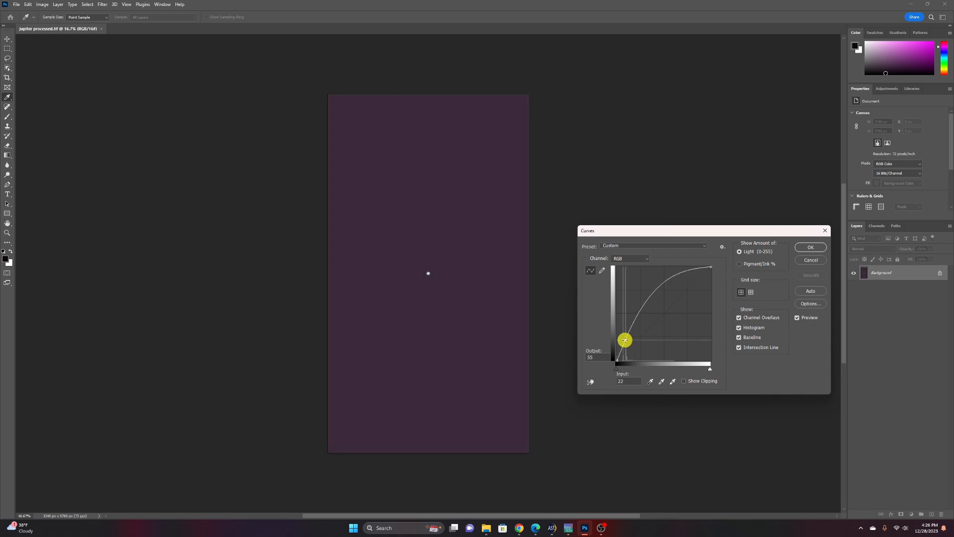
{"action": "left_click", "coordinate": [810, 247]}
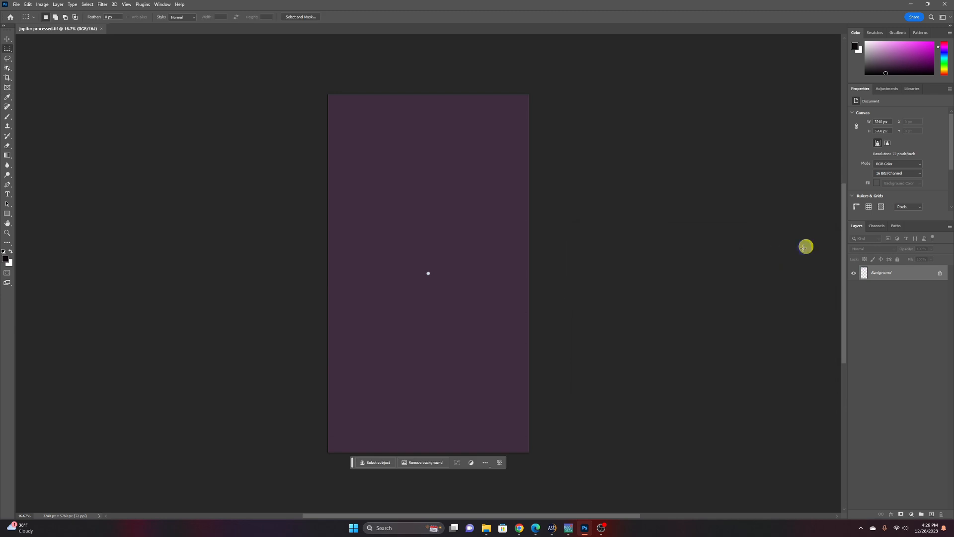
- Set the black point with Levels by sampling the purple sky background below Jupiter
{"action": "left_click", "coordinate": [42, 4]}
{"action": "left_click", "coordinate": [54, 25]}
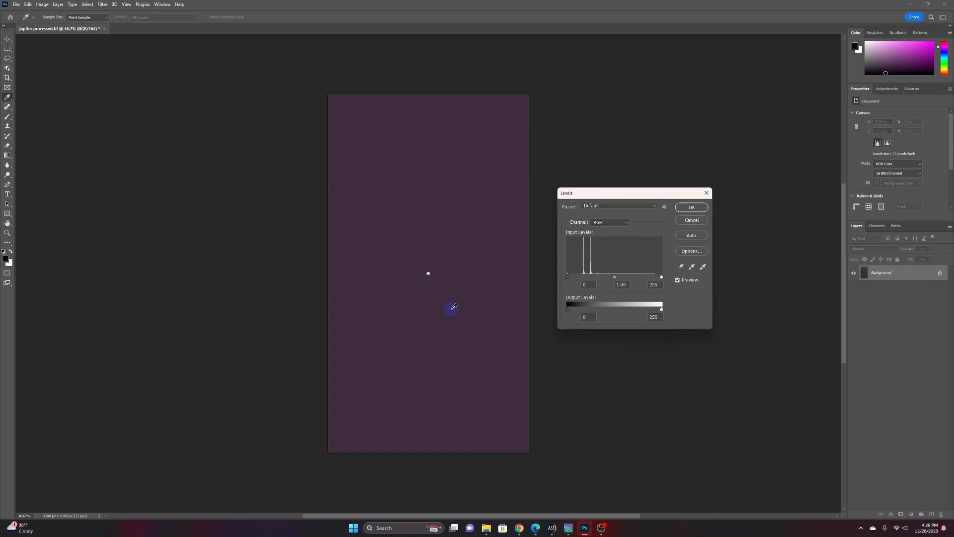
{"action": "left_click", "coordinate": [680, 268]}
{"action": "left_click", "coordinate": [681, 268]}
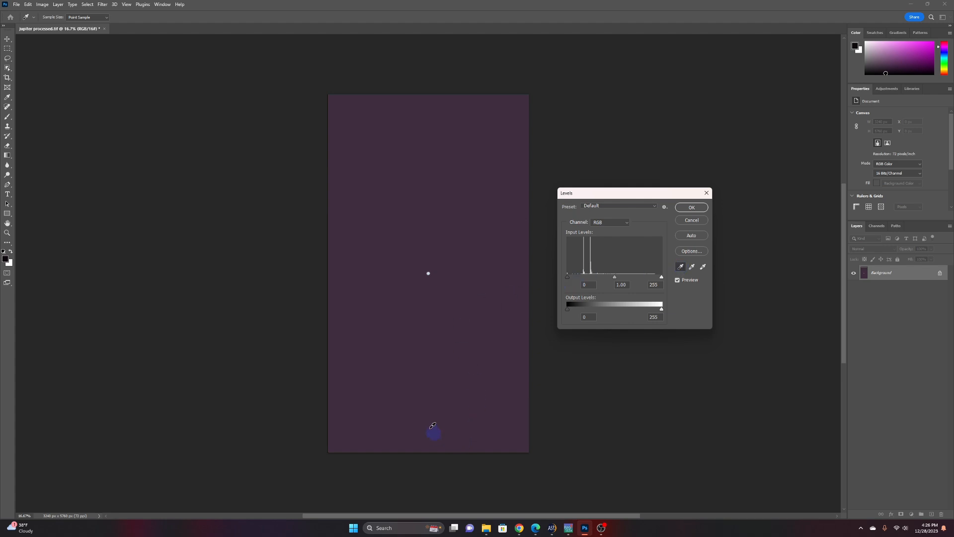
{"action": "left_click", "coordinate": [427, 374]}
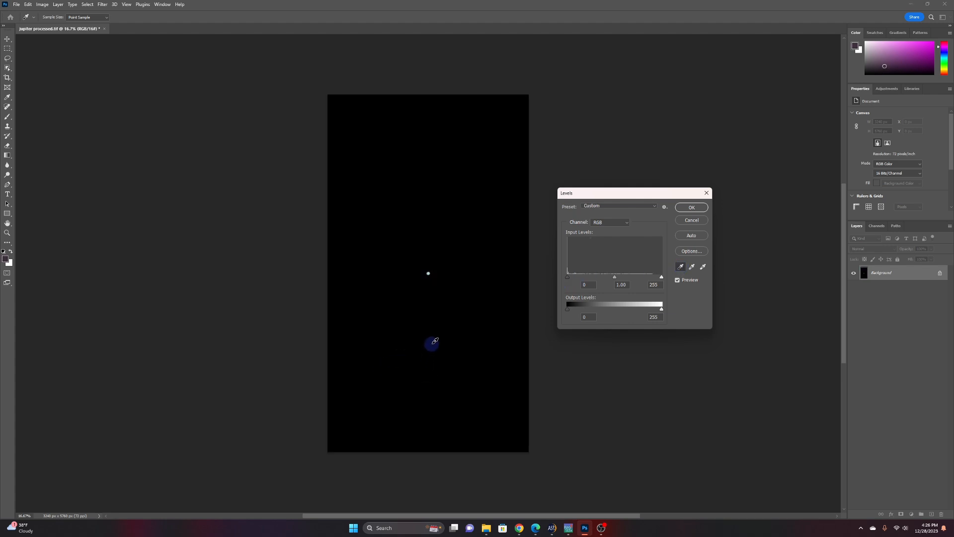
{"action": "left_click", "coordinate": [691, 207]}
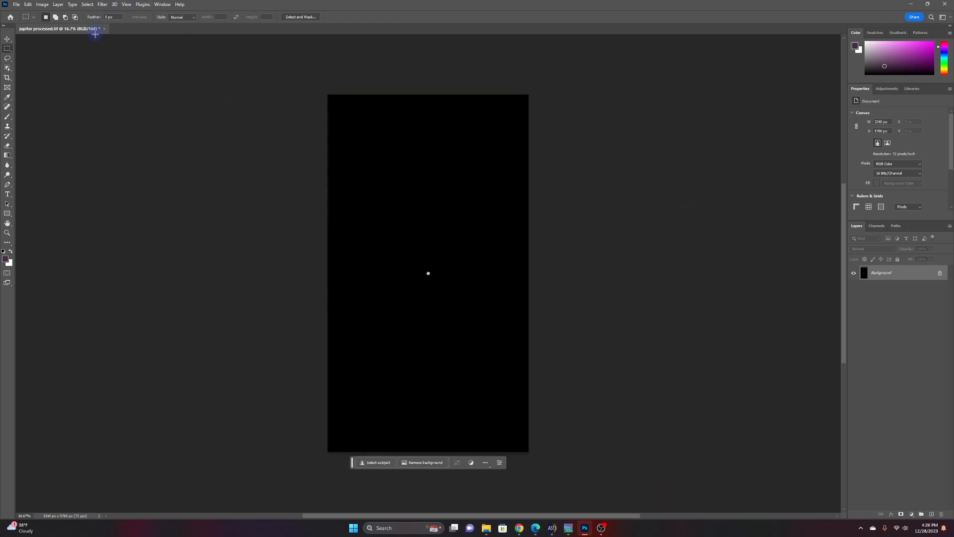
- Raise the shadows further with repeated Curves adjustments, and undo all tonal edits made since opening the image
{"action": "left_click", "coordinate": [42, 4]}
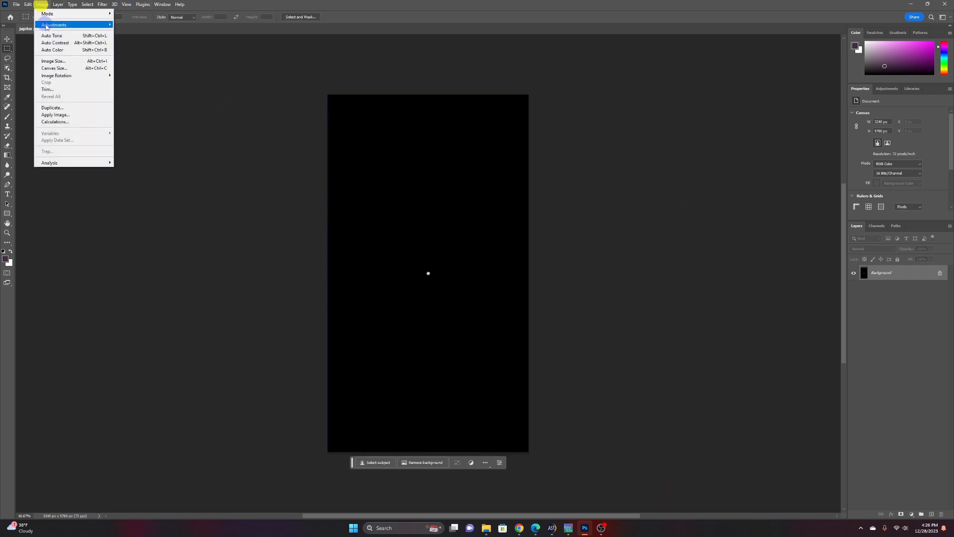
{"action": "mouse_move", "coordinate": [44, 25]}
{"action": "left_click", "coordinate": [124, 39]}
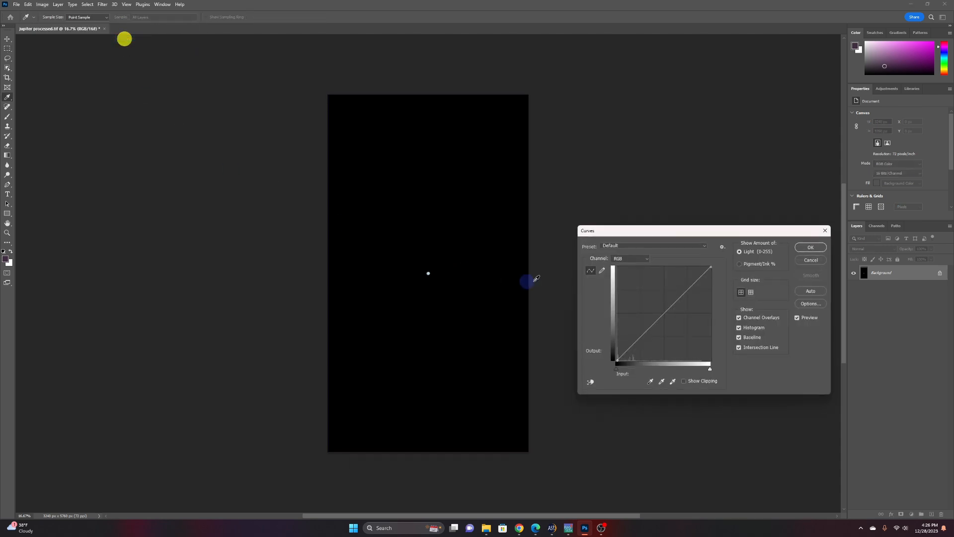
{"action": "left_click_drag", "start_coordinate": [634, 339], "coordinate": [619, 316]}
{"action": "left_click", "coordinate": [811, 247]}
{"action": "left_click", "coordinate": [42, 4]}
{"action": "mouse_move", "coordinate": [50, 24]}
{"action": "left_click", "coordinate": [129, 45]}
{"action": "left_click", "coordinate": [811, 247]}
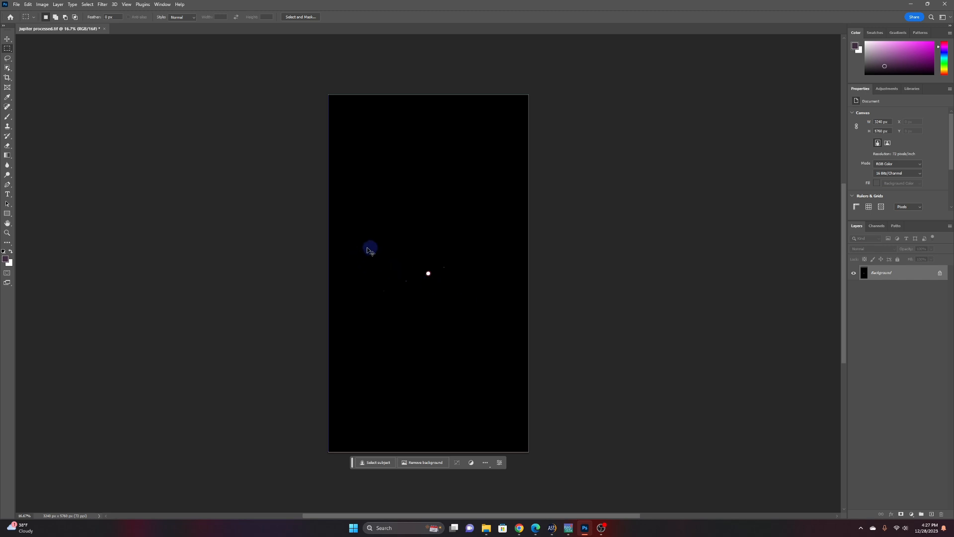
{"action": "key", "text": "ctrl+z"}
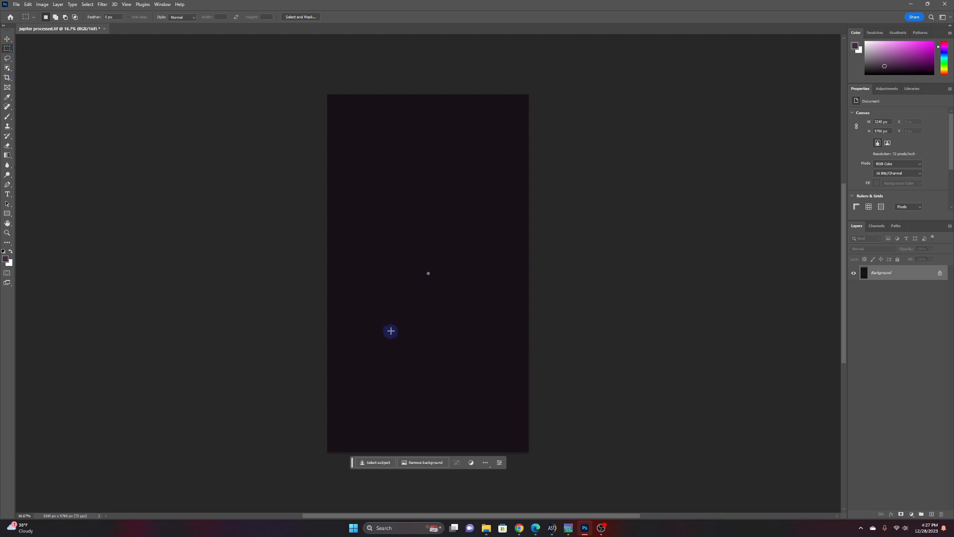
- Crop the image to a wide rectangle of about 2544 × 1386 px around Jupiter and clear the selection
{"action": "left_click_drag", "start_coordinate": [349, 236], "coordinate": [506, 323]}
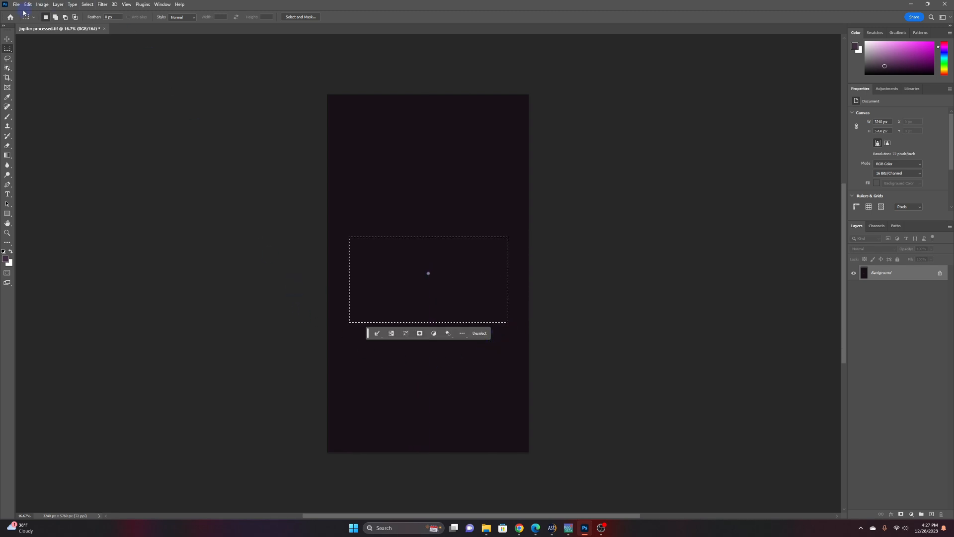
{"action": "left_click", "coordinate": [42, 6]}
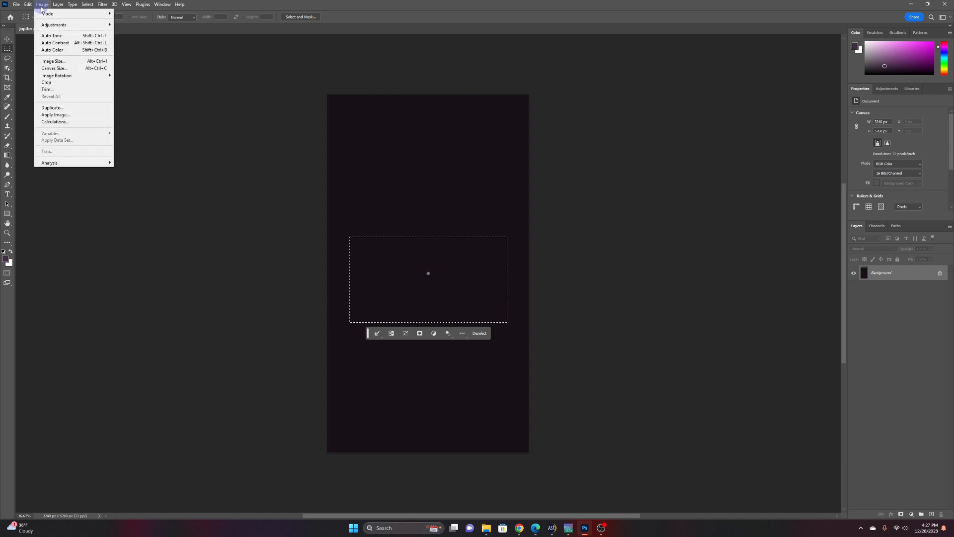
{"action": "left_click", "coordinate": [47, 83]}
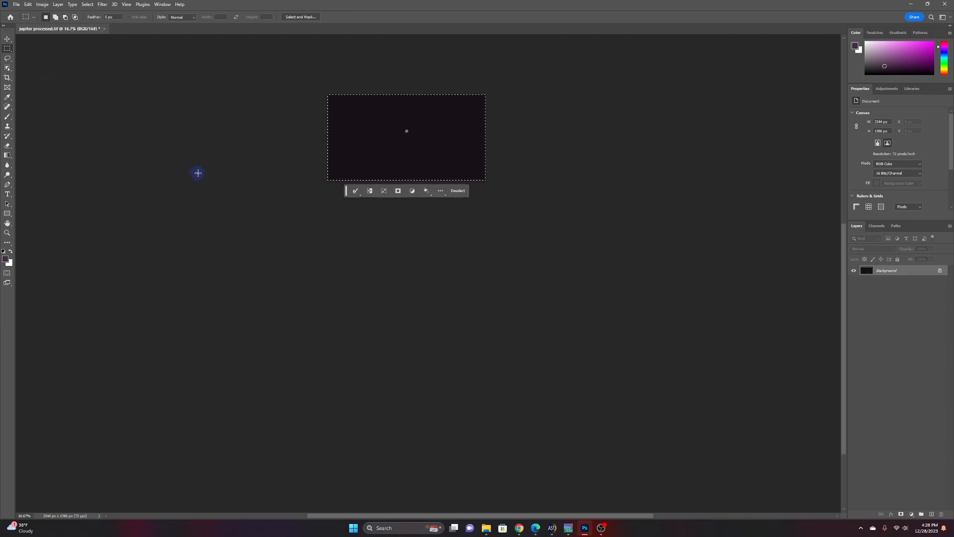
{"action": "left_click", "coordinate": [547, 155]}
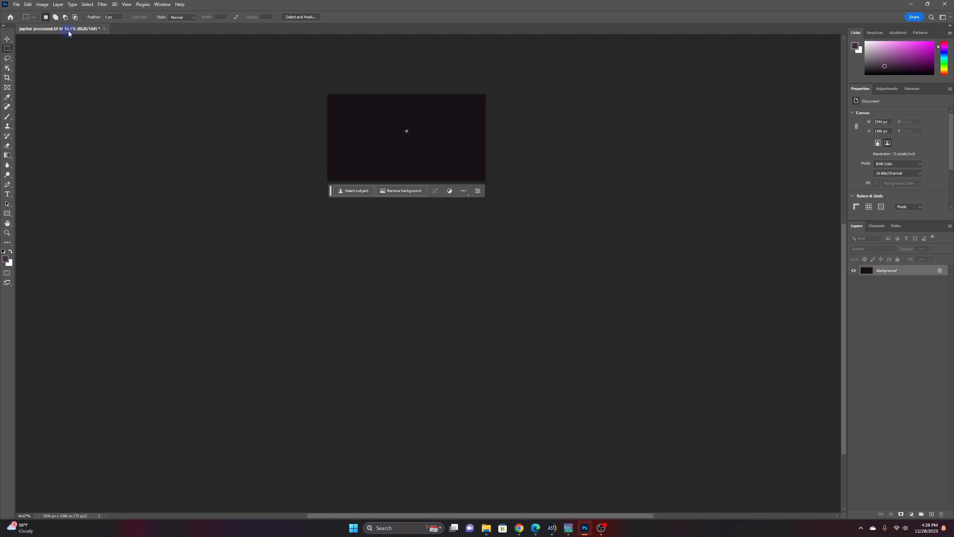
- Examine Jupiter and the surrounding sky in the cropped image at 100% magnification
{"action": "scroll", "coordinate": [281, 99], "scroll_direction": "up", "scroll_amount": 3}
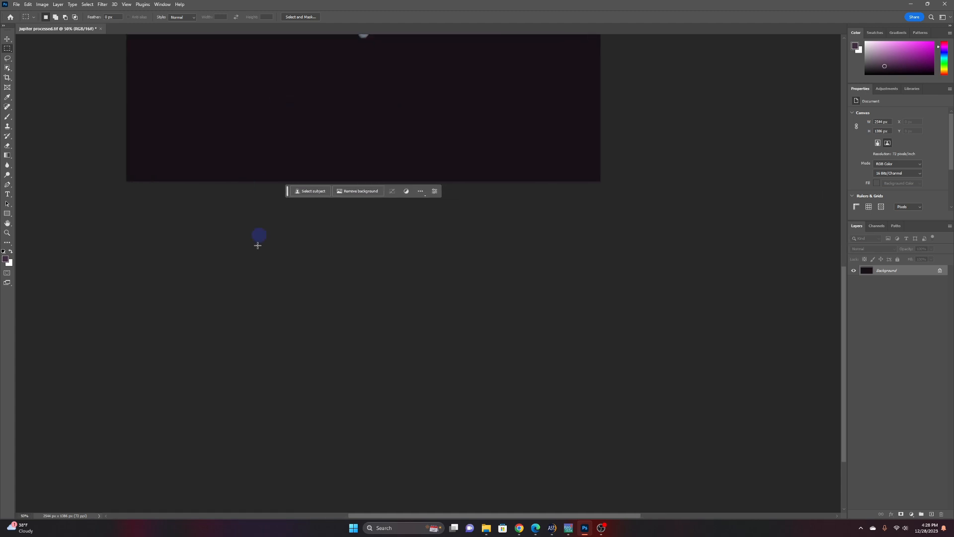
{"action": "scroll", "coordinate": [244, 333], "scroll_direction": "up", "scroll_amount": 5}
{"action": "scroll", "coordinate": [245, 333], "scroll_direction": "up", "scroll_amount": 1}
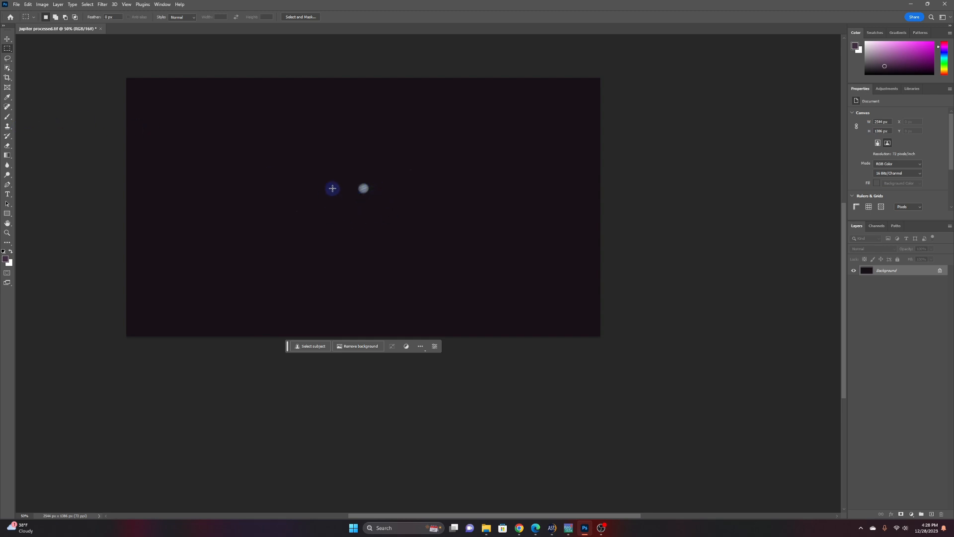
{"action": "key", "text": "ctrl+plus"}
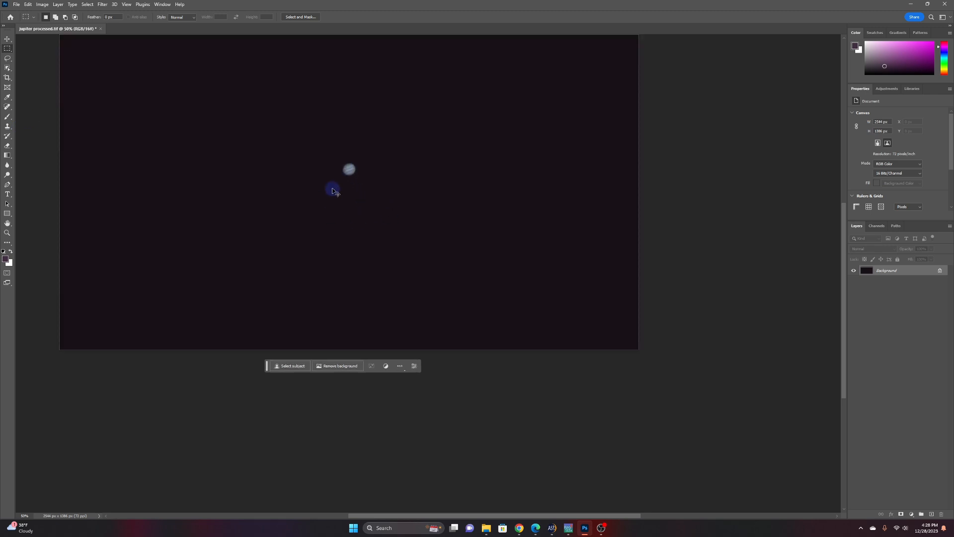
{"action": "left_click_drag", "start_coordinate": [398, 516], "coordinate": [351, 521]}
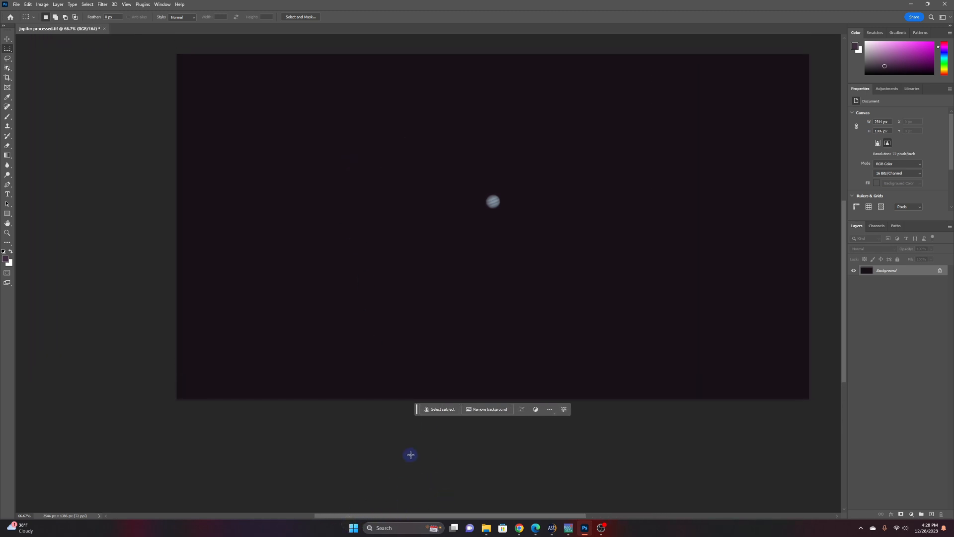
{"action": "key", "text": "ctrl+plus"}
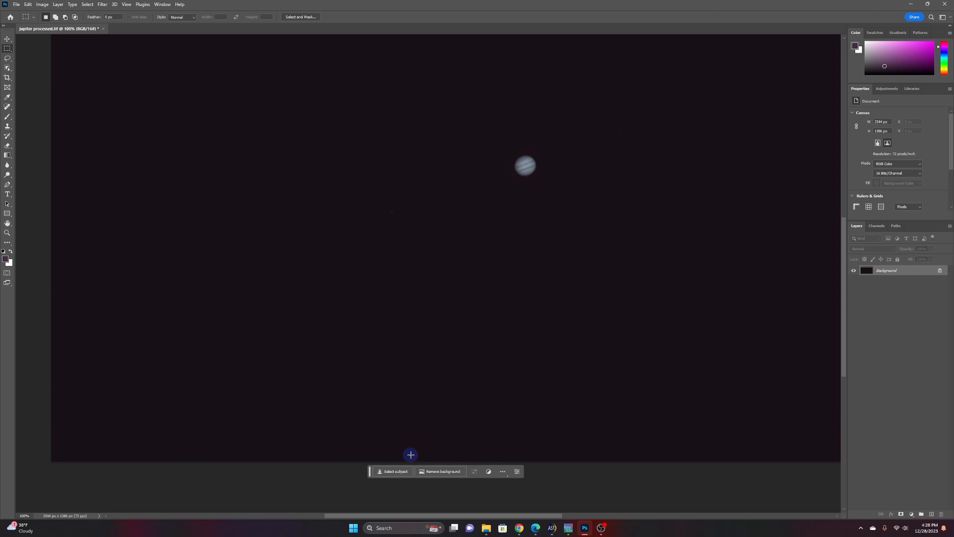
{"action": "scroll", "coordinate": [410, 454], "scroll_direction": "up", "scroll_amount": 2}
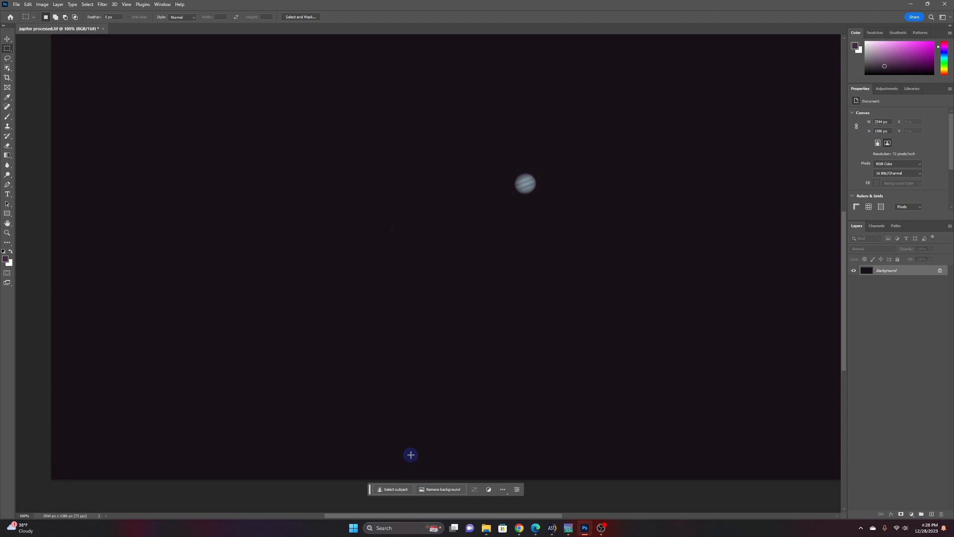
{"action": "scroll", "coordinate": [411, 455], "scroll_direction": "up", "scroll_amount": 2}
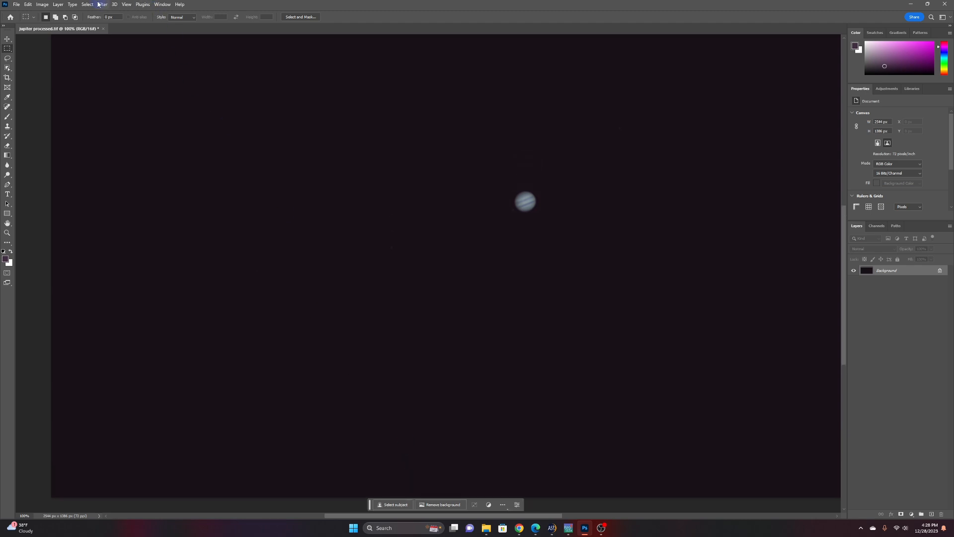
- Preview a strong Curves boost mapping input 21 to output 78 to locate Jupiter's moons, and cancel the adjustment
{"action": "left_click", "coordinate": [43, 5]}
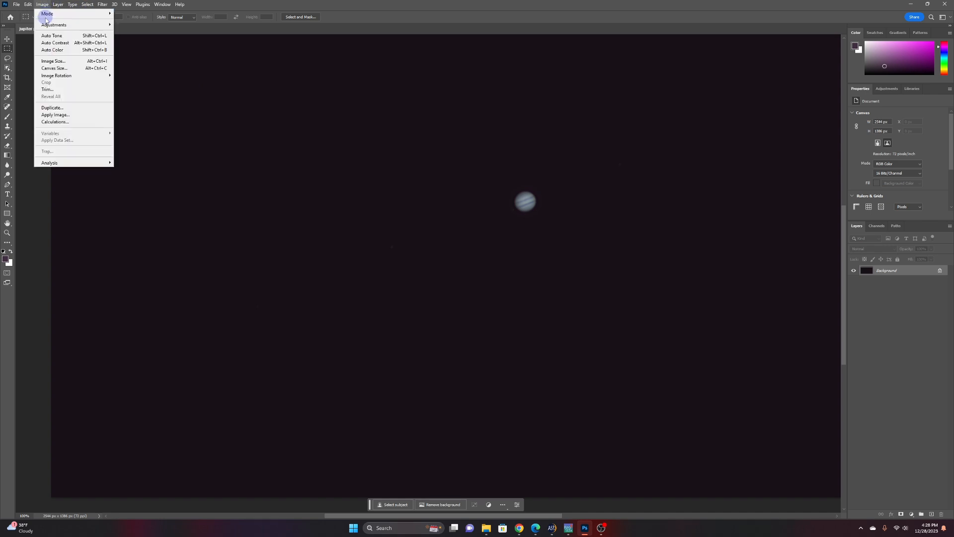
{"action": "mouse_move", "coordinate": [46, 26]}
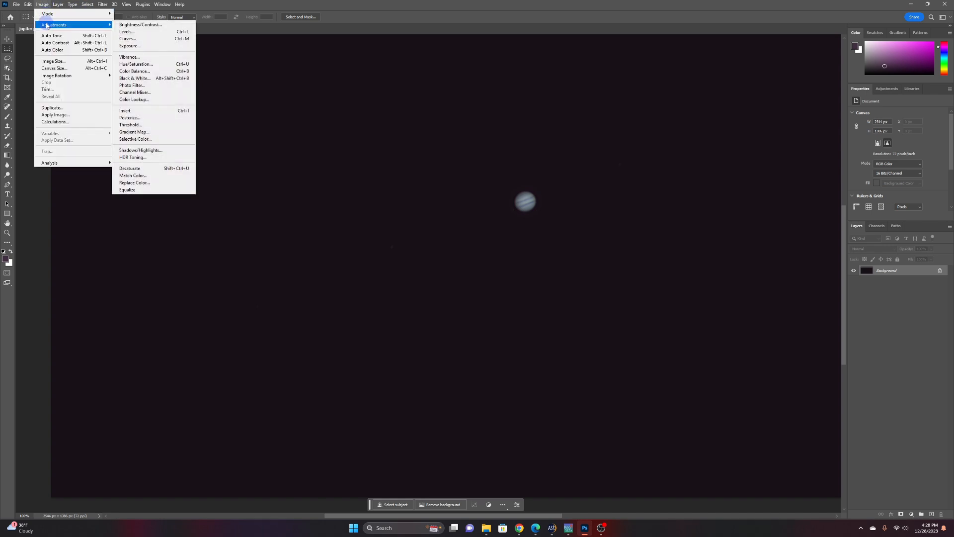
{"action": "left_click", "coordinate": [132, 39]}
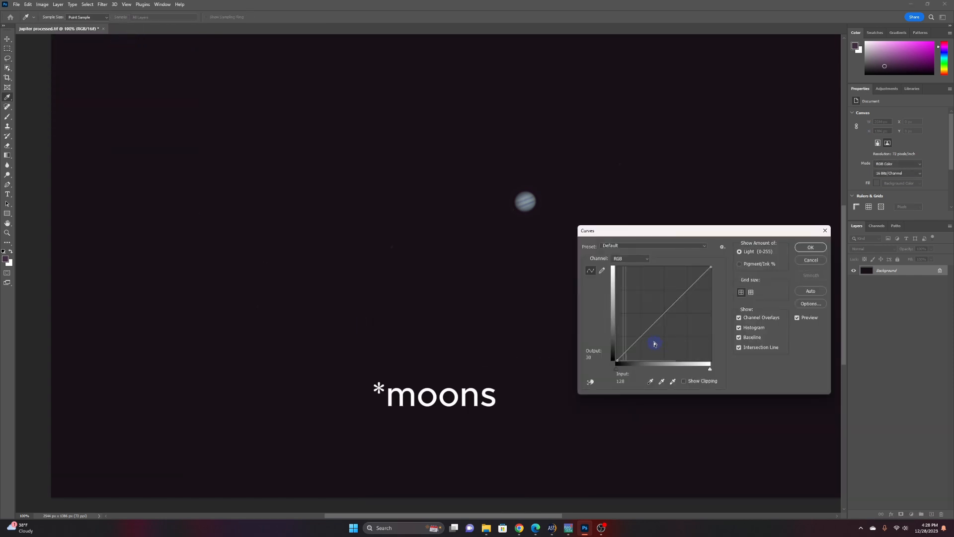
{"action": "left_click", "coordinate": [635, 339]}
{"action": "left_click_drag", "start_coordinate": [636, 339], "coordinate": [625, 332]}
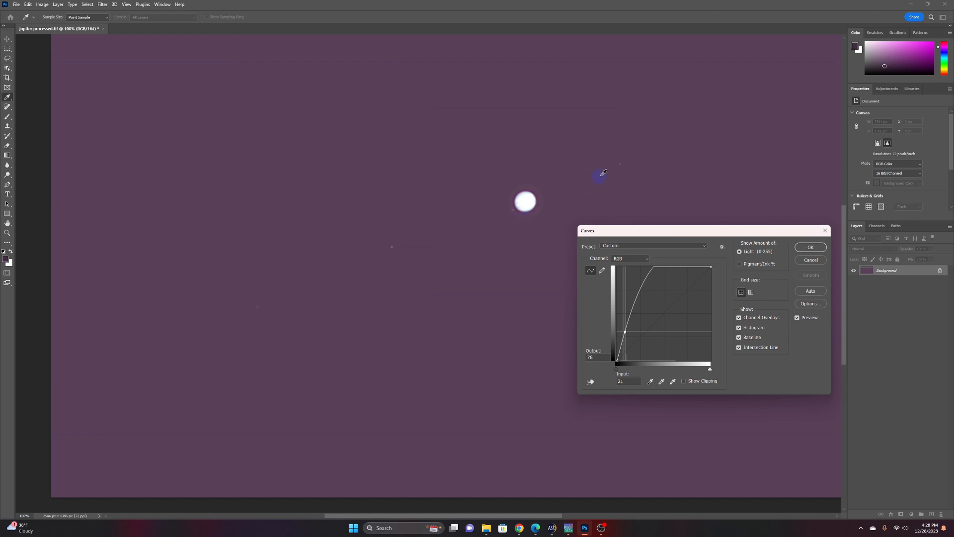
{"action": "left_click", "coordinate": [809, 261]}
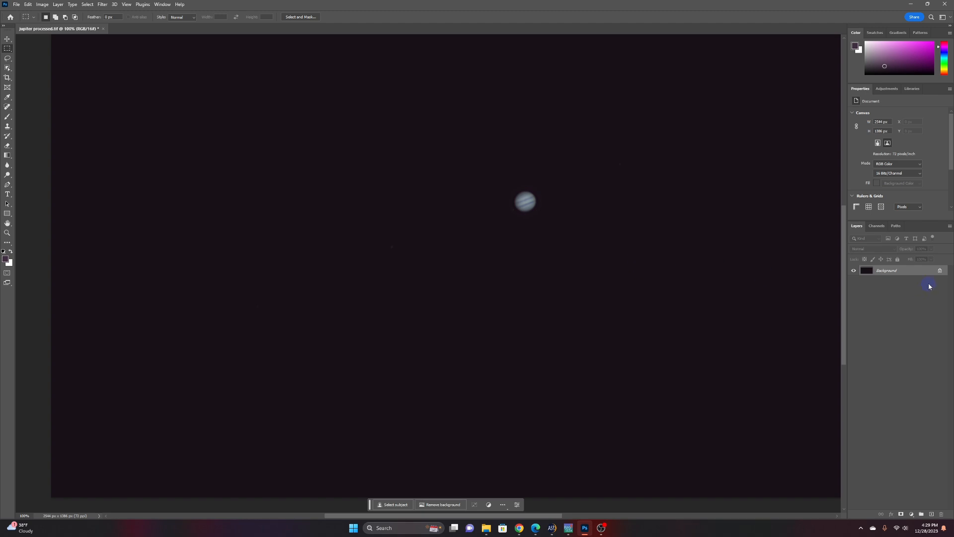
- Duplicate the Background layer within the same document, keeping the suggested name Background copy
{"action": "right_click", "coordinate": [905, 271]}
{"action": "left_click", "coordinate": [870, 317]}
{"action": "right_click", "coordinate": [872, 273]}
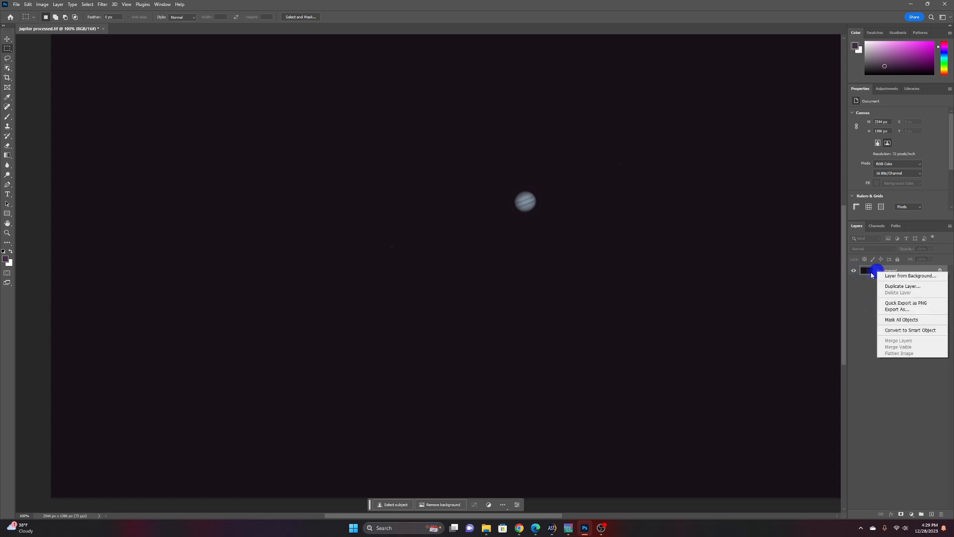
{"action": "left_click", "coordinate": [901, 288]}
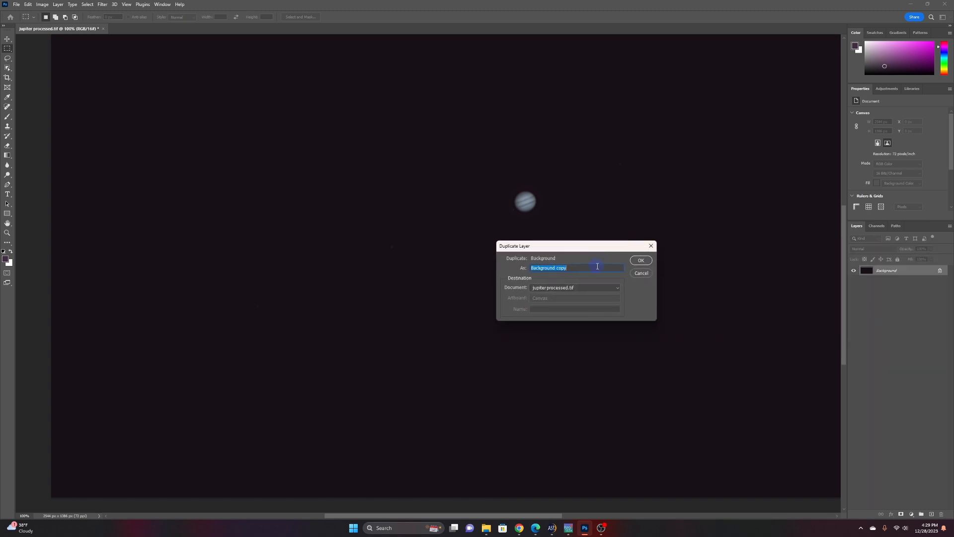
{"action": "left_click", "coordinate": [644, 264]}
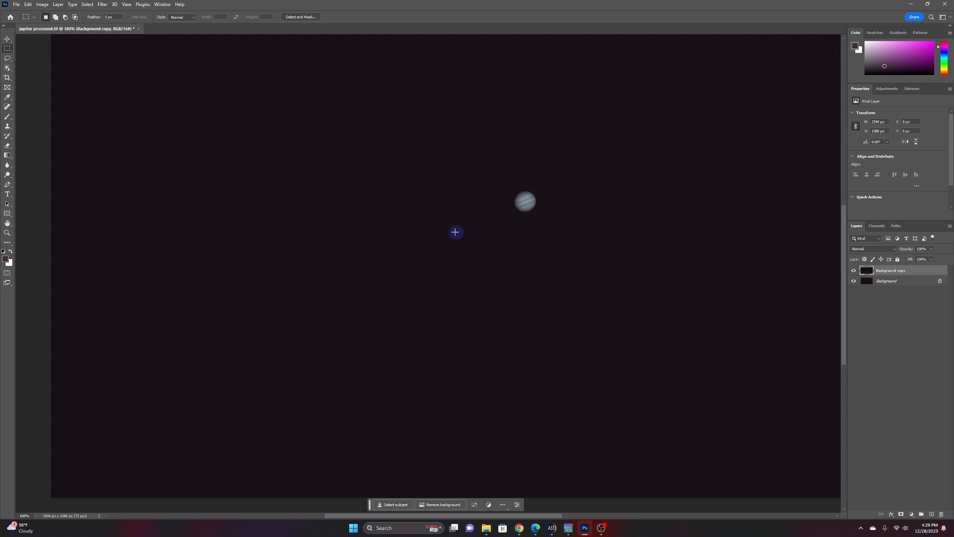
{"action": "left_click_drag", "start_coordinate": [487, 214], "coordinate": [531, 197]}
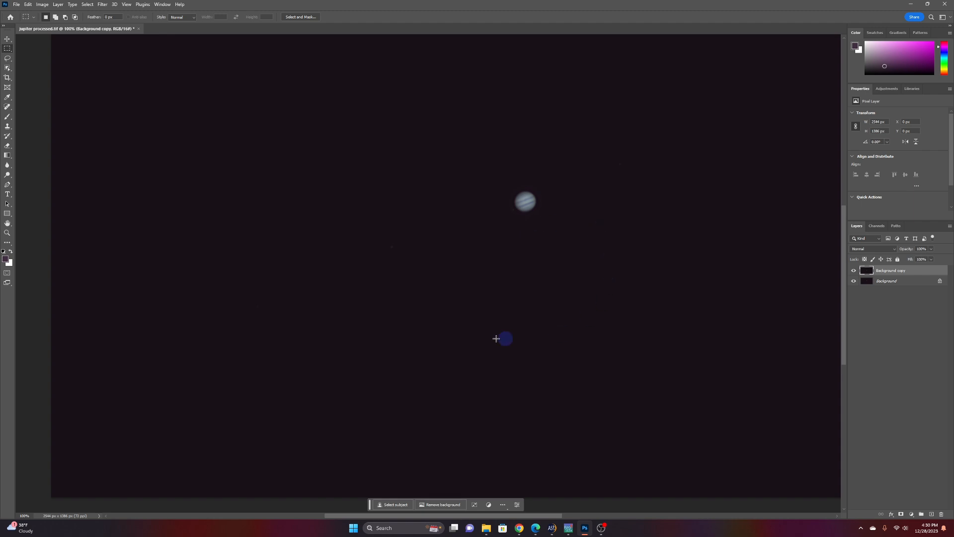
- Apply Curves to the Background copy layer, raising the shadows at input 26 to about 59 and pulling the midtones slightly back down
{"action": "left_click", "coordinate": [44, 4]}
{"action": "left_click", "coordinate": [43, 4]}
{"action": "left_click", "coordinate": [43, 5]}
{"action": "left_click", "coordinate": [49, 25]}
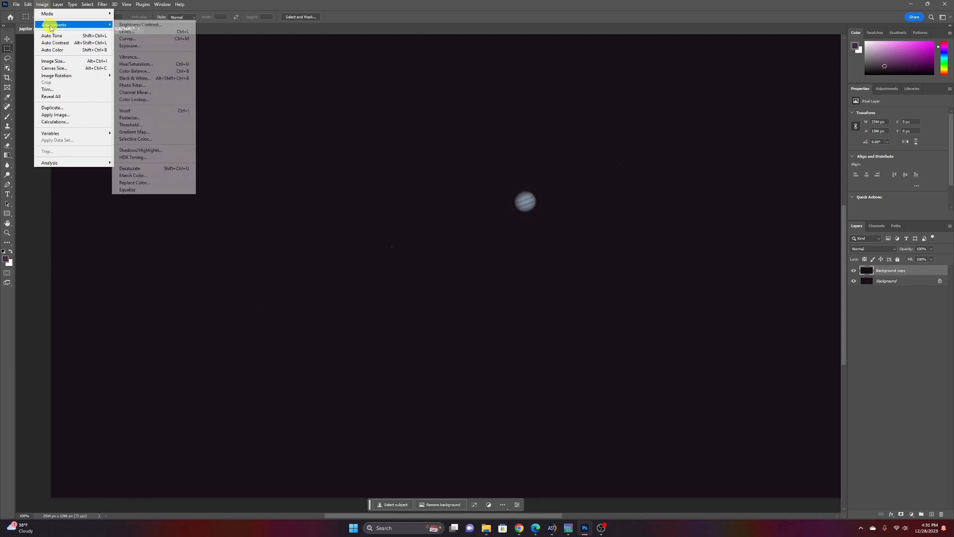
{"action": "left_click", "coordinate": [132, 38]}
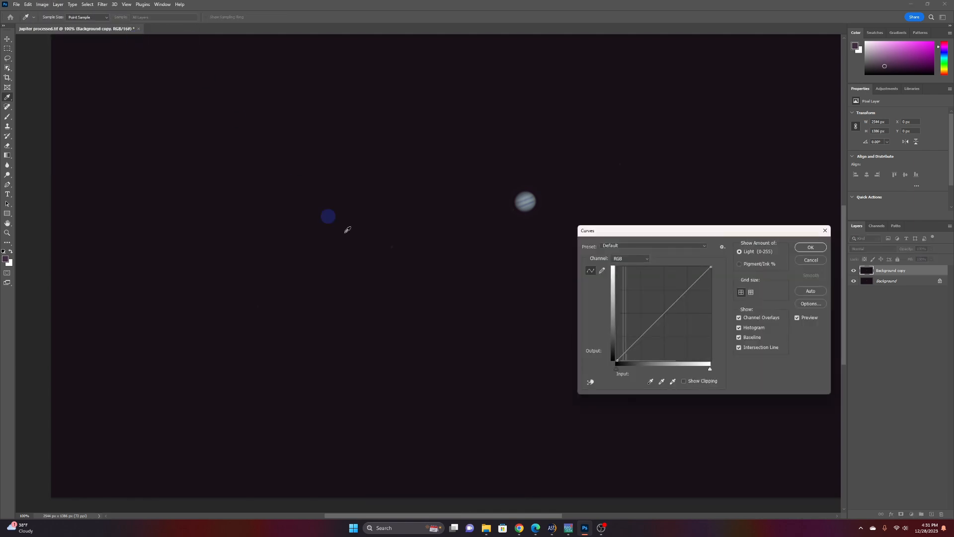
{"action": "left_click_drag", "start_coordinate": [634, 341], "coordinate": [627, 339]}
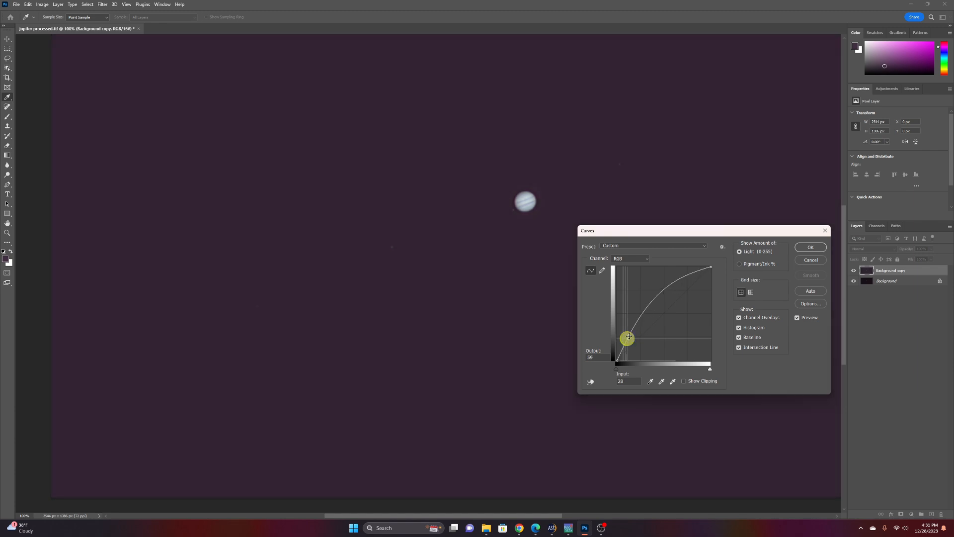
{"action": "left_click_drag", "start_coordinate": [663, 291], "coordinate": [664, 297]}
{"action": "left_click", "coordinate": [808, 249]}
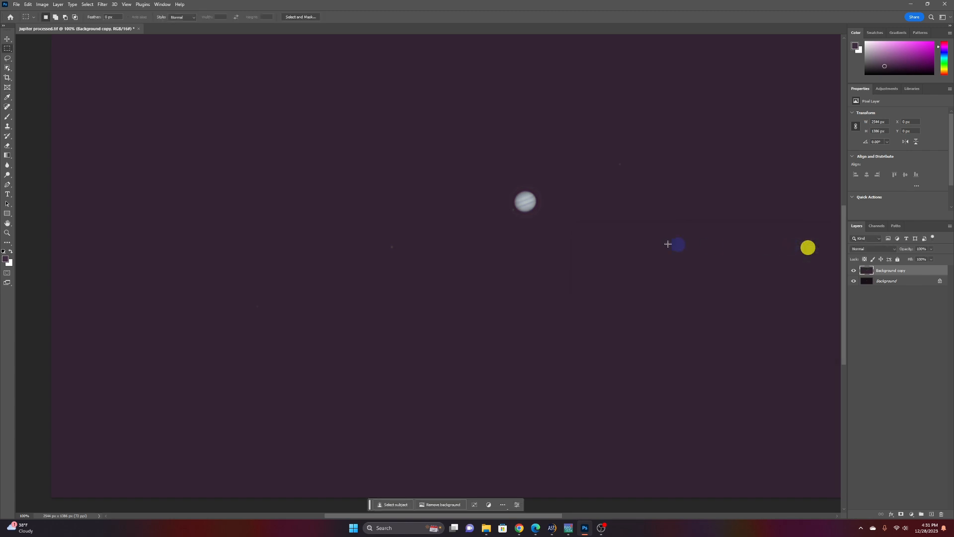
- Brighten the Background copy layer again with Curves, mapping input 24 to output 44
{"action": "left_click", "coordinate": [41, 4]}
{"action": "left_click", "coordinate": [43, 24]}
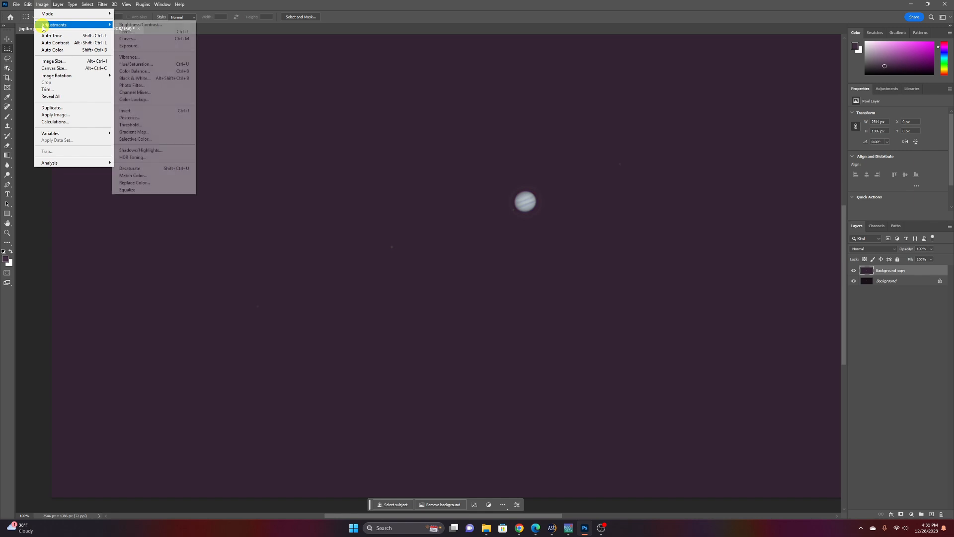
{"action": "left_click", "coordinate": [129, 37]}
{"action": "left_click_drag", "start_coordinate": [630, 346], "coordinate": [626, 344]}
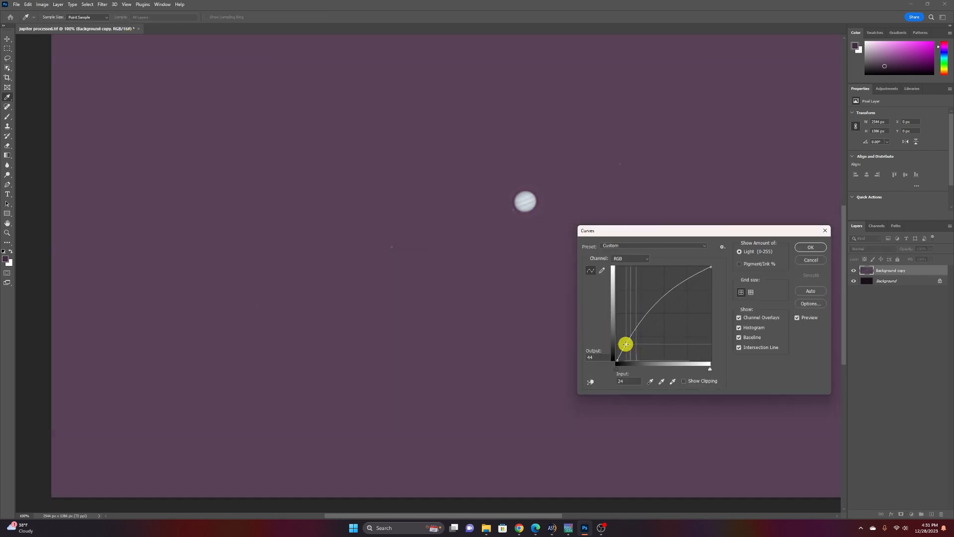
{"action": "left_click", "coordinate": [810, 247]}
{"action": "key", "text": "m"}
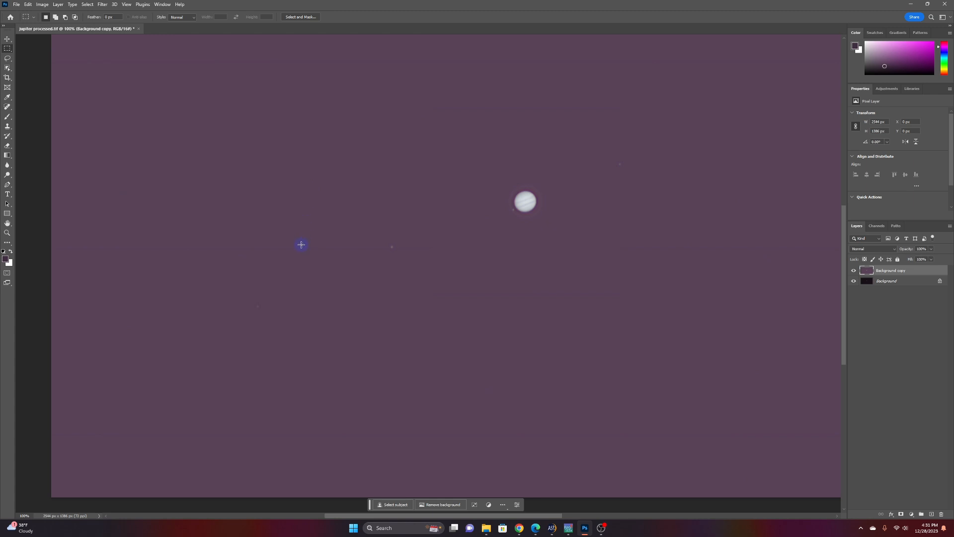
- Set the black point in Levels by sampling the purple sky below Jupiter, turning the background black
{"action": "left_click", "coordinate": [43, 4]}
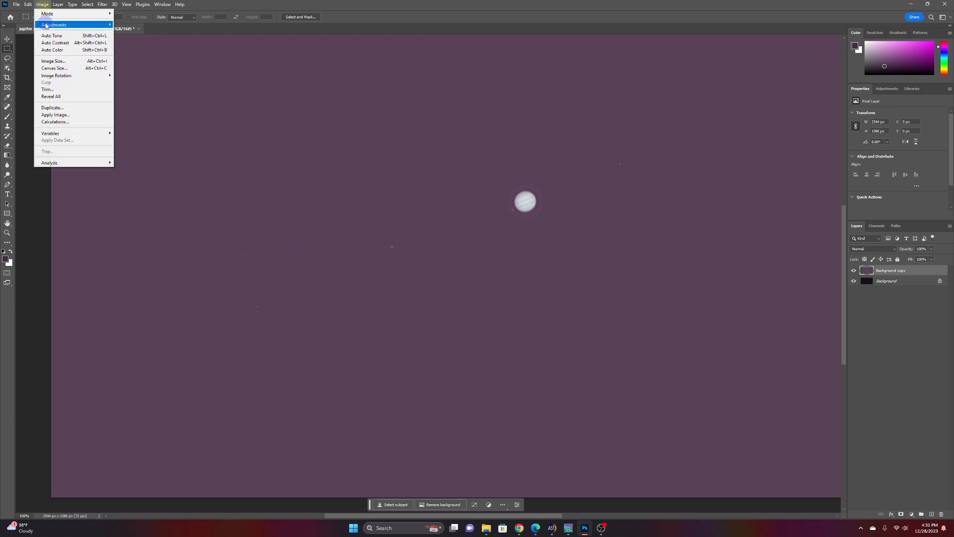
{"action": "left_click", "coordinate": [49, 24]}
{"action": "left_click", "coordinate": [128, 32]}
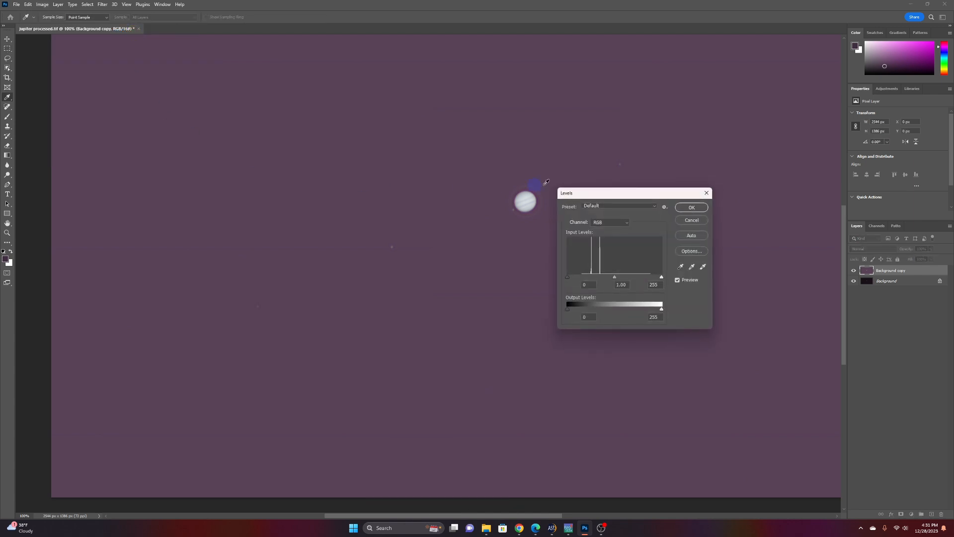
{"action": "left_click", "coordinate": [681, 268]}
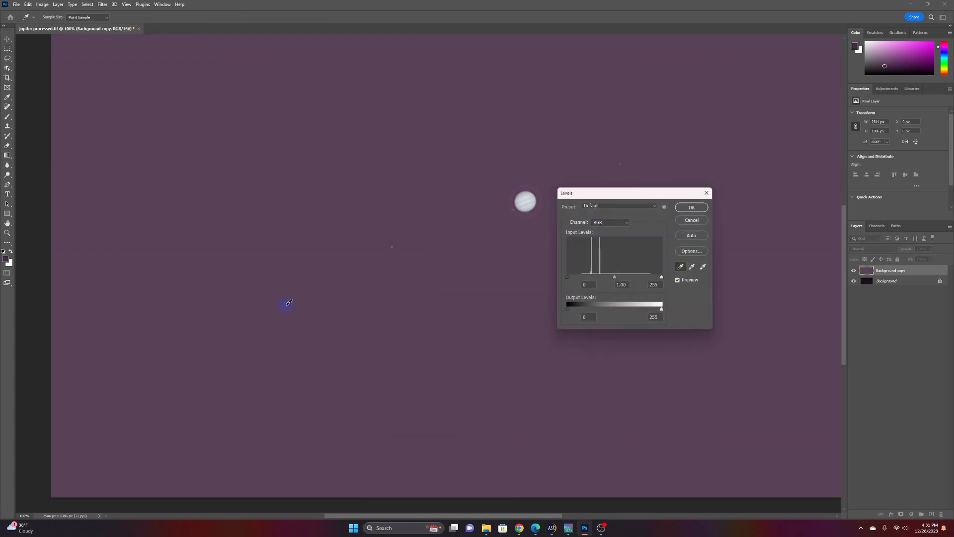
{"action": "left_click", "coordinate": [365, 344]}
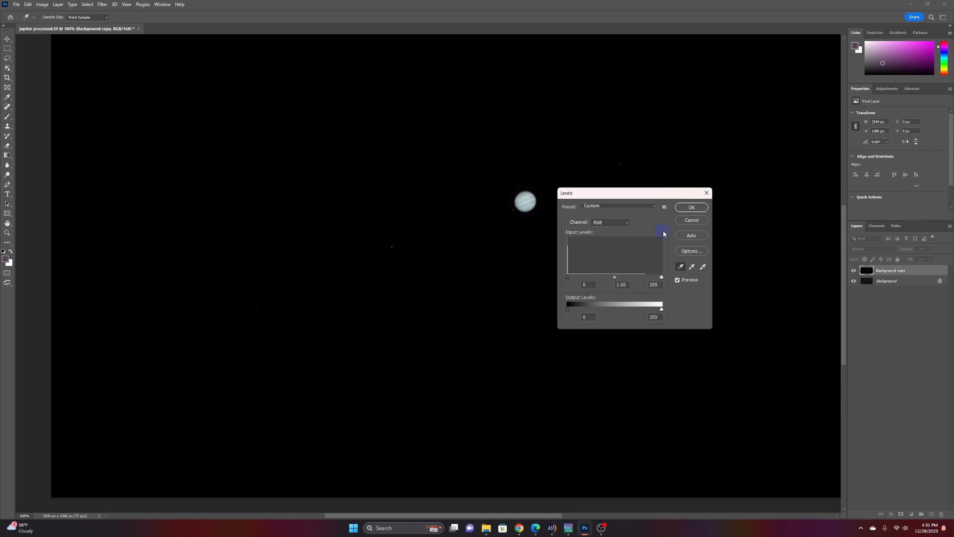
{"action": "left_click", "coordinate": [691, 208]}
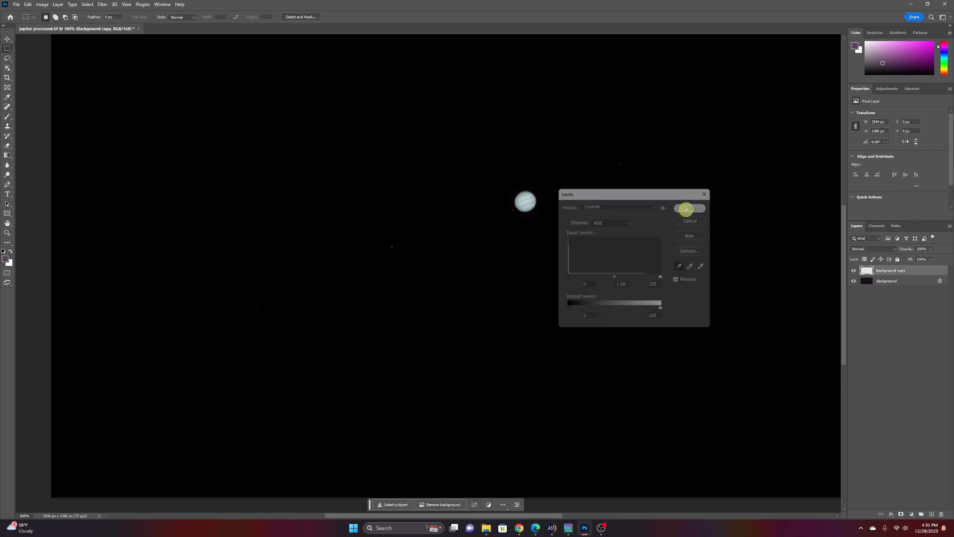
- Boost the faint moons with a Curves adjustment that lifts the shadows and maps input 121 to output 176
{"action": "left_click", "coordinate": [43, 4]}
{"action": "left_click", "coordinate": [50, 25]}
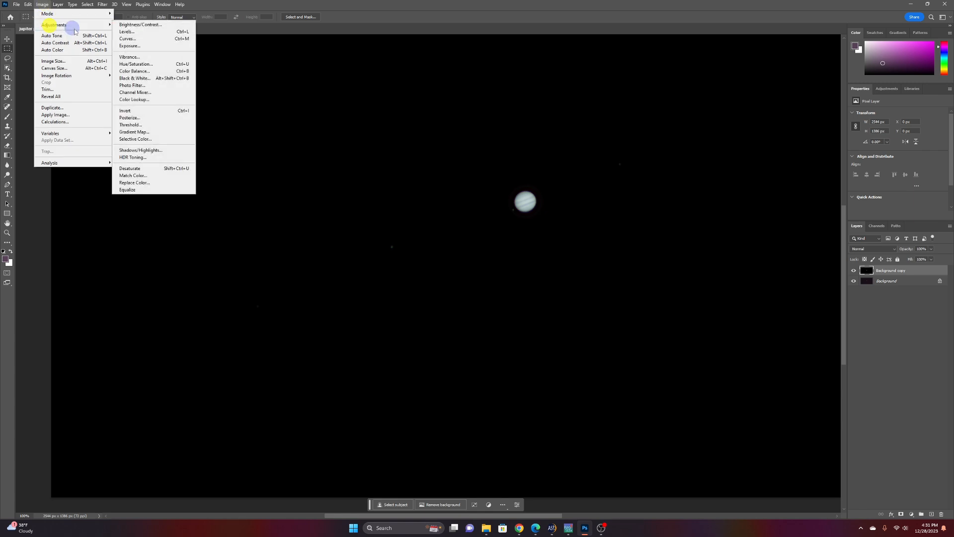
{"action": "left_click", "coordinate": [126, 38]}
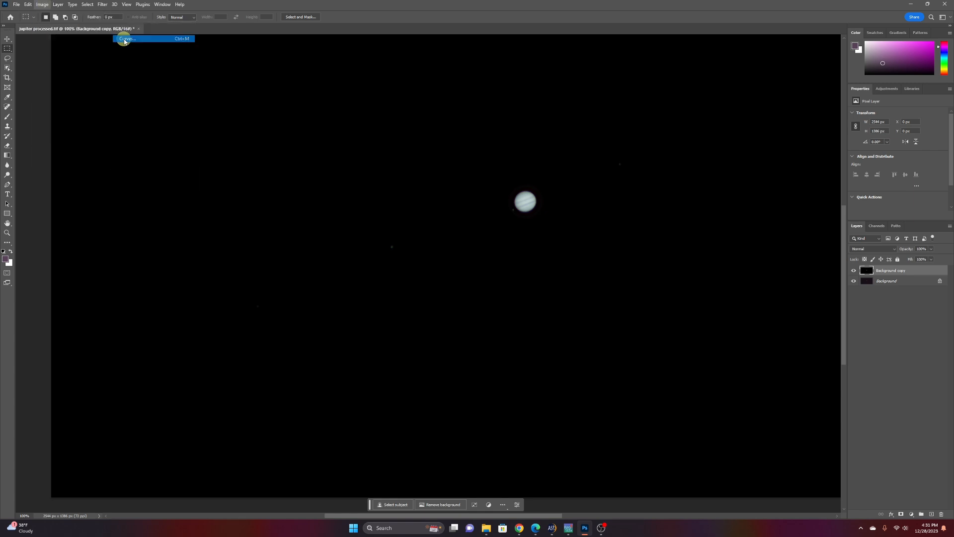
{"action": "left_click_drag", "start_coordinate": [655, 324], "coordinate": [662, 296]}
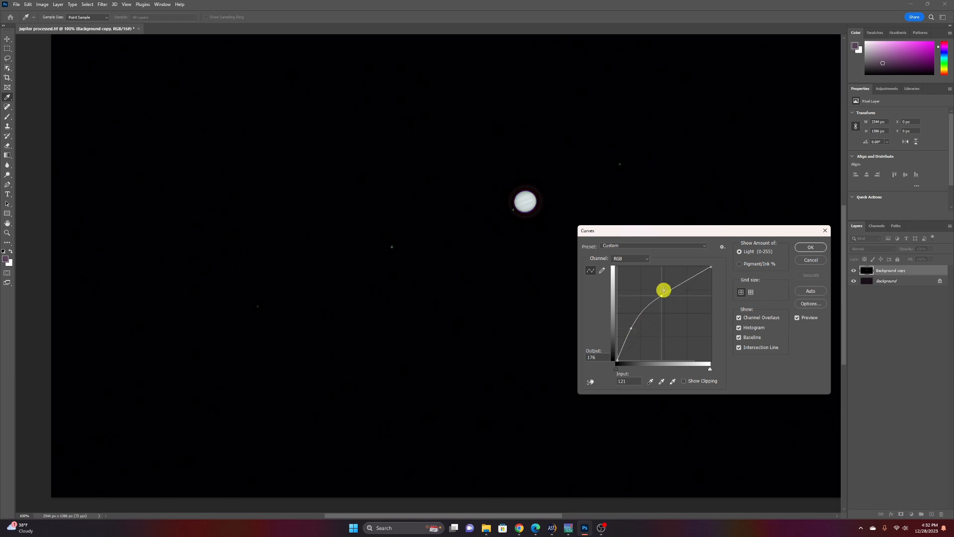
{"action": "left_click", "coordinate": [804, 249]}
{"action": "key", "text": "m"}
- Brighten the moons further with another Curves adjustment mapping input 24 to output 55
{"action": "left_click", "coordinate": [48, 5]}
{"action": "mouse_move", "coordinate": [54, 24]}
{"action": "left_click", "coordinate": [149, 38]}
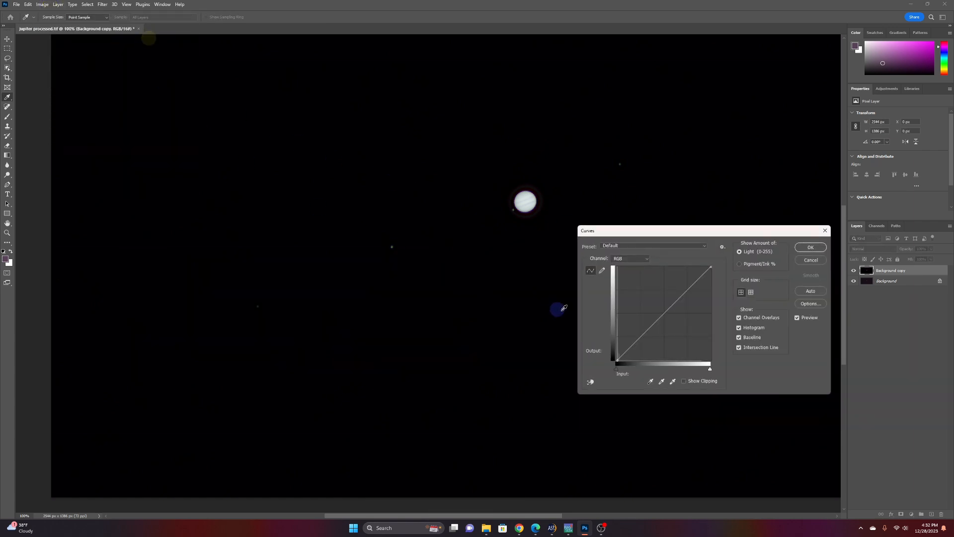
{"action": "left_click", "coordinate": [626, 340]}
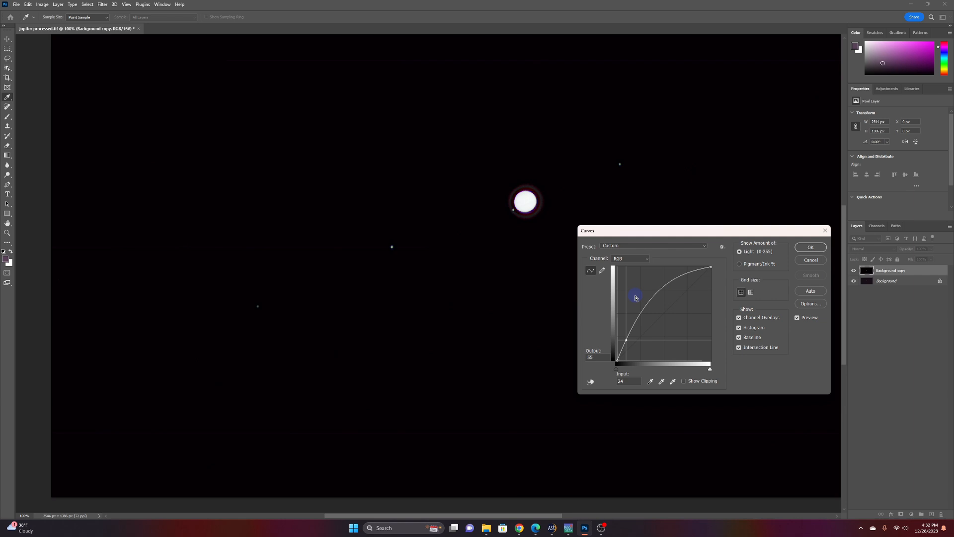
{"action": "left_click", "coordinate": [806, 248]}
{"action": "key", "text": "m"}
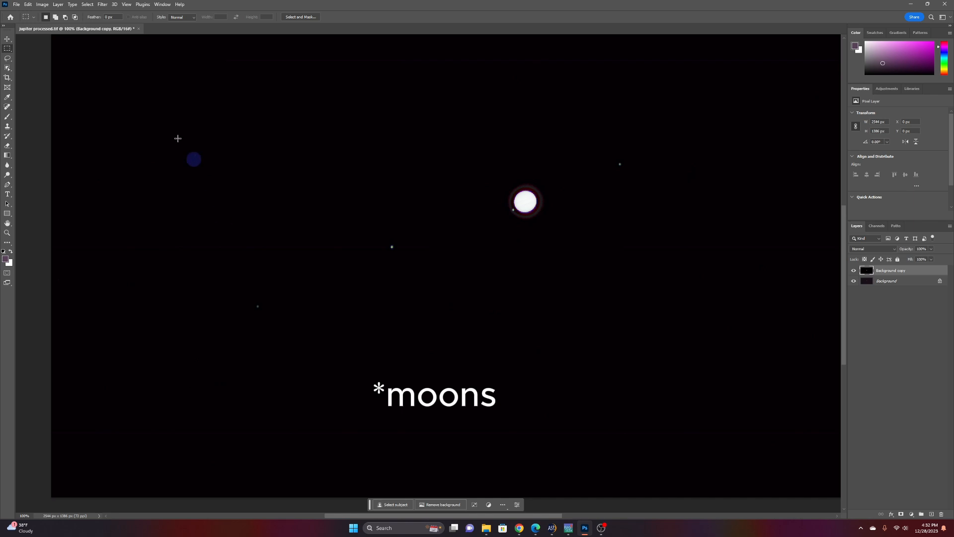
- Apply a milder Curves lift to the Background copy layer, raising input 46 to about 69
{"action": "left_click", "coordinate": [41, 5]}
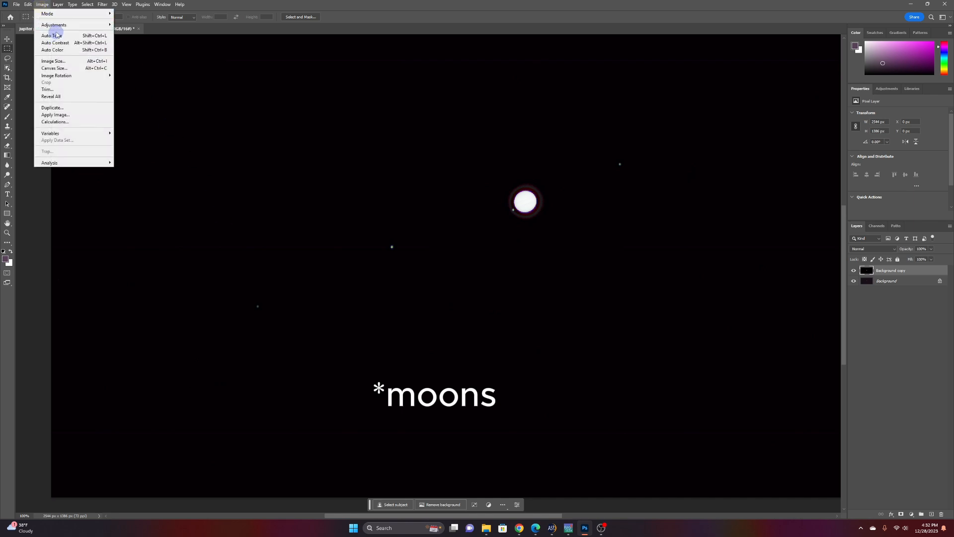
{"action": "mouse_move", "coordinate": [58, 25]}
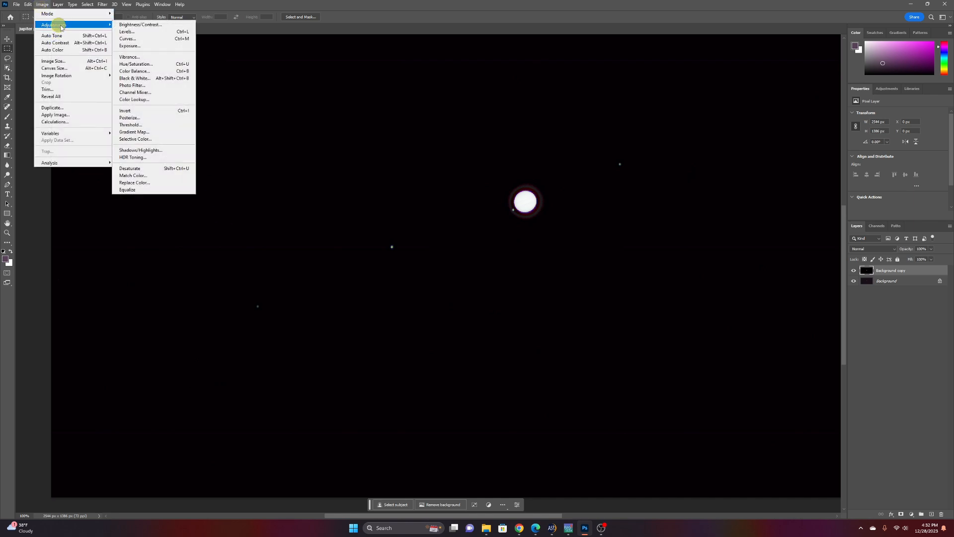
{"action": "left_click", "coordinate": [149, 39]}
{"action": "left_click_drag", "start_coordinate": [639, 335], "coordinate": [634, 335]}
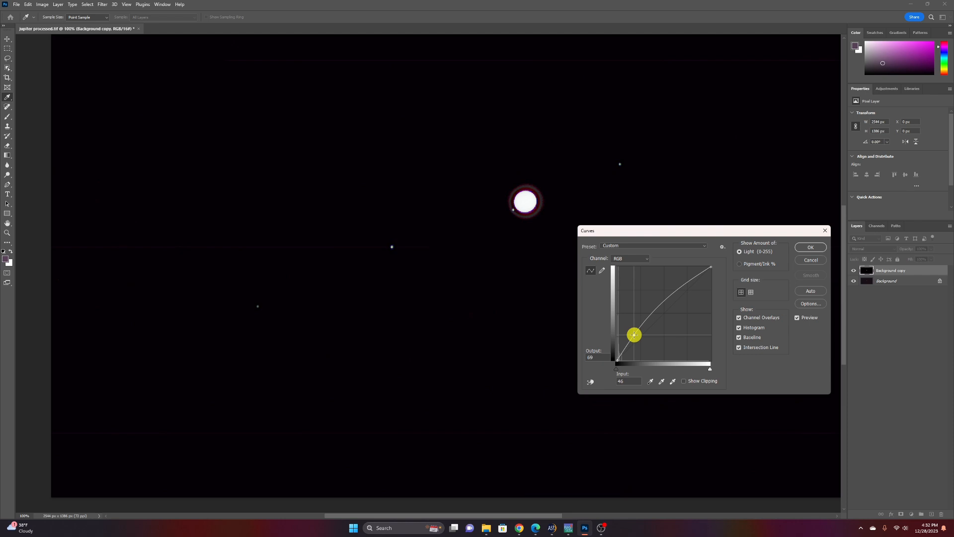
{"action": "left_click", "coordinate": [807, 248]}
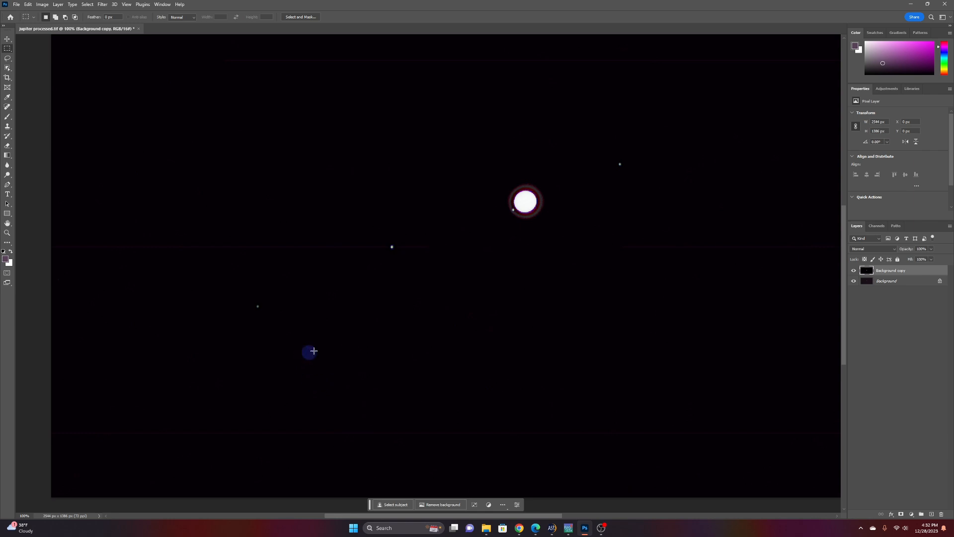
- Neutralize the sky to pure black again in Levels by sampling the dark background below Jupiter as the black point
{"action": "left_click", "coordinate": [45, 5]}
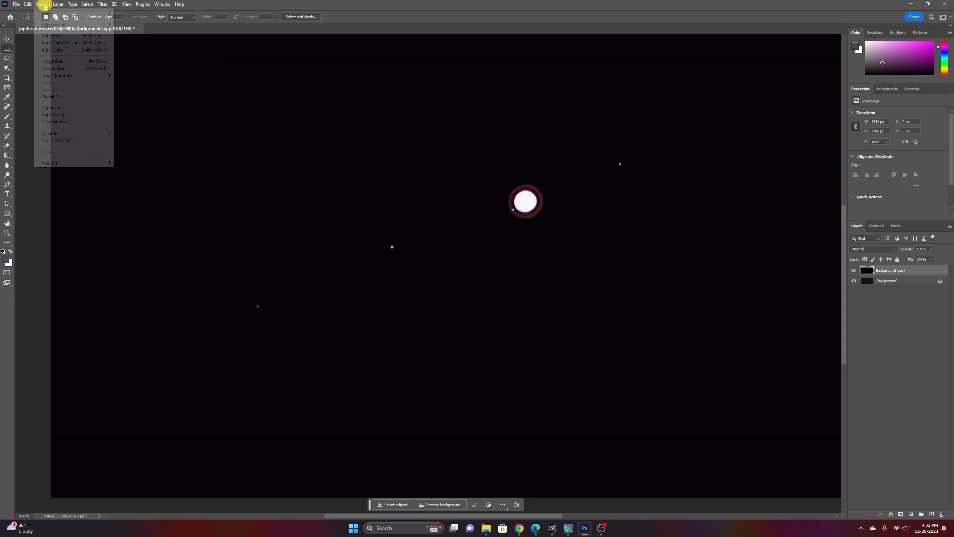
{"action": "left_click", "coordinate": [44, 24]}
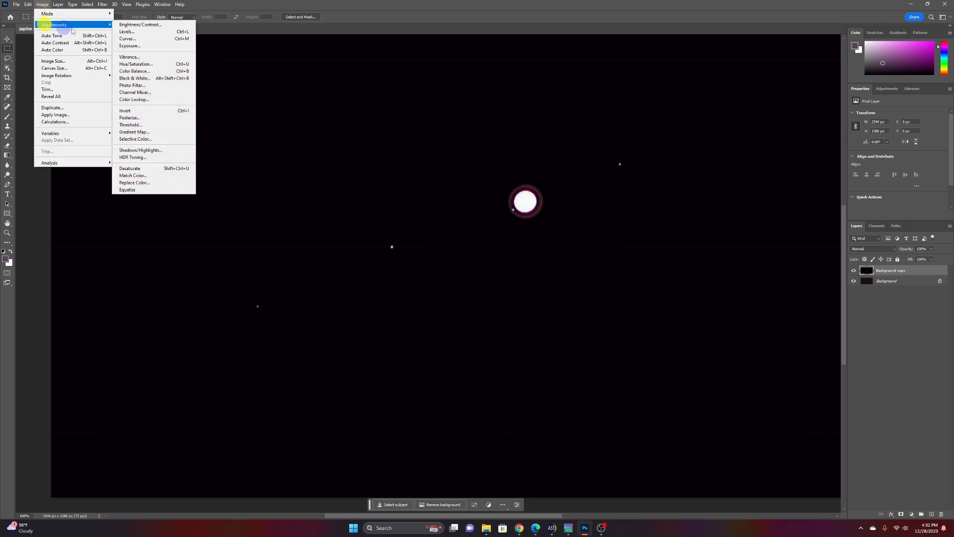
{"action": "left_click", "coordinate": [126, 32]}
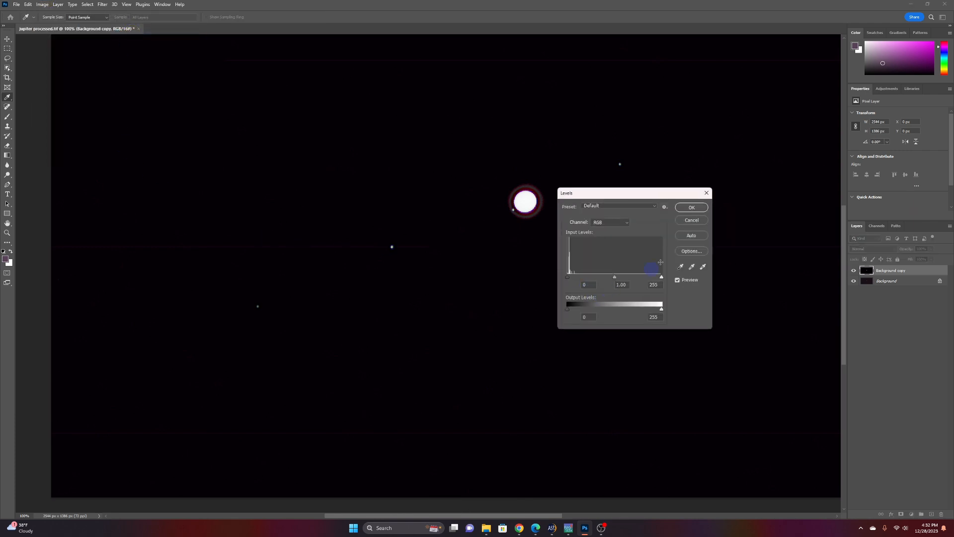
{"action": "left_click", "coordinate": [680, 266]}
{"action": "left_click", "coordinate": [449, 355]}
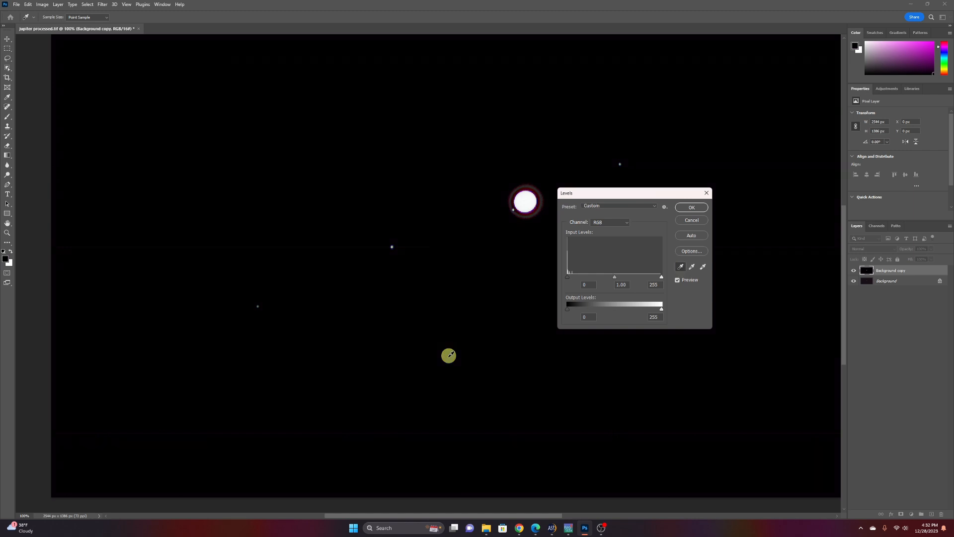
{"action": "left_click", "coordinate": [700, 208]}
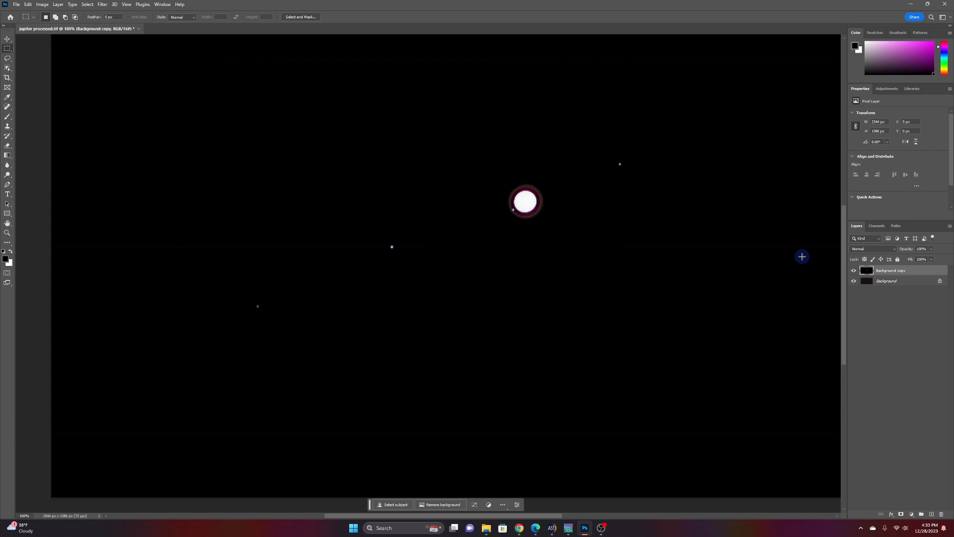
- Hide the Background copy layer and set the original Background layer's sky to pure black in Levels by sampling the dark sky as black point
{"action": "left_click", "coordinate": [853, 271]}
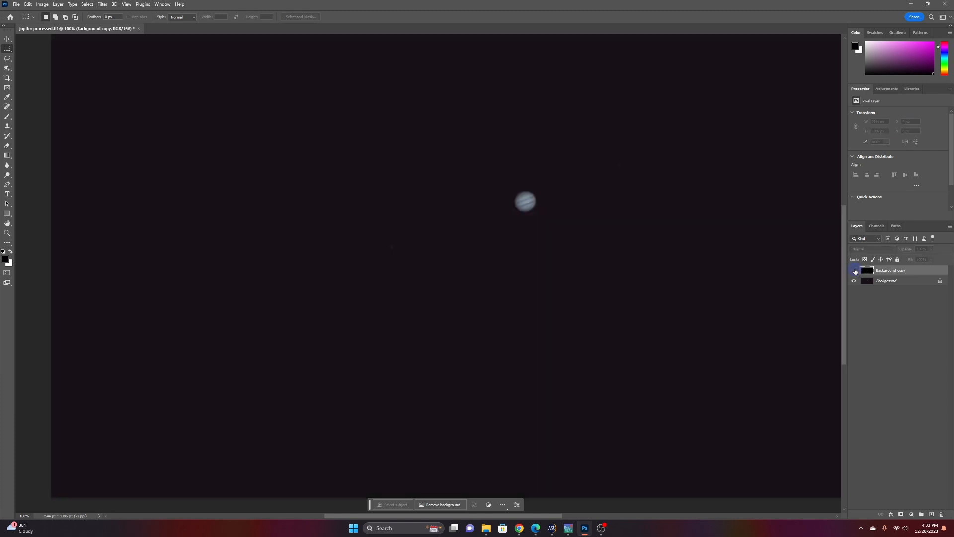
{"action": "left_click", "coordinate": [890, 281]}
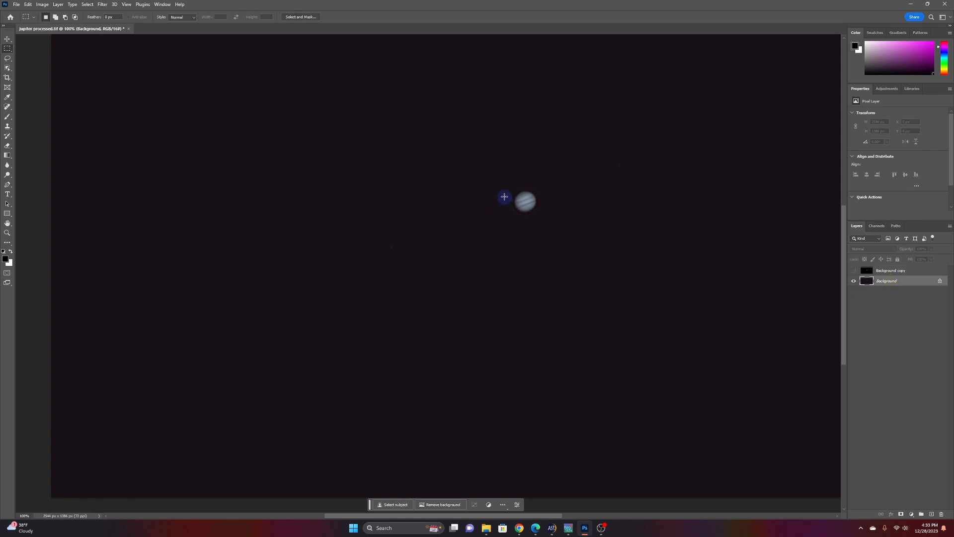
{"action": "left_click", "coordinate": [42, 4]}
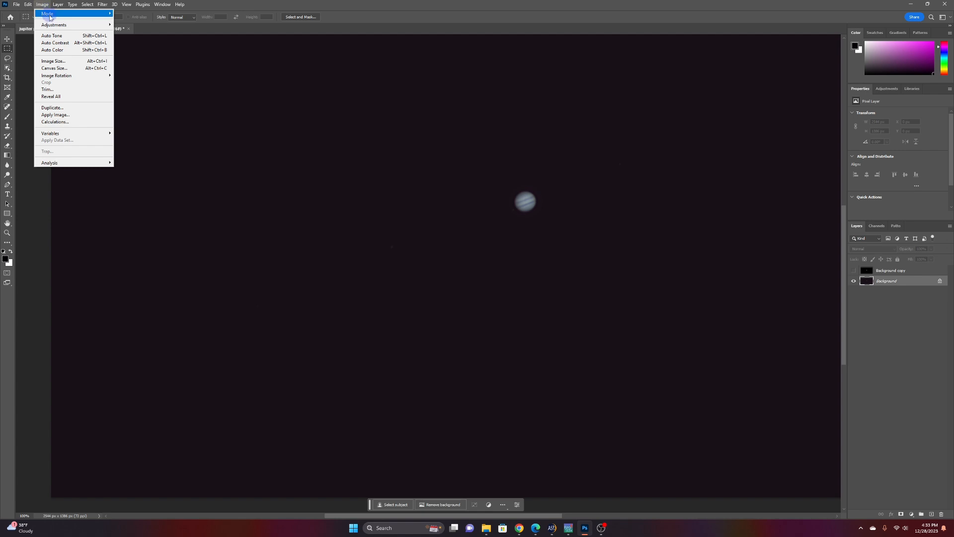
{"action": "mouse_move", "coordinate": [50, 26]}
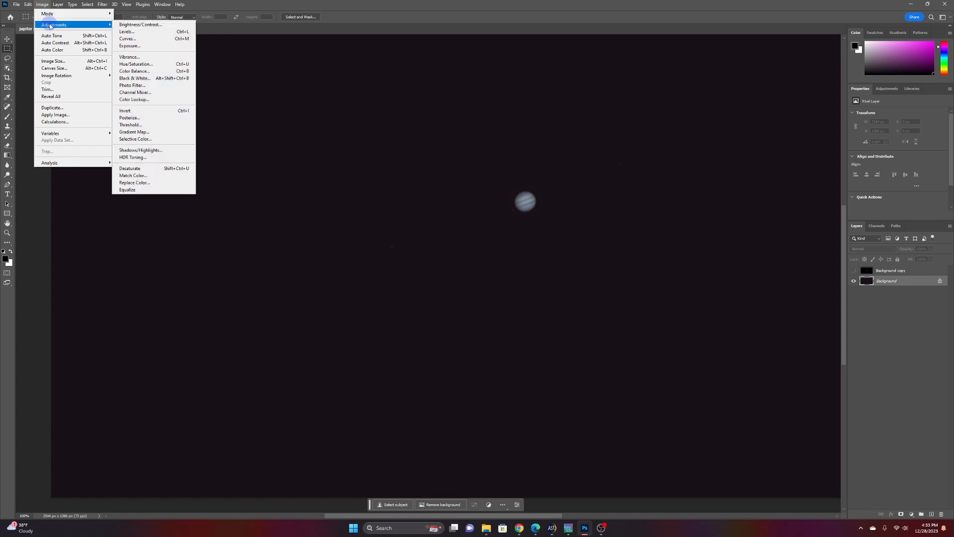
{"action": "left_click", "coordinate": [123, 32]}
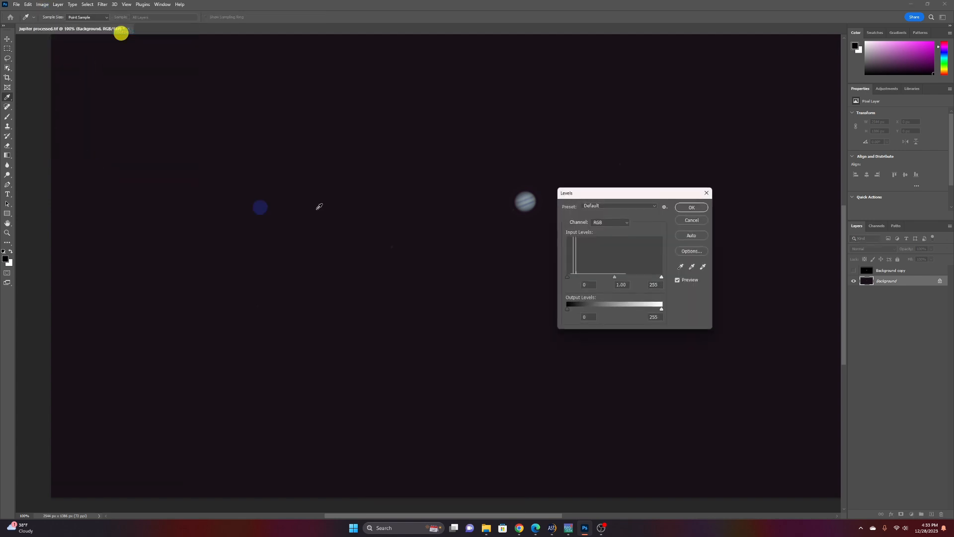
{"action": "left_click", "coordinate": [680, 267]}
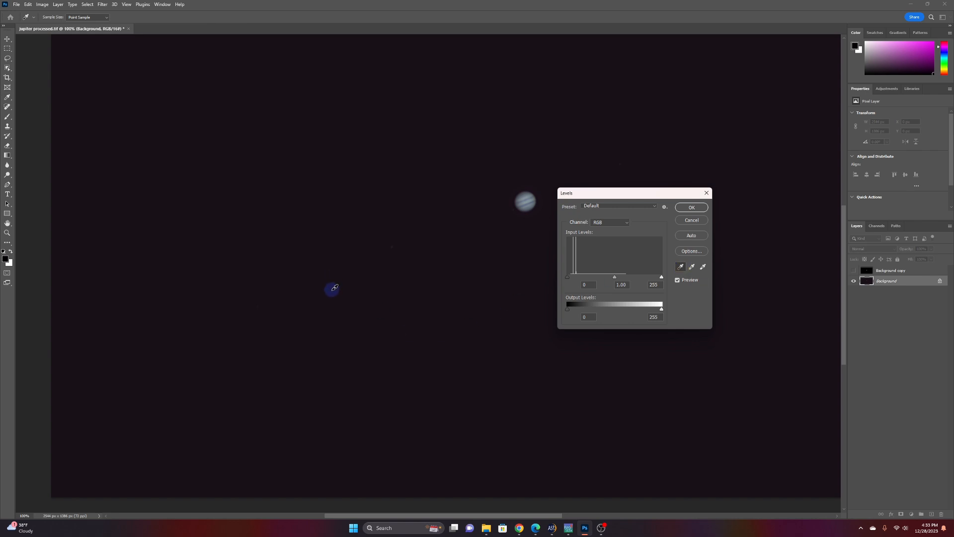
{"action": "left_click", "coordinate": [487, 297]}
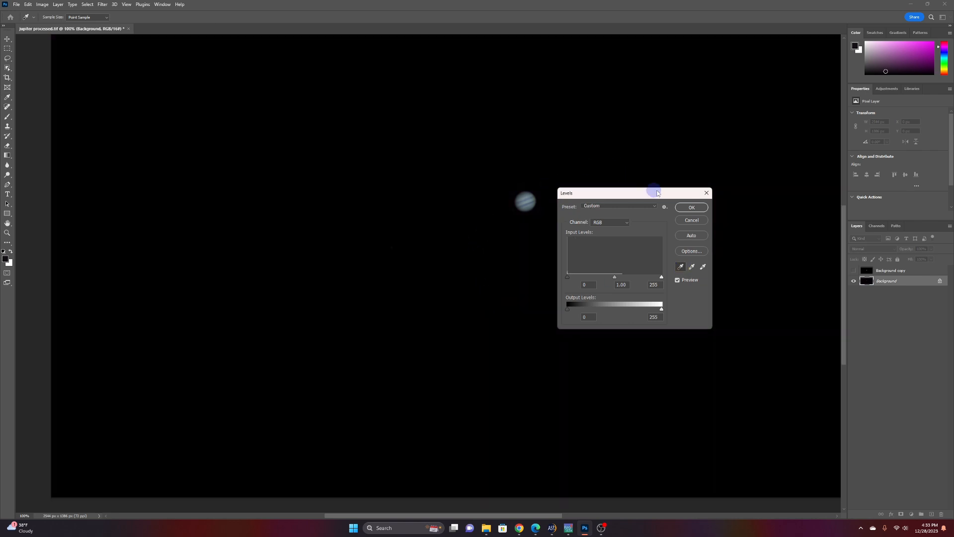
{"action": "left_click", "coordinate": [691, 207]}
{"action": "key", "text": "m"}
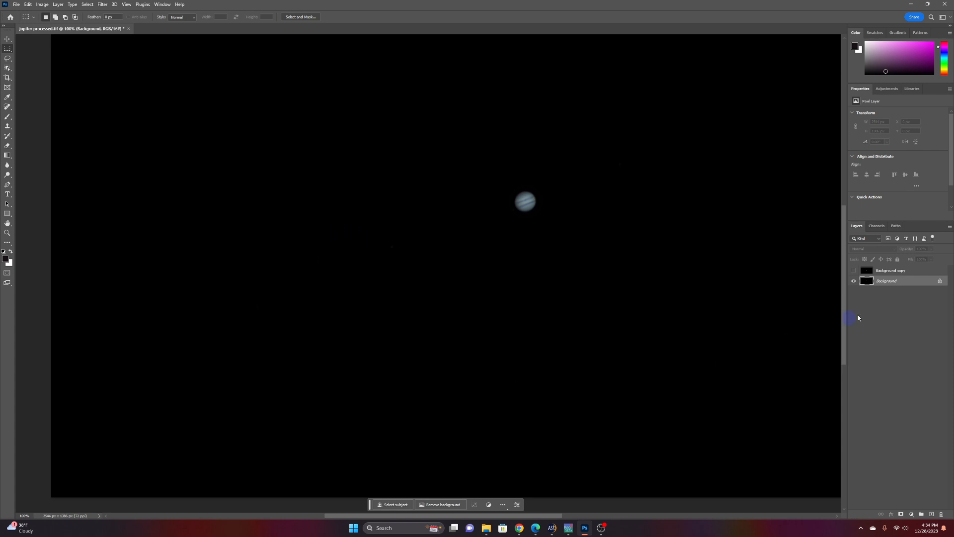
- Show the Background copy layer and delete its overexposed Jupiter disc using an elliptical selection of about 75 by 65 px
{"action": "left_click", "coordinate": [891, 275]}
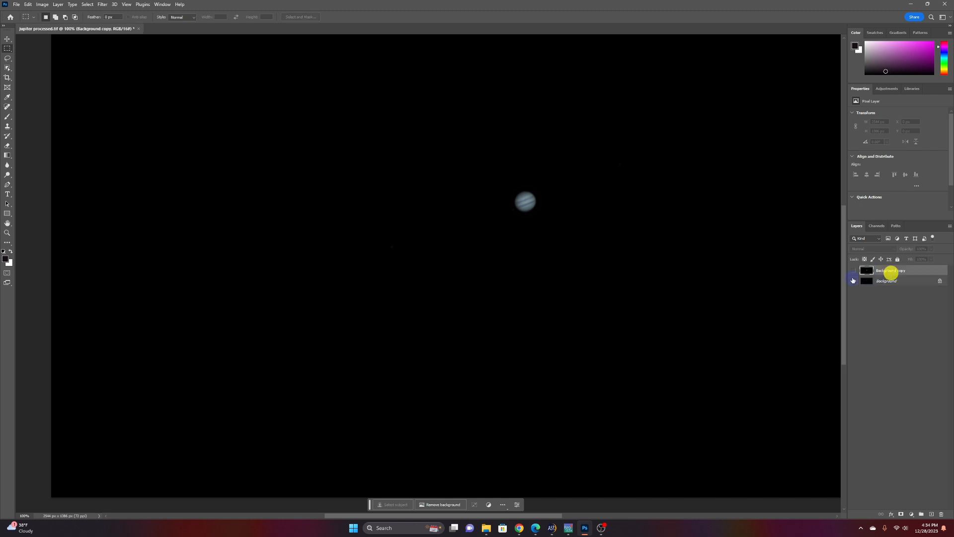
{"action": "left_click", "coordinate": [854, 271]}
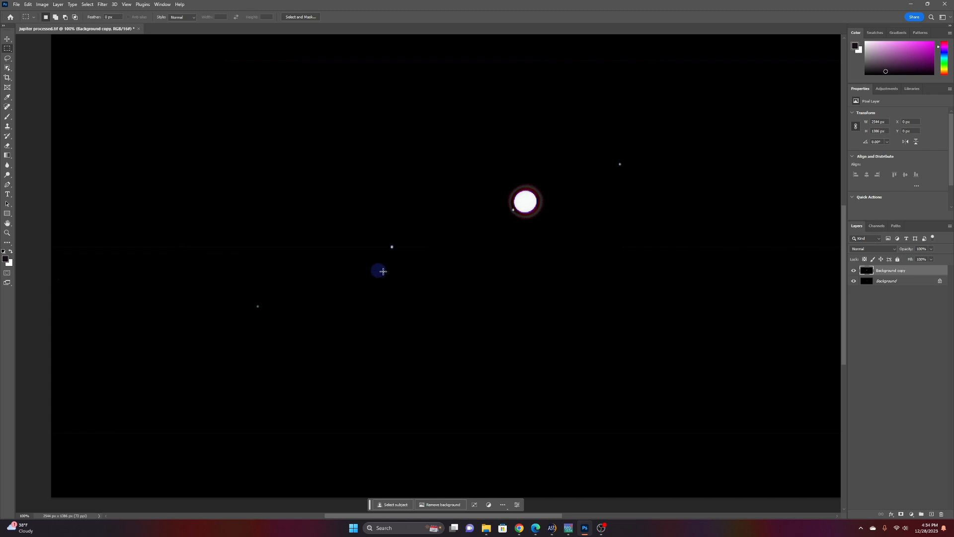
{"action": "right_click", "coordinate": [6, 49]}
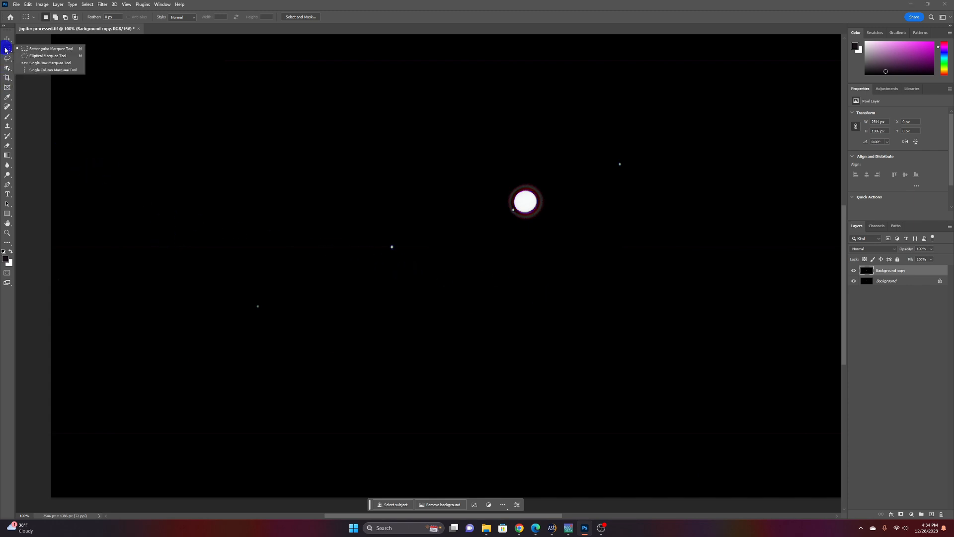
{"action": "left_click", "coordinate": [46, 56]}
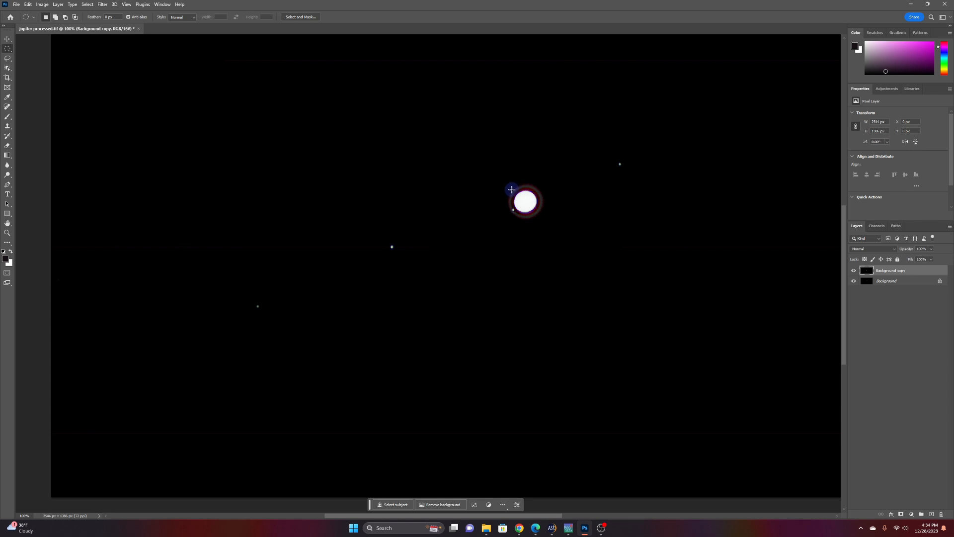
{"action": "left_click_drag", "start_coordinate": [512, 191], "coordinate": [540, 214]}
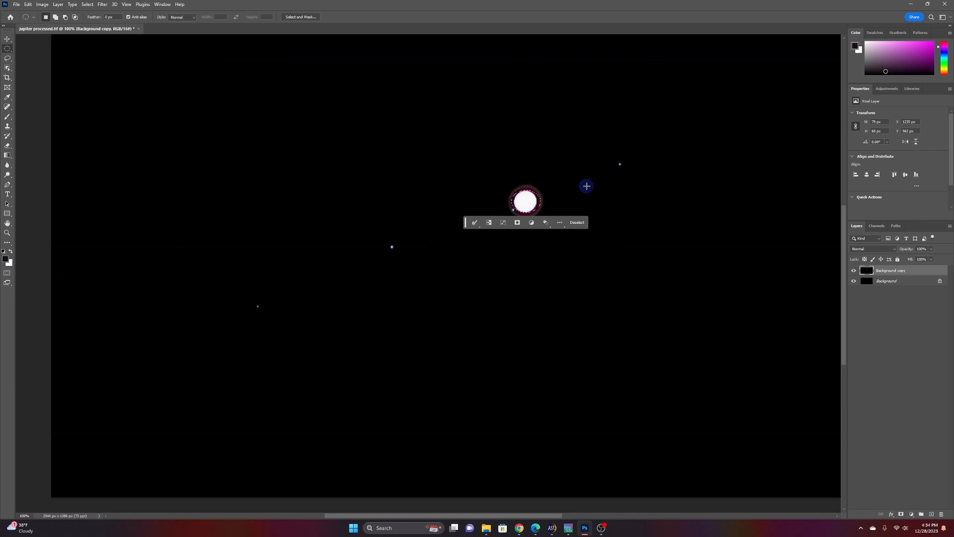
{"action": "left_click", "coordinate": [666, 209]}
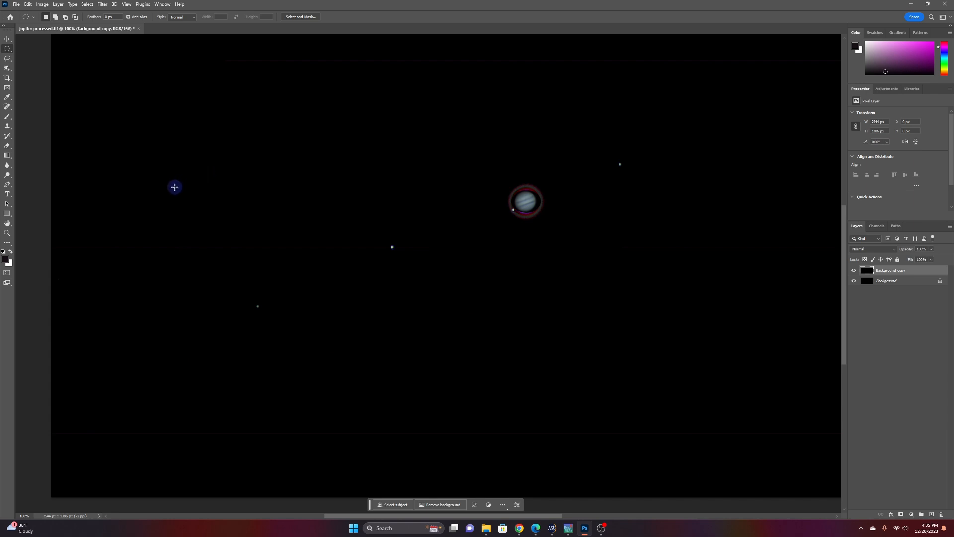
- Erase the red halo around Jupiter on the Background copy layer with a 25 px Eraser, sparing the adjacent moon
{"action": "left_click", "coordinate": [7, 147]}
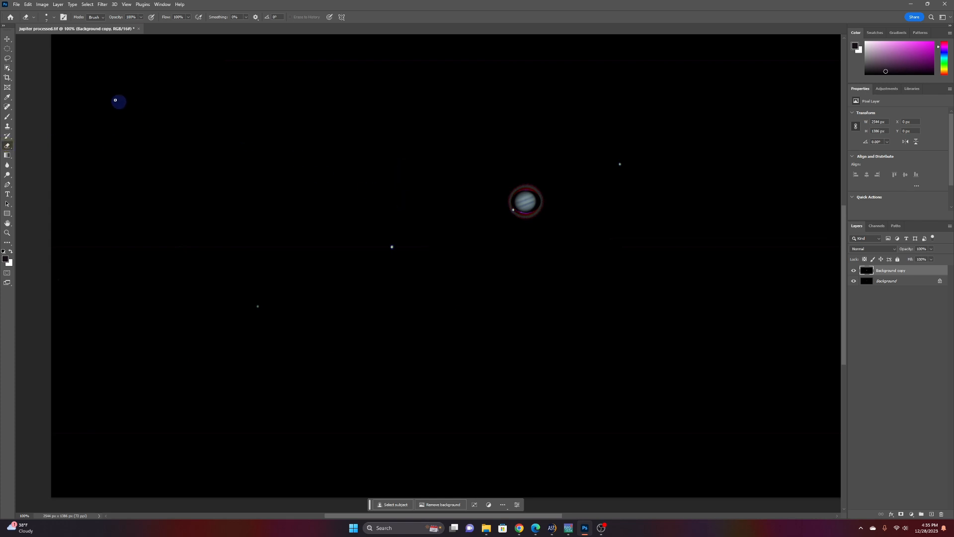
{"action": "left_click", "coordinate": [55, 19]}
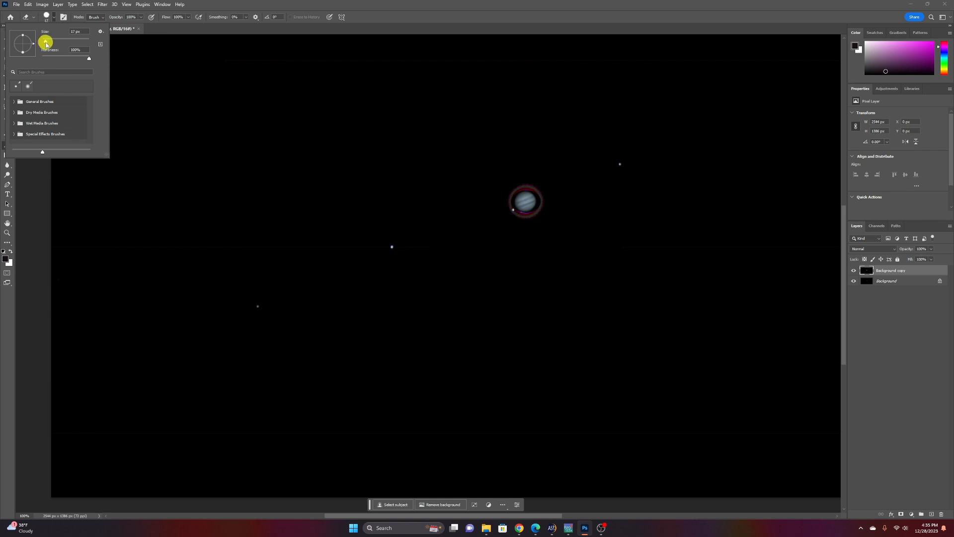
{"action": "left_click_drag", "start_coordinate": [48, 43], "coordinate": [47, 43]}
{"action": "left_click", "coordinate": [485, 196]}
{"action": "scroll", "coordinate": [513, 214], "scroll_direction": "left", "scroll_amount": 1}
{"action": "scroll", "coordinate": [569, 233], "scroll_direction": "left", "scroll_amount": 1}
{"action": "scroll", "coordinate": [568, 234], "scroll_direction": "right", "scroll_amount": 1}
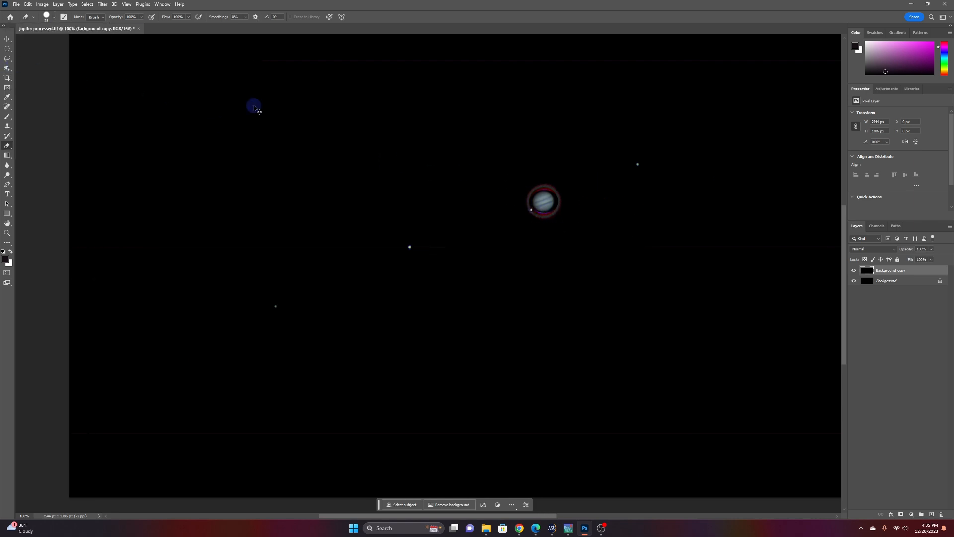
{"action": "key", "text": "ctrl+plus"}
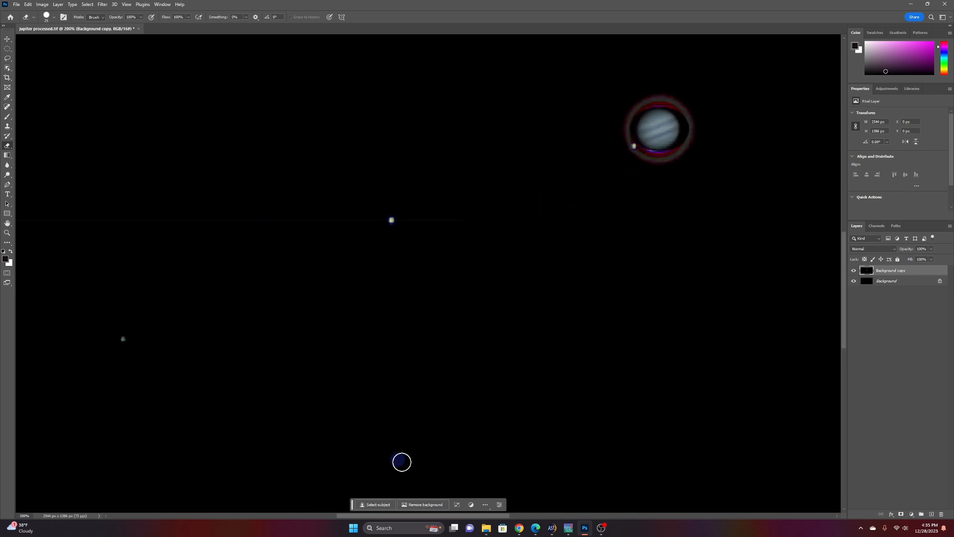
{"action": "left_click_drag", "start_coordinate": [401, 512], "coordinate": [435, 515]}
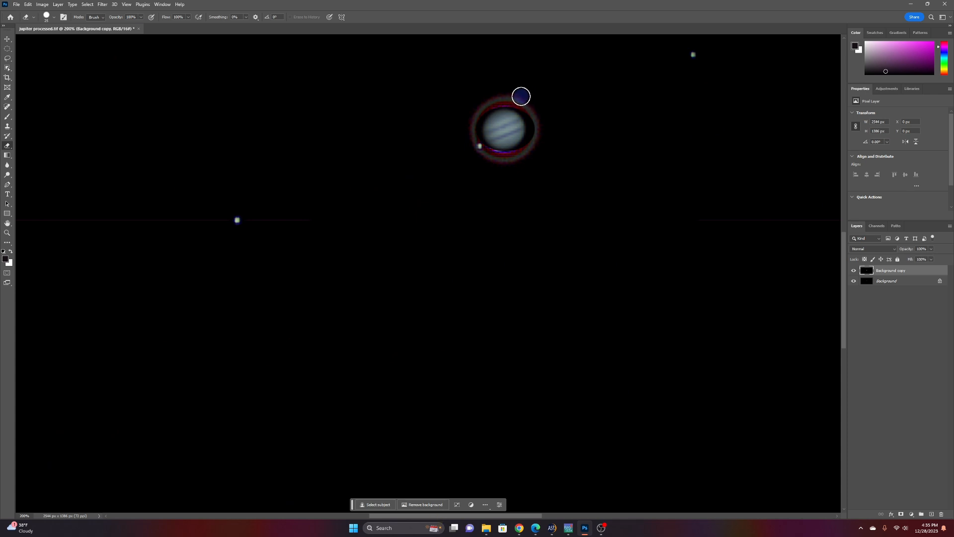
{"action": "mouse_move", "coordinate": [518, 98]}
{"action": "left_mouse_down"}
{"action": "mouse_move", "coordinate": [475, 102]}
{"action": "mouse_move", "coordinate": [519, 99]}
{"action": "mouse_move", "coordinate": [537, 138]}
{"action": "mouse_move", "coordinate": [541, 125]}
{"action": "mouse_move", "coordinate": [520, 166]}
{"action": "mouse_move", "coordinate": [490, 160]}
{"action": "left_mouse_up"}
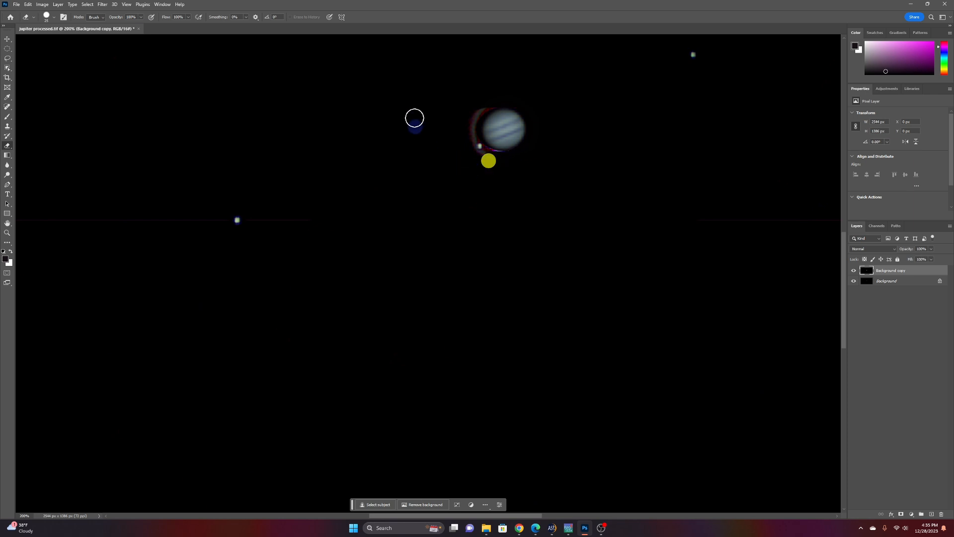
{"action": "mouse_move", "coordinate": [485, 98]}
{"action": "left_mouse_down"}
{"action": "mouse_move", "coordinate": [464, 136]}
{"action": "mouse_move", "coordinate": [429, 165]}
{"action": "mouse_move", "coordinate": [492, 155]}
{"action": "left_mouse_up"}
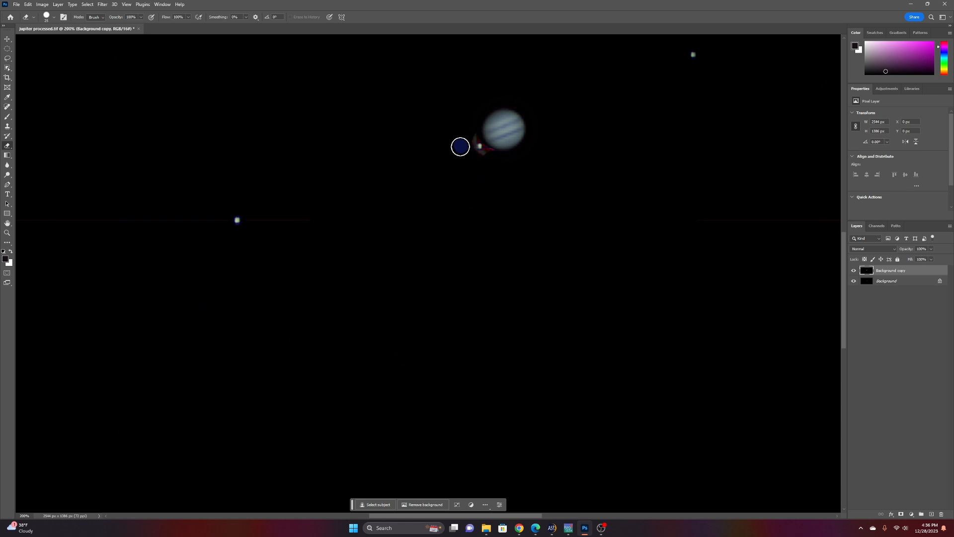
- Erase the faint horizontal streak across the sky on both sides of the bright moon, out towards the image edges
{"action": "left_click_drag", "start_coordinate": [673, 224], "coordinate": [830, 221]}
{"action": "left_click_drag", "start_coordinate": [491, 219], "coordinate": [266, 222]}
{"action": "mouse_move", "coordinate": [40, 229]}
{"action": "left_mouse_down"}
{"action": "mouse_move", "coordinate": [9, 220]}
{"action": "mouse_move", "coordinate": [217, 220]}
{"action": "left_mouse_up"}
{"action": "left_click", "coordinate": [219, 220]}
{"action": "left_click_drag", "start_coordinate": [418, 515], "coordinate": [300, 515]}
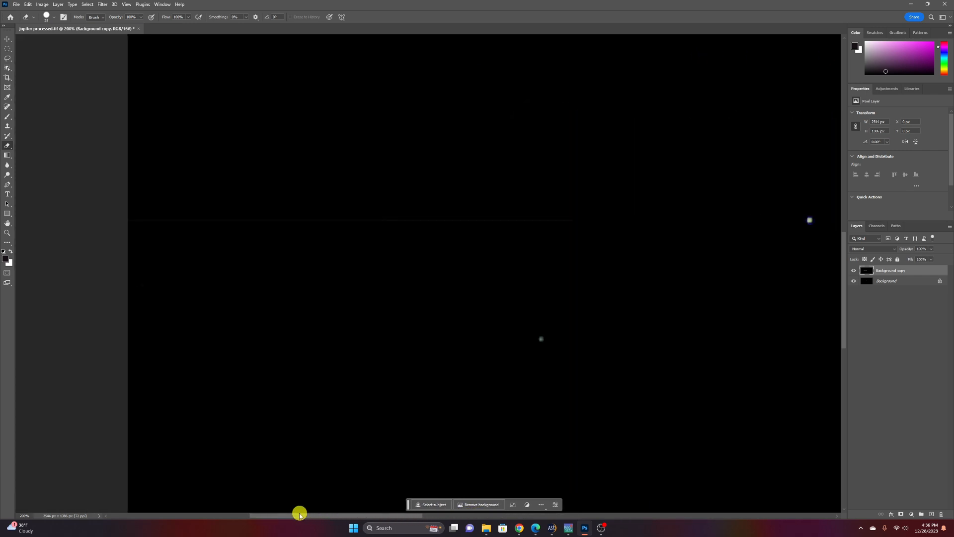
{"action": "mouse_move", "coordinate": [596, 216]}
{"action": "left_mouse_down"}
{"action": "mouse_move", "coordinate": [296, 206]}
{"action": "mouse_move", "coordinate": [141, 214]}
{"action": "mouse_move", "coordinate": [422, 221]}
{"action": "left_mouse_up"}
{"action": "left_click_drag", "start_coordinate": [330, 517], "coordinate": [582, 514]}
{"action": "mouse_move", "coordinate": [189, 219]}
{"action": "left_mouse_down"}
{"action": "mouse_move", "coordinate": [798, 218]}
{"action": "mouse_move", "coordinate": [435, 213]}
{"action": "mouse_move", "coordinate": [272, 255]}
{"action": "mouse_move", "coordinate": [276, 328]}
{"action": "mouse_move", "coordinate": [348, 289]}
{"action": "left_mouse_up"}
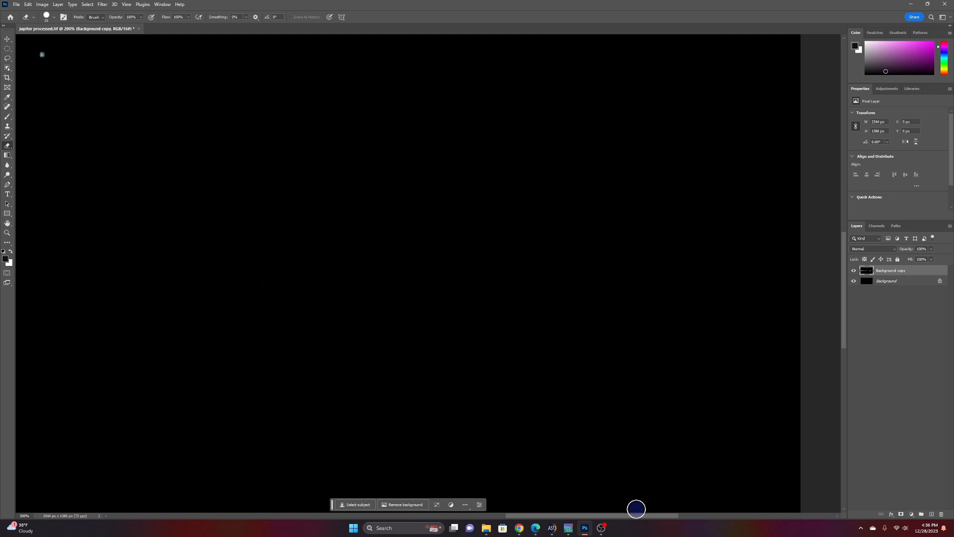
- Erase faint glow around Jupiter and trim the outer edges of the halo residue beside its closest moon at 400% zoom
{"action": "left_click_drag", "start_coordinate": [640, 516], "coordinate": [497, 517]}
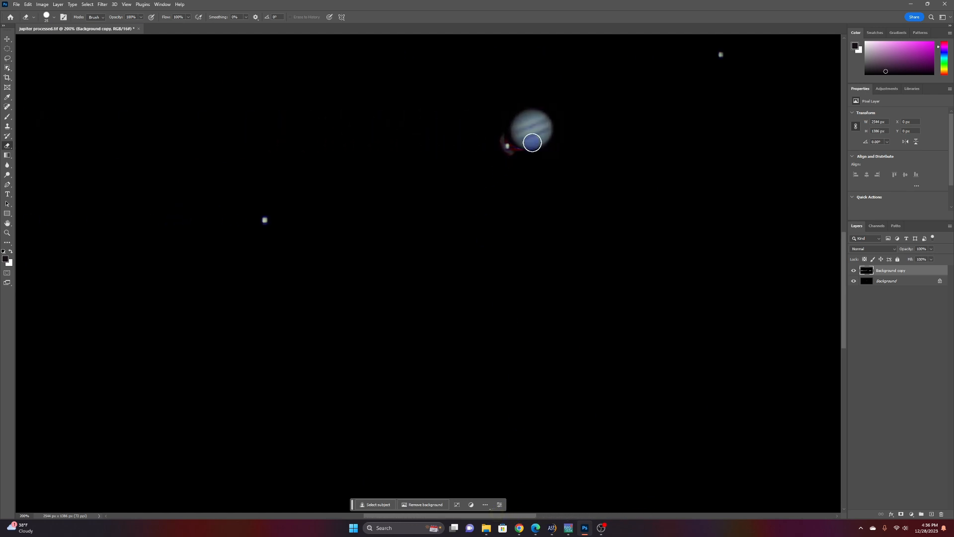
{"action": "key", "text": "ctrl+plus"}
{"action": "key", "text": "ctrl+plus"}
{"action": "left_click_drag", "start_coordinate": [843, 287], "coordinate": [839, 261]}
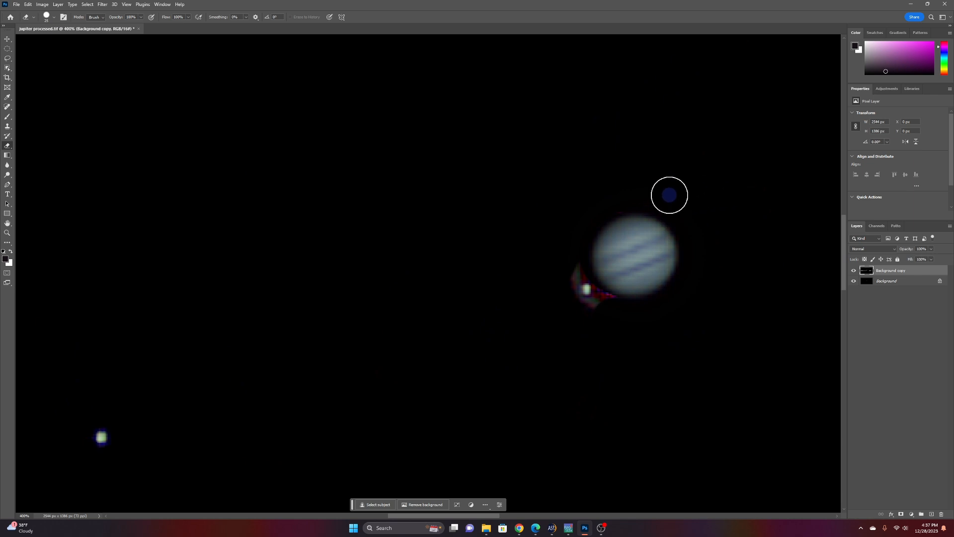
{"action": "left_click_drag", "start_coordinate": [668, 199], "coordinate": [668, 203]}
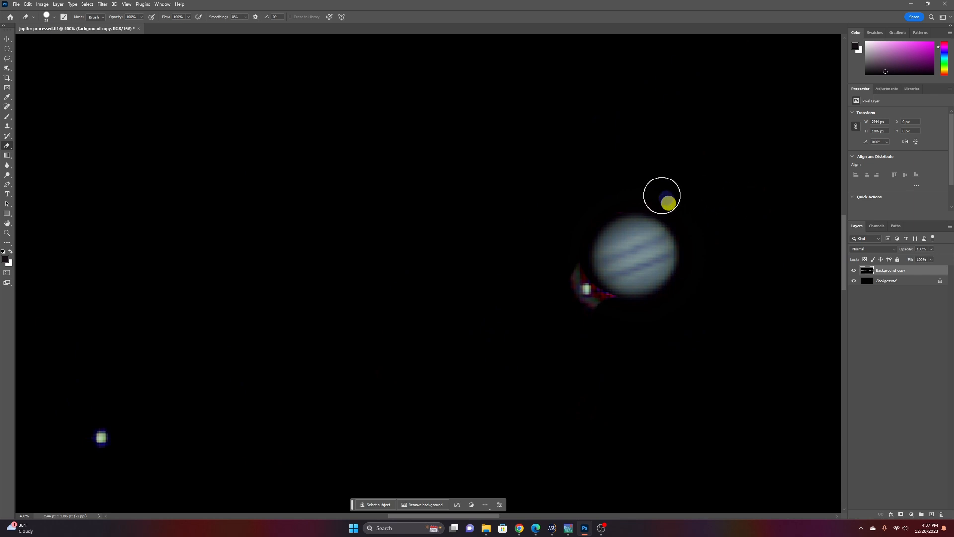
{"action": "left_click", "coordinate": [608, 199]}
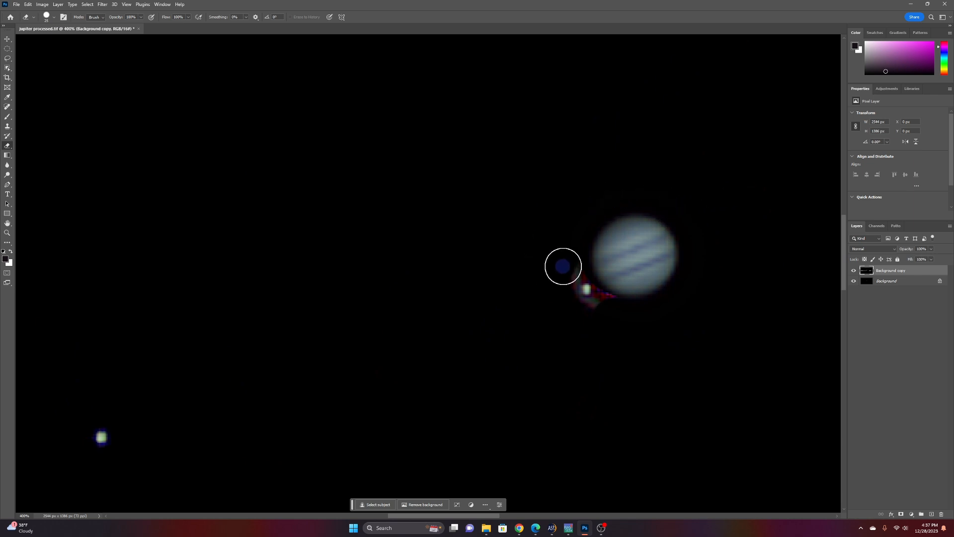
{"action": "left_click", "coordinate": [564, 264]}
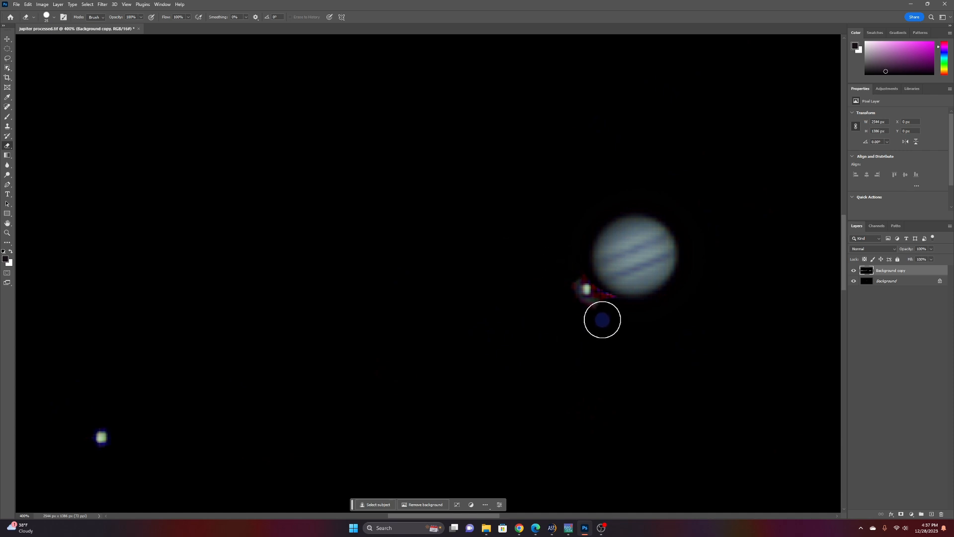
{"action": "left_click", "coordinate": [606, 313]}
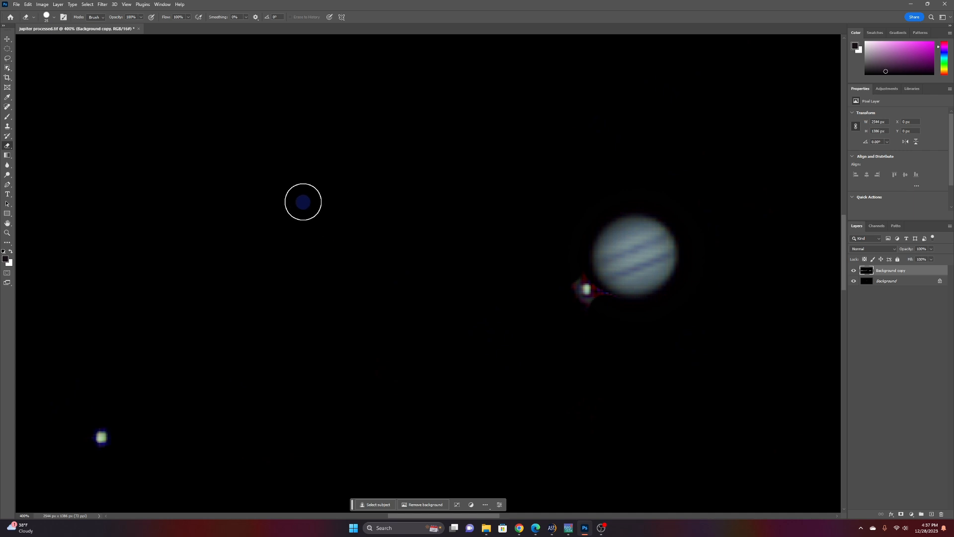
- Reduce the Eraser to 7 px and erase the coloured residue below the closest moon and between it and Jupiter
{"action": "left_click", "coordinate": [54, 19]}
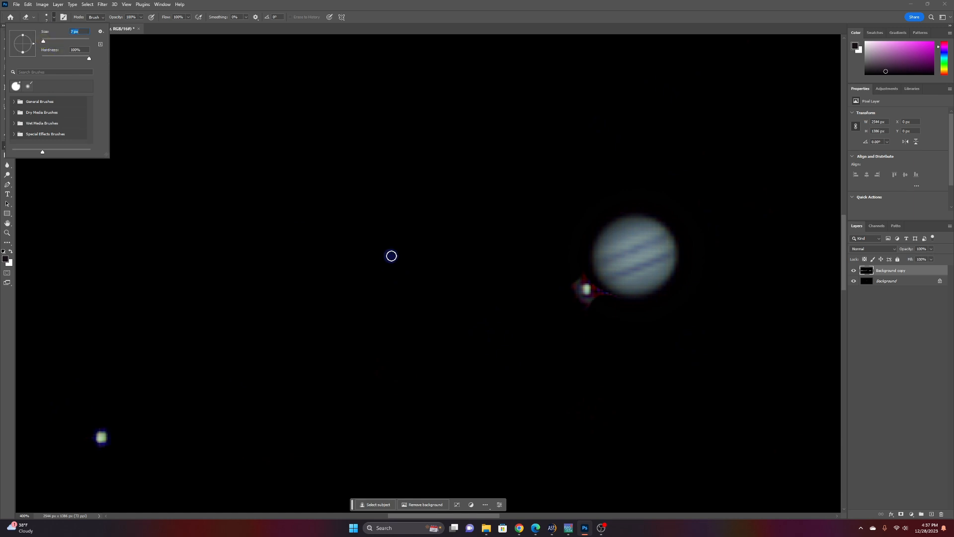
{"action": "left_click_drag", "start_coordinate": [598, 300], "coordinate": [571, 304]}
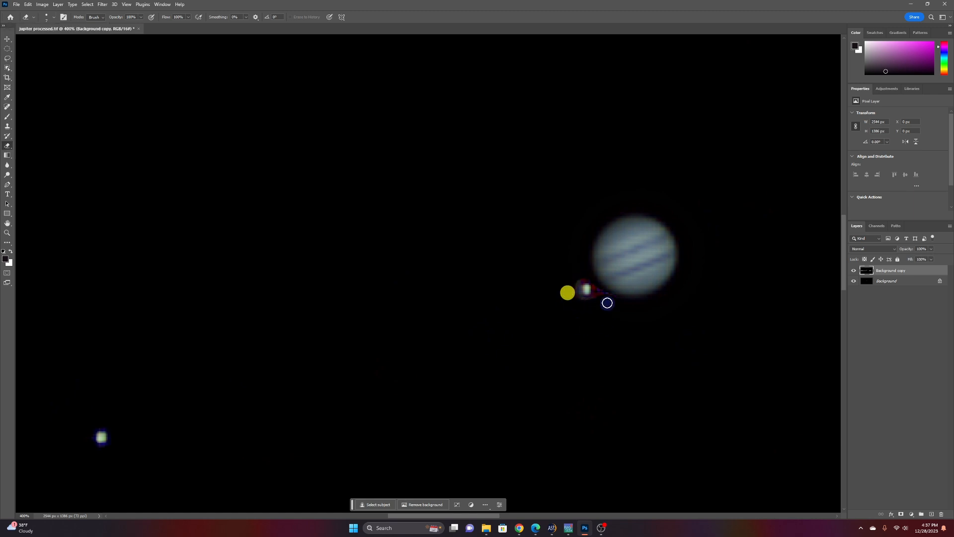
{"action": "mouse_move", "coordinate": [606, 299]}
{"action": "left_mouse_down"}
{"action": "mouse_move", "coordinate": [613, 304]}
{"action": "mouse_move", "coordinate": [604, 311]}
{"action": "mouse_move", "coordinate": [618, 303]}
{"action": "mouse_move", "coordinate": [605, 296]}
{"action": "left_mouse_up"}
{"action": "left_click", "coordinate": [597, 284]}
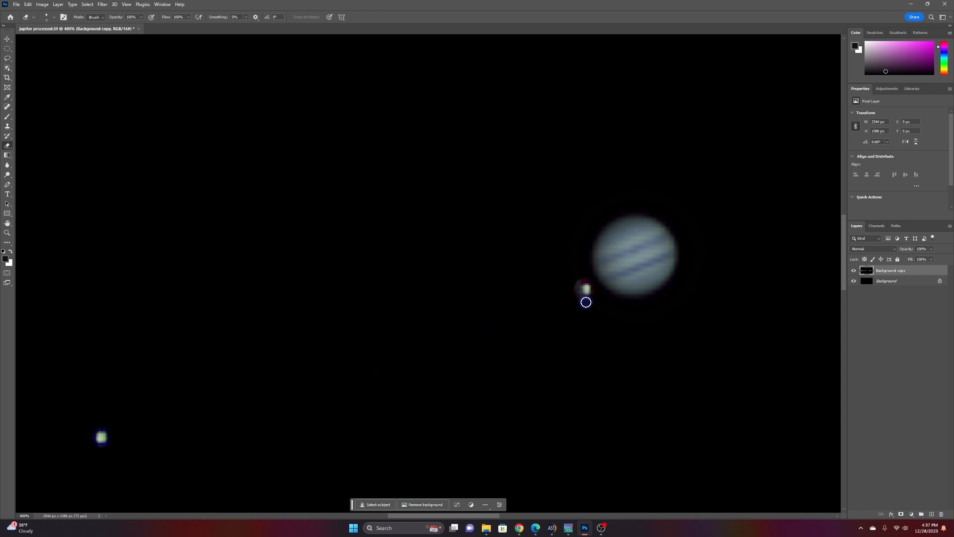
- Erase the remaining halo traces tightly around the edges of the moon closest to Jupiter
{"action": "left_click", "coordinate": [581, 276]}
{"action": "left_click", "coordinate": [576, 279]}
{"action": "left_click", "coordinate": [578, 298]}
{"action": "left_click", "coordinate": [573, 289]}
{"action": "left_click", "coordinate": [580, 277]}
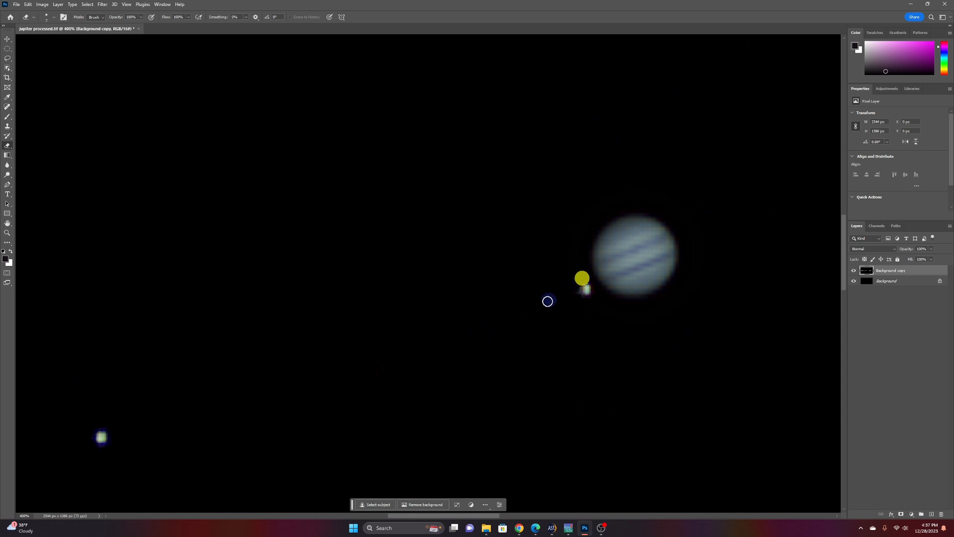
{"action": "left_click", "coordinate": [572, 292]}
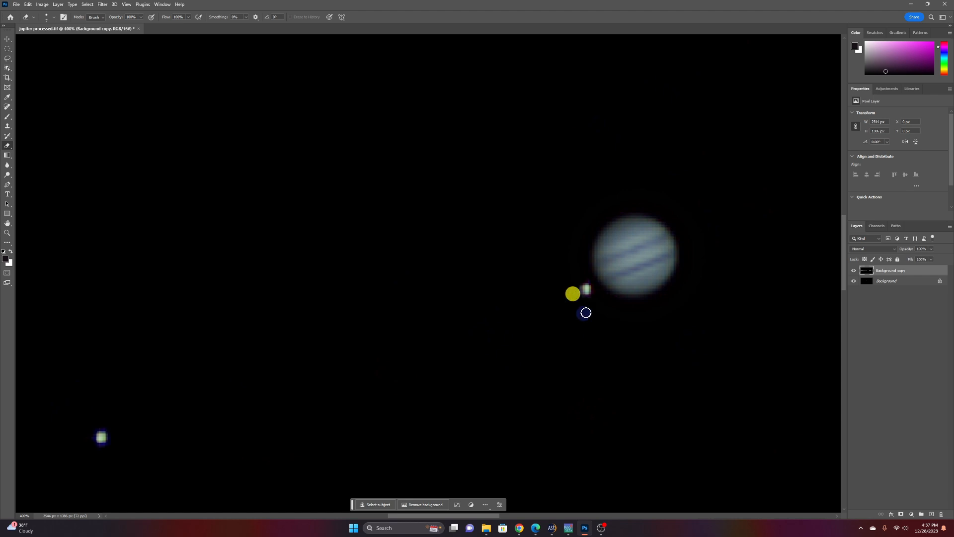
{"action": "left_click", "coordinate": [586, 296]}
{"action": "left_click", "coordinate": [598, 294]}
{"action": "left_click", "coordinate": [127, 5]}
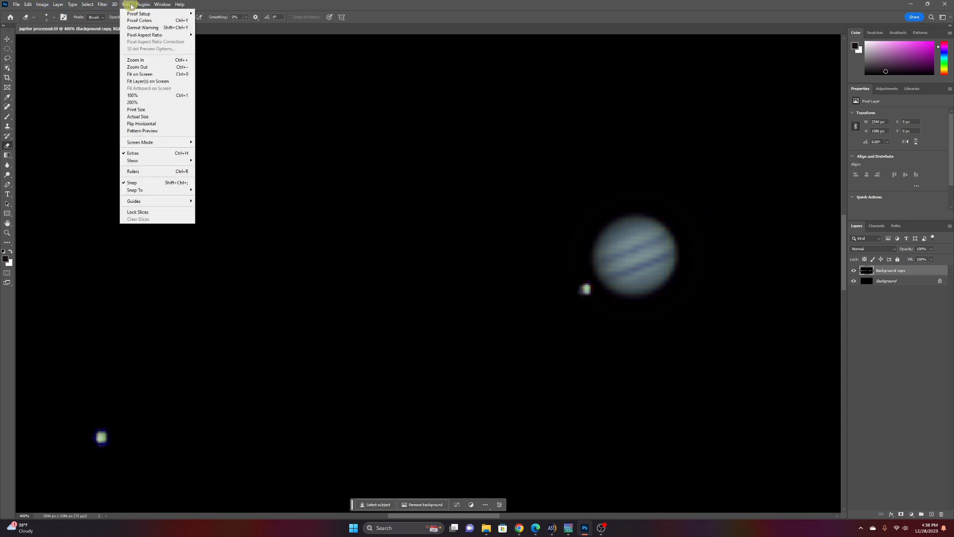
- View the image at 100% and flatten the brightened copy and the original into a single layer
{"action": "left_click", "coordinate": [143, 98]}
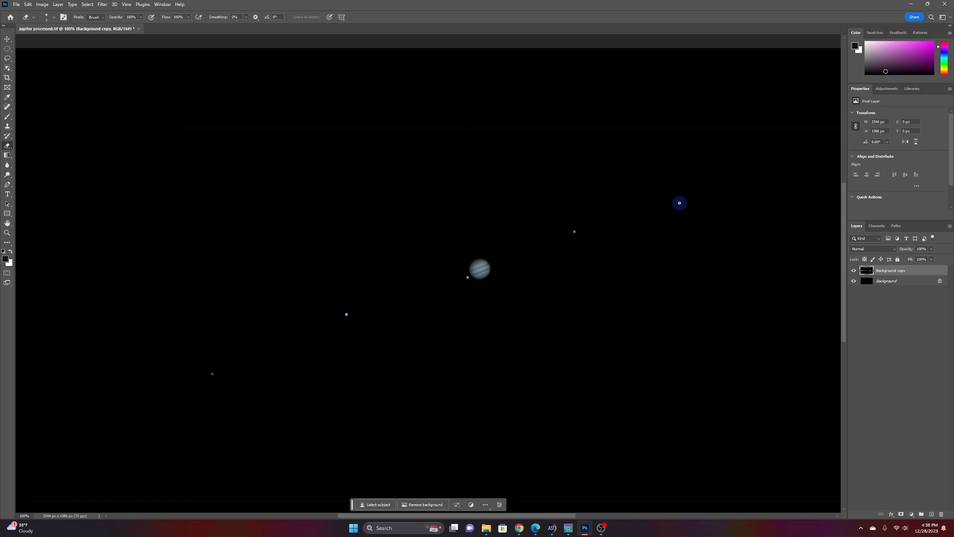
{"action": "right_click", "coordinate": [905, 272]}
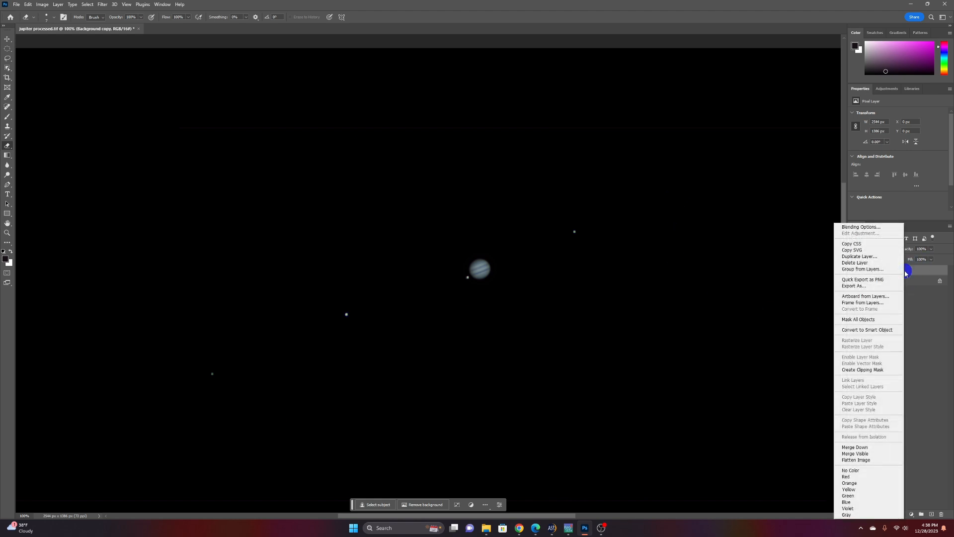
{"action": "left_click", "coordinate": [857, 460]}
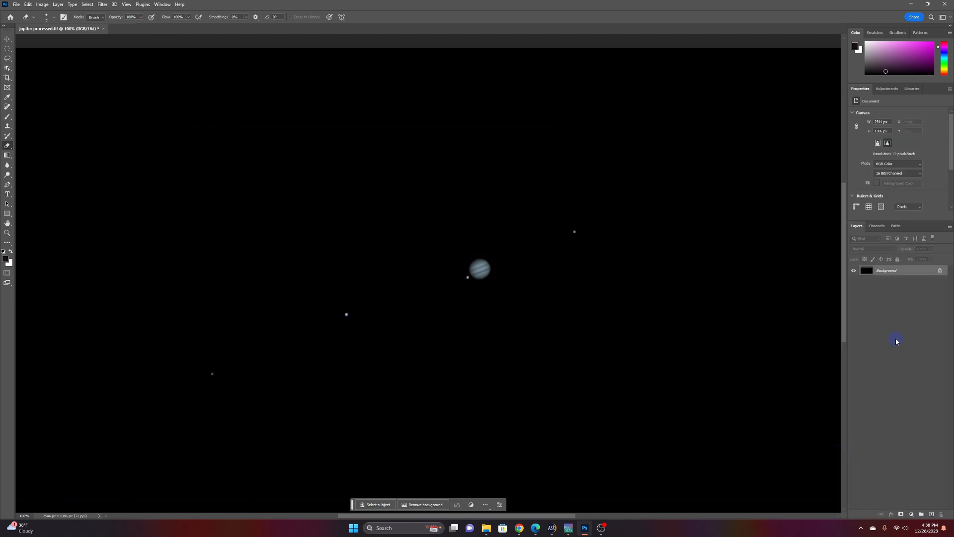
- Crop the image to a rectangular marquee selection about 1294 px wide that encloses Jupiter and all four moons
{"action": "left_click", "coordinate": [8, 48]}
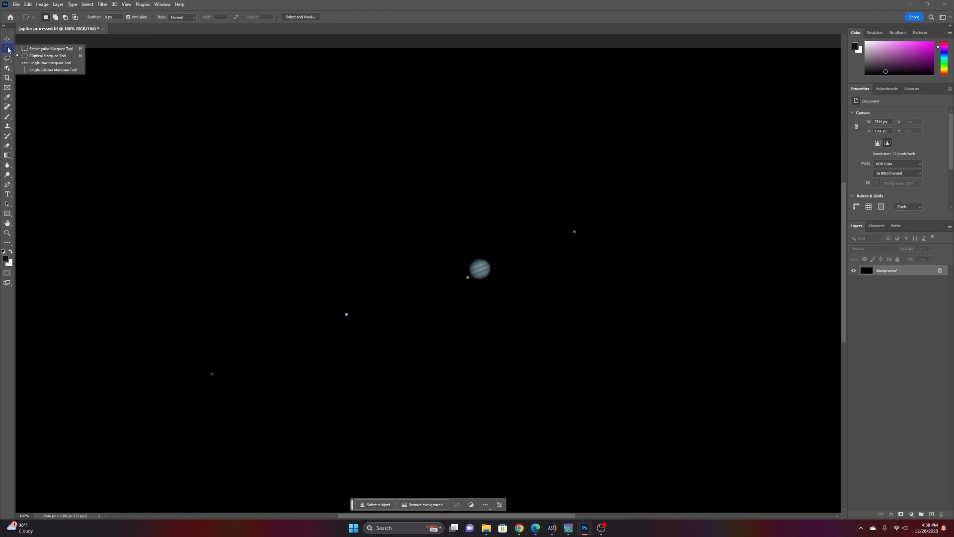
{"action": "left_click", "coordinate": [34, 50]}
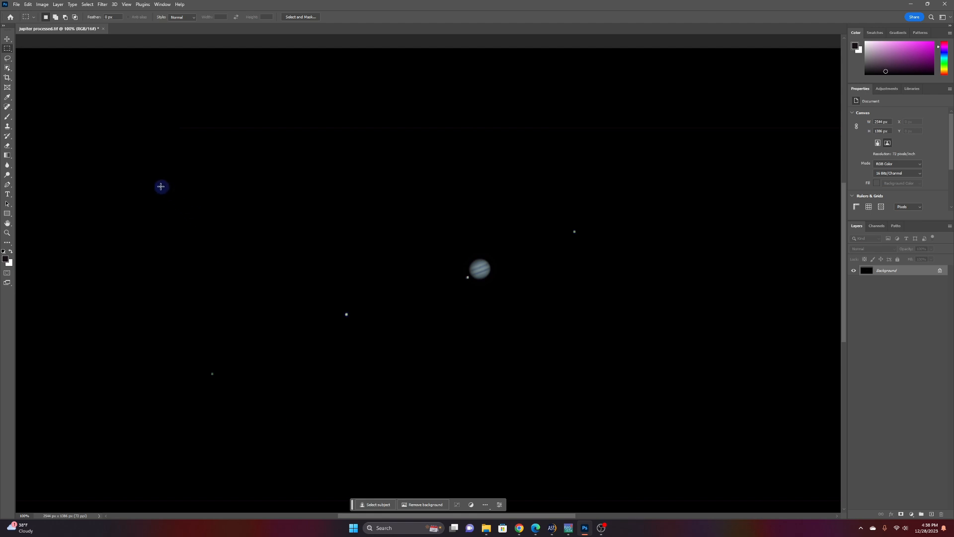
{"action": "left_click_drag", "start_coordinate": [157, 181], "coordinate": [639, 412]}
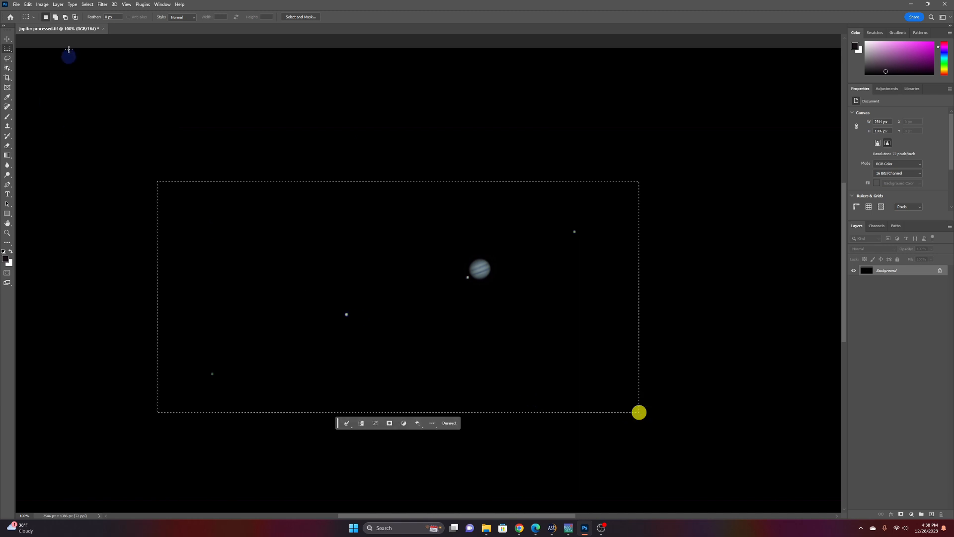
{"action": "left_click", "coordinate": [42, 4]}
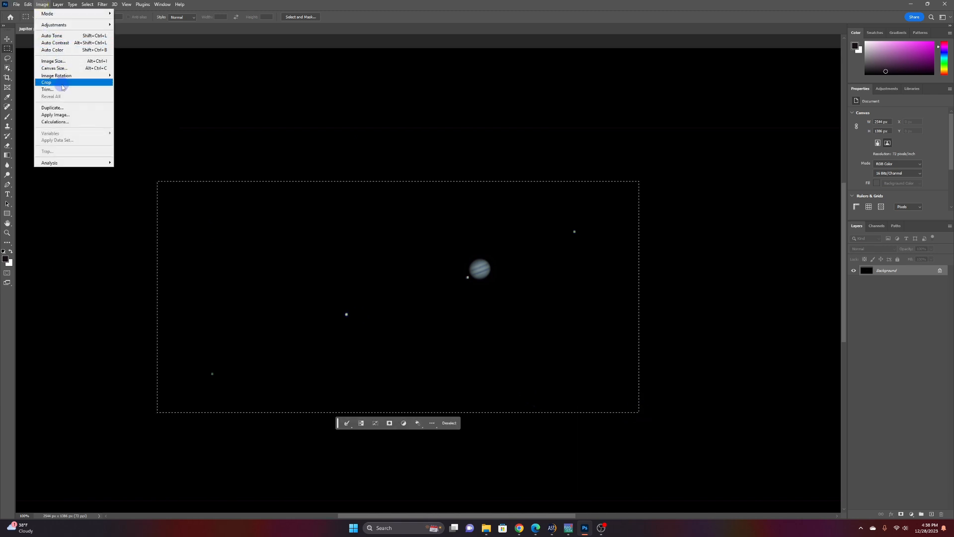
{"action": "mouse_move", "coordinate": [58, 4]}
{"action": "left_click", "coordinate": [56, 85]}
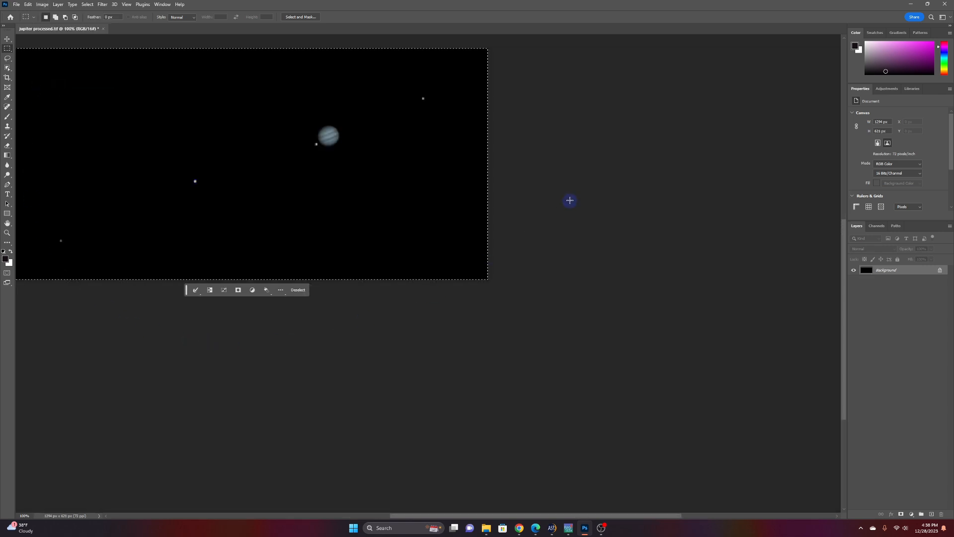
- Switch to the Move tool and deselect the selection around the cropped image
{"action": "left_click", "coordinate": [7, 39]}
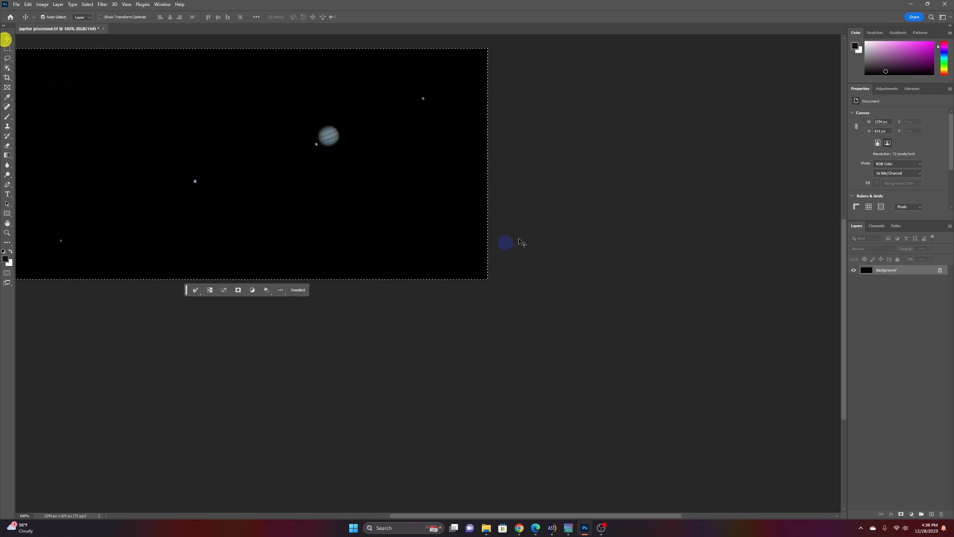
{"action": "right_click", "coordinate": [551, 210]}
{"action": "left_click", "coordinate": [374, 174]}
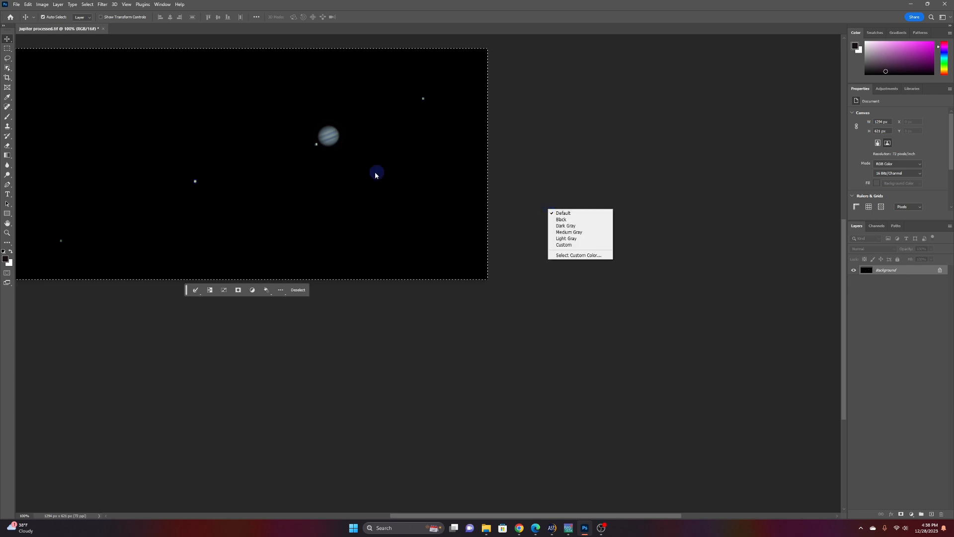
{"action": "left_click", "coordinate": [87, 5]}
{"action": "left_click", "coordinate": [93, 20]}
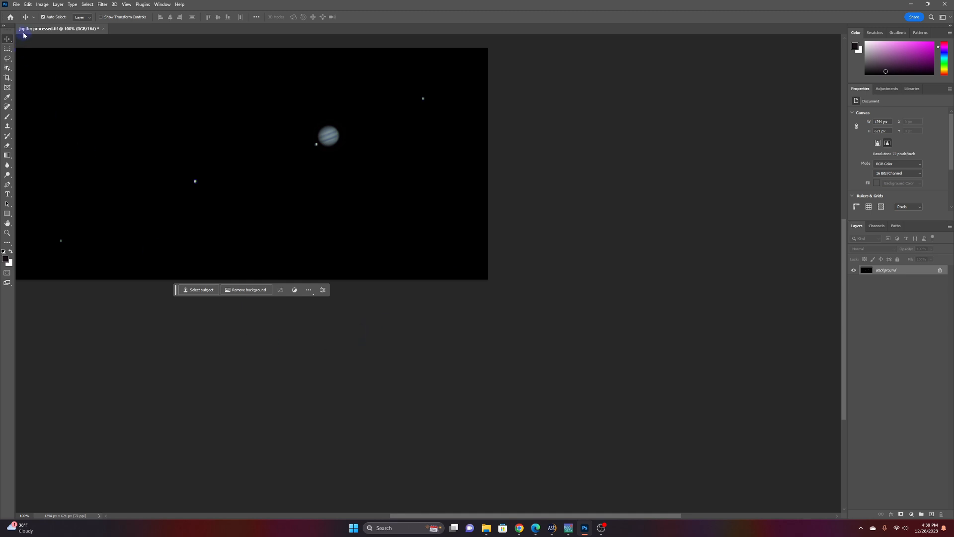
{"action": "left_click", "coordinate": [17, 5]}
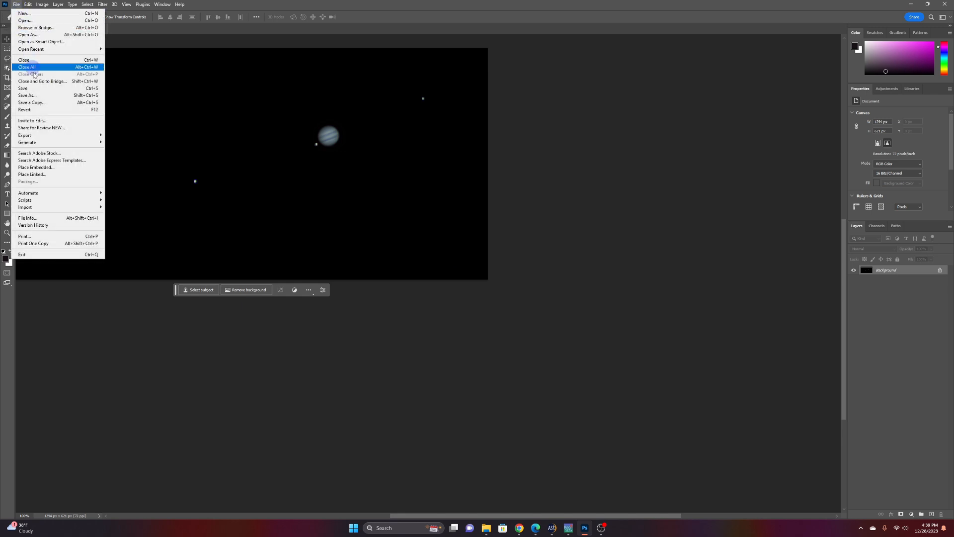
{"action": "left_click", "coordinate": [409, 14]}
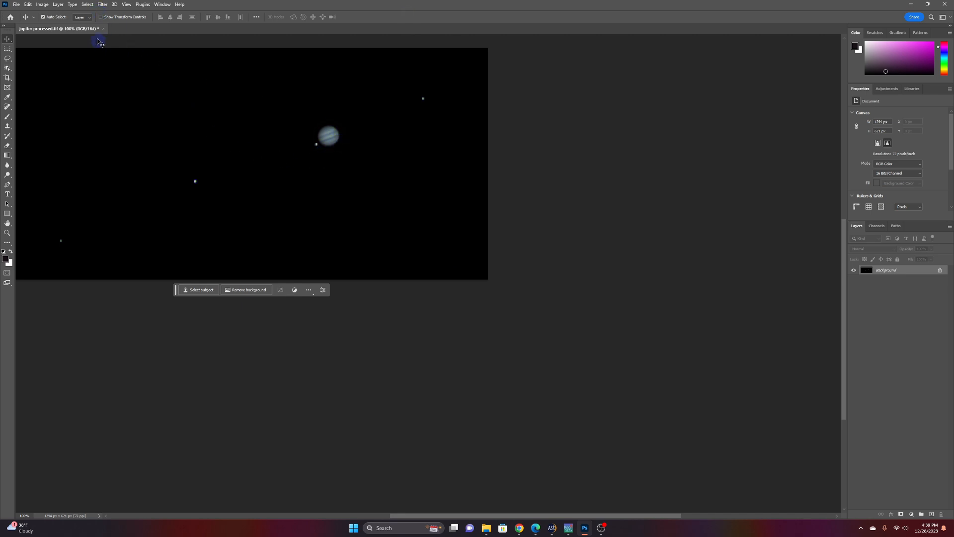
- Apply the Reduce Noise filter to the cropped image with lower Preserve Details and Sharpen Details settings
{"action": "left_click", "coordinate": [87, 5]}
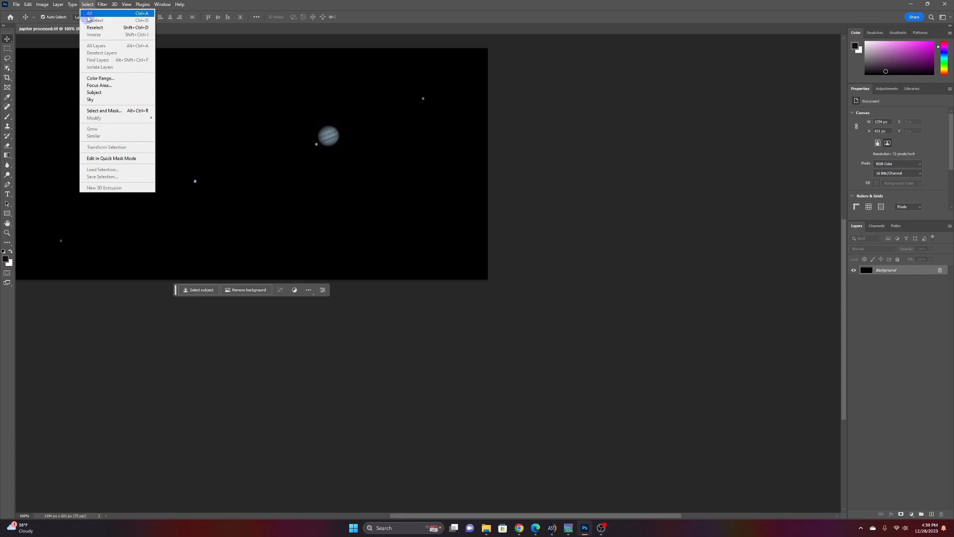
{"action": "mouse_move", "coordinate": [101, 8]}
{"action": "mouse_move", "coordinate": [132, 125]}
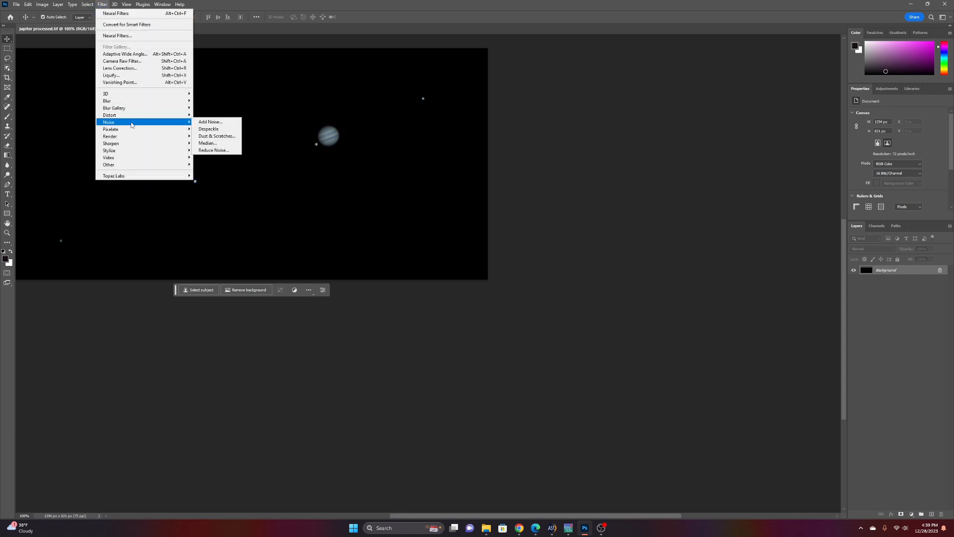
{"action": "left_click", "coordinate": [206, 150]}
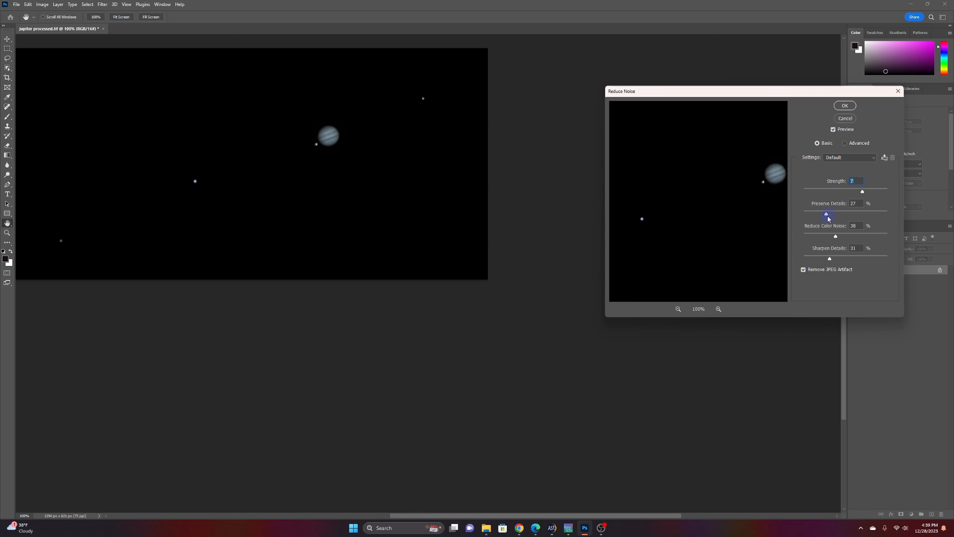
{"action": "left_click_drag", "start_coordinate": [826, 217], "coordinate": [814, 215]}
{"action": "left_click_drag", "start_coordinate": [830, 263], "coordinate": [810, 262]}
{"action": "left_click", "coordinate": [845, 106]}
{"action": "key", "text": "v"}
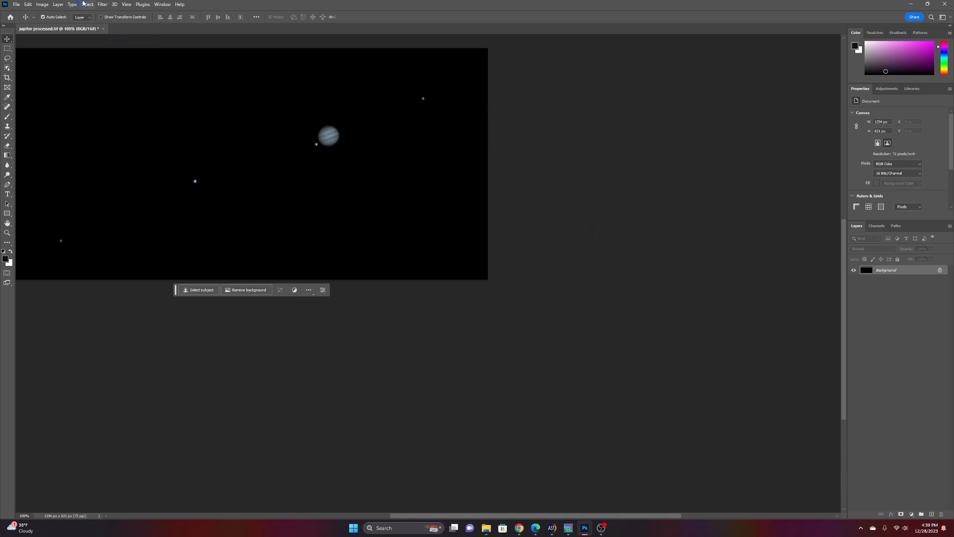
- Quick-export the finished image as "jupiter processed.png" into the Jupiter folder
{"action": "left_click", "coordinate": [16, 4]}
{"action": "mouse_move", "coordinate": [40, 135]}
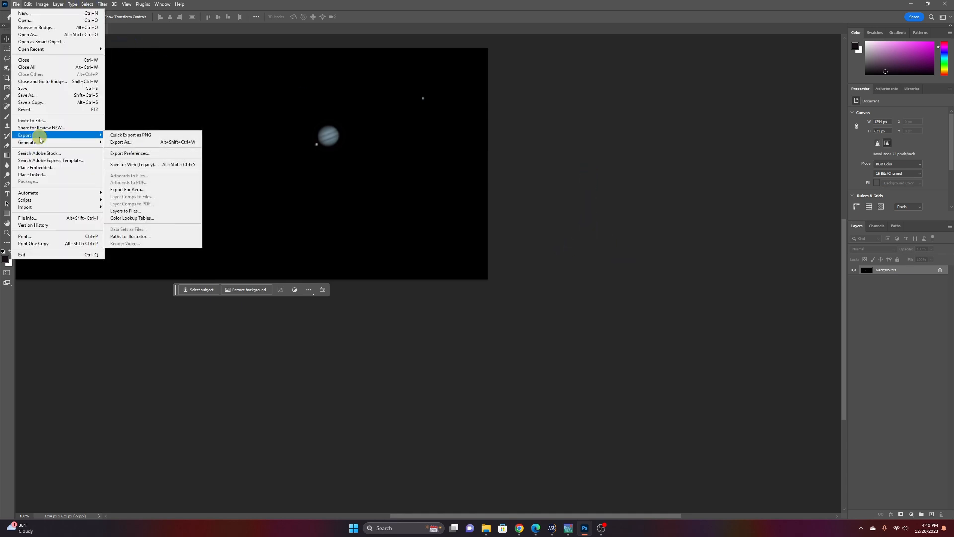
{"action": "left_click", "coordinate": [160, 135]}
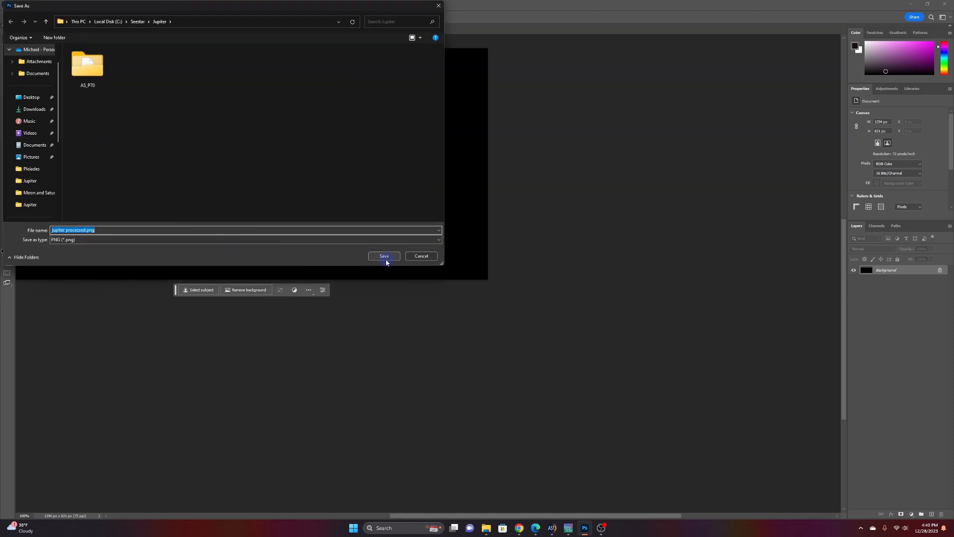
{"action": "left_click", "coordinate": [384, 256]}
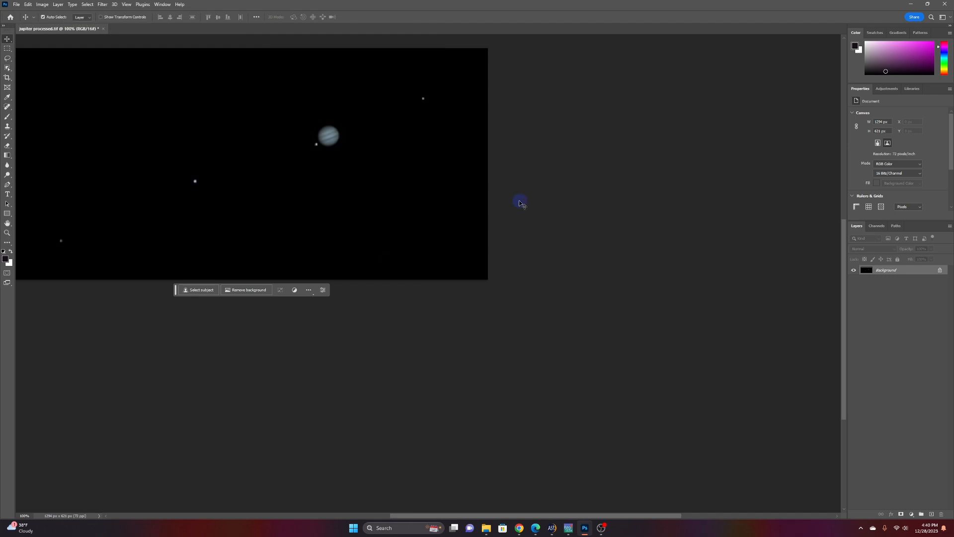